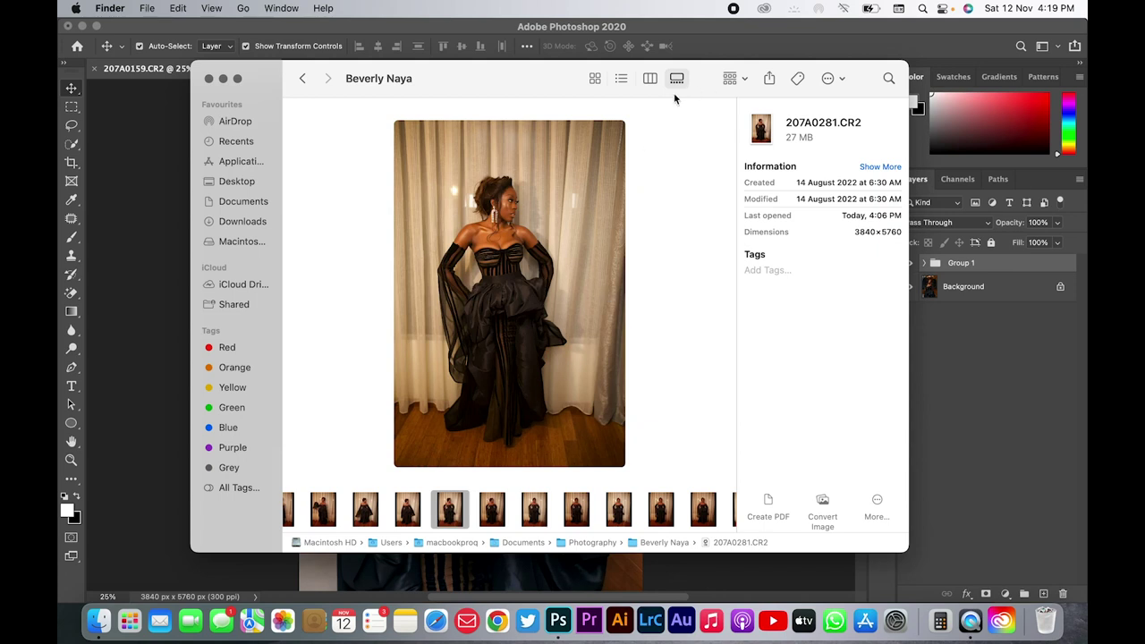
Move the Finder window previewing 207A0281.CR2 lower on screen
{"action": "left_click_drag", "start_coordinate": [539, 84], "coordinate": [545, 173]}
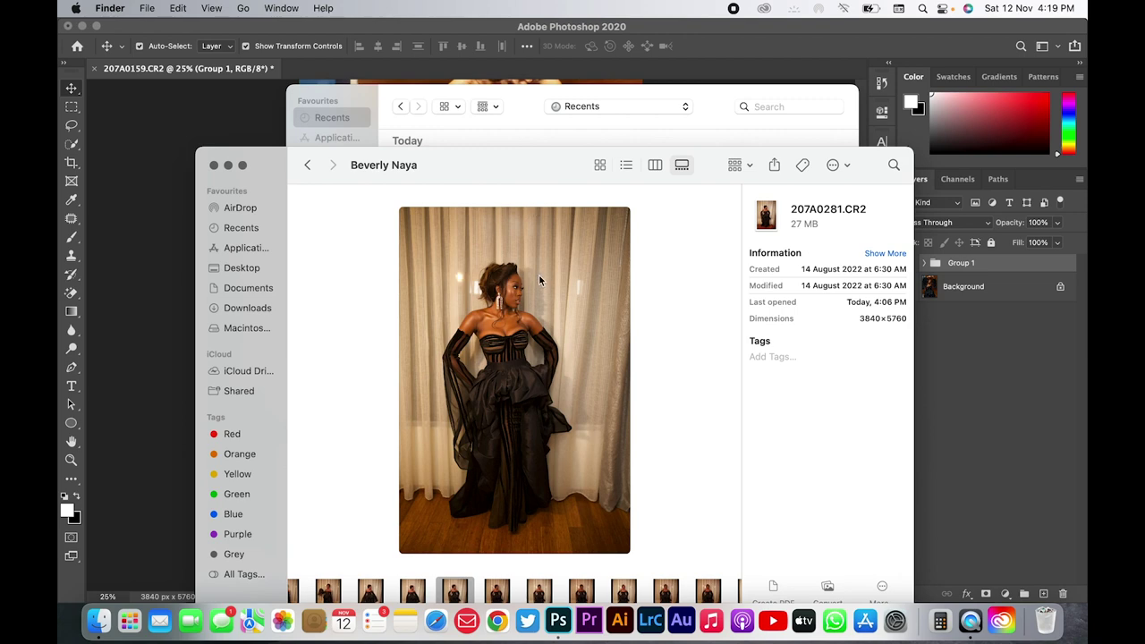
Drop the 207A0281.CR2 preview onto Photoshop to open it in Camera Raw
{"action": "left_click_drag", "start_coordinate": [538, 277], "coordinate": [595, 68]}
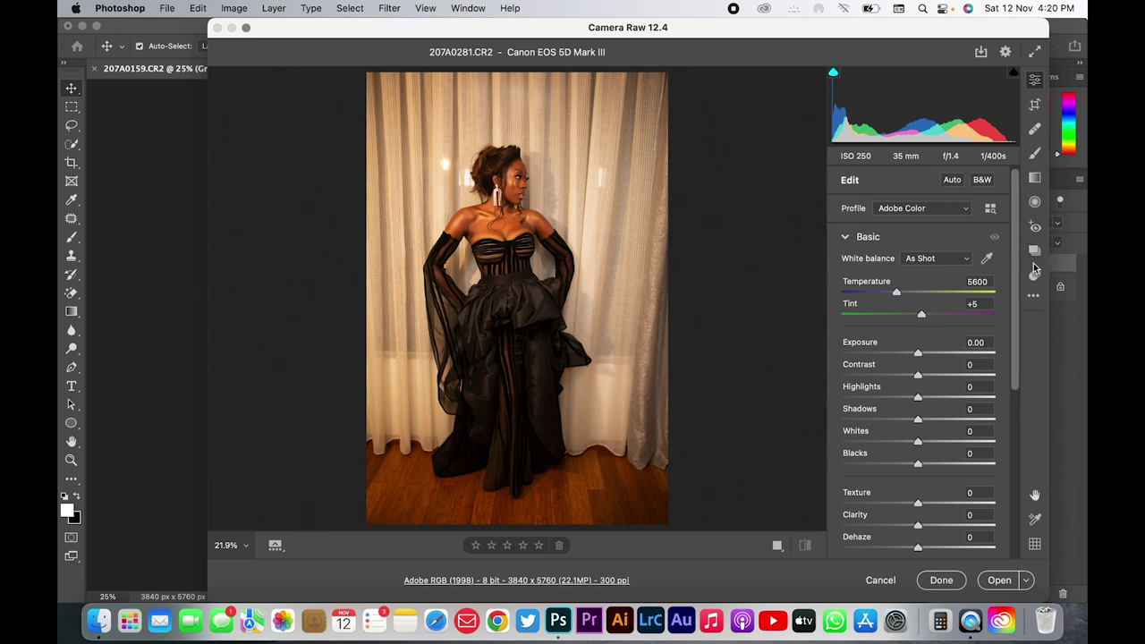
Preview PBO Electric, then apply the PBO Sharp develop preset to the portrait
{"action": "left_click", "coordinate": [1035, 275]}
{"action": "left_click_drag", "start_coordinate": [1017, 228], "coordinate": [1022, 590]}
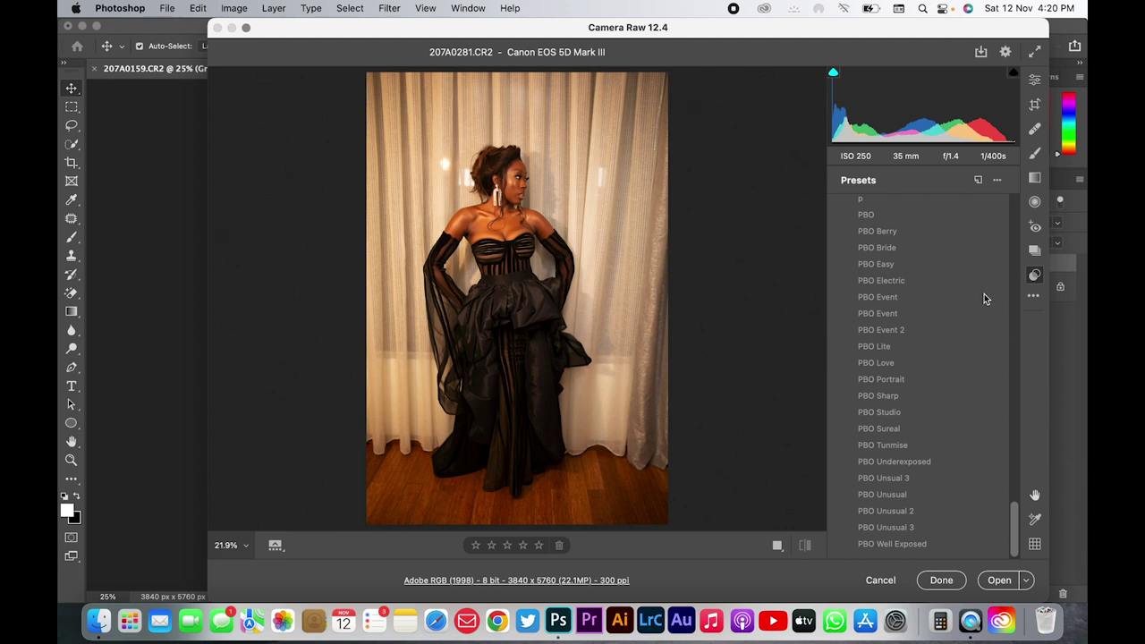
{"action": "left_click", "coordinate": [901, 281]}
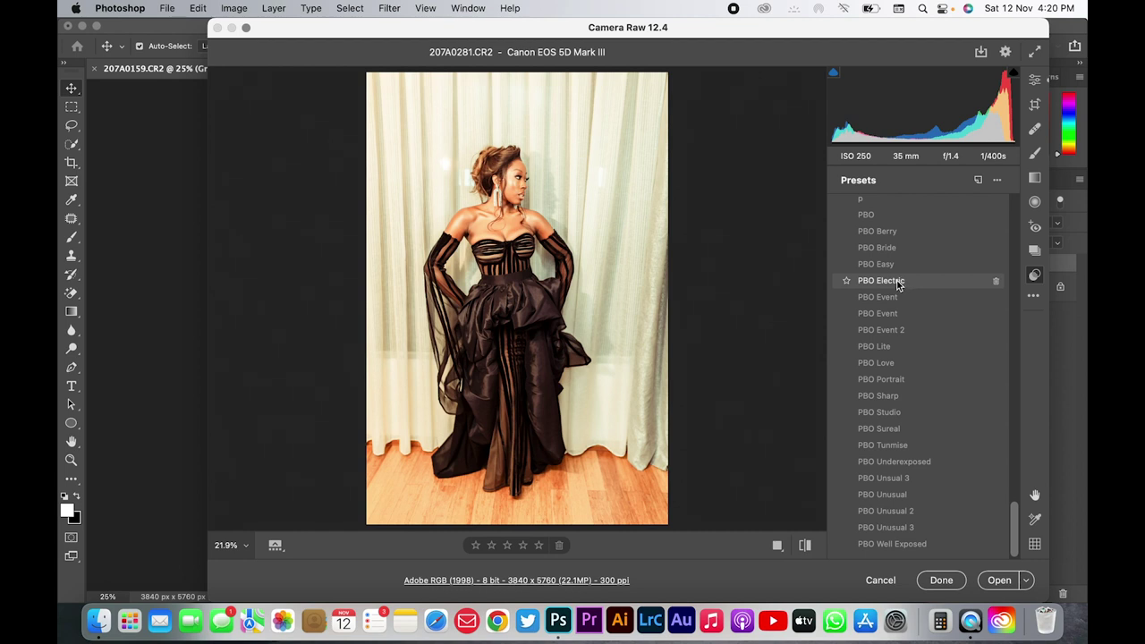
{"action": "left_click", "coordinate": [895, 399]}
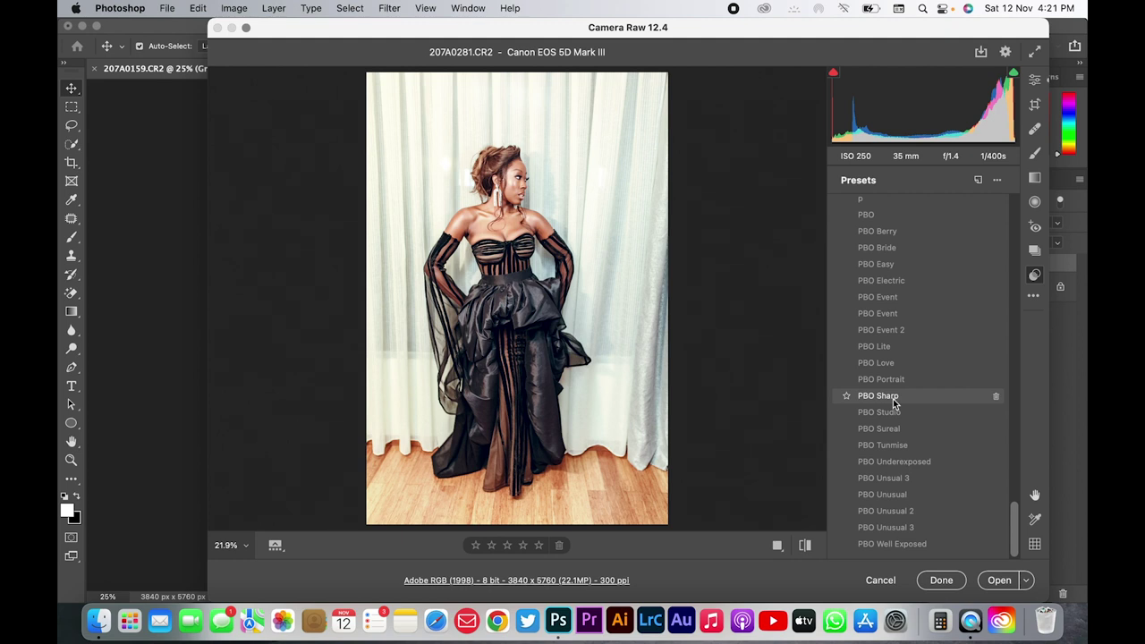
{"action": "left_click", "coordinate": [895, 399]}
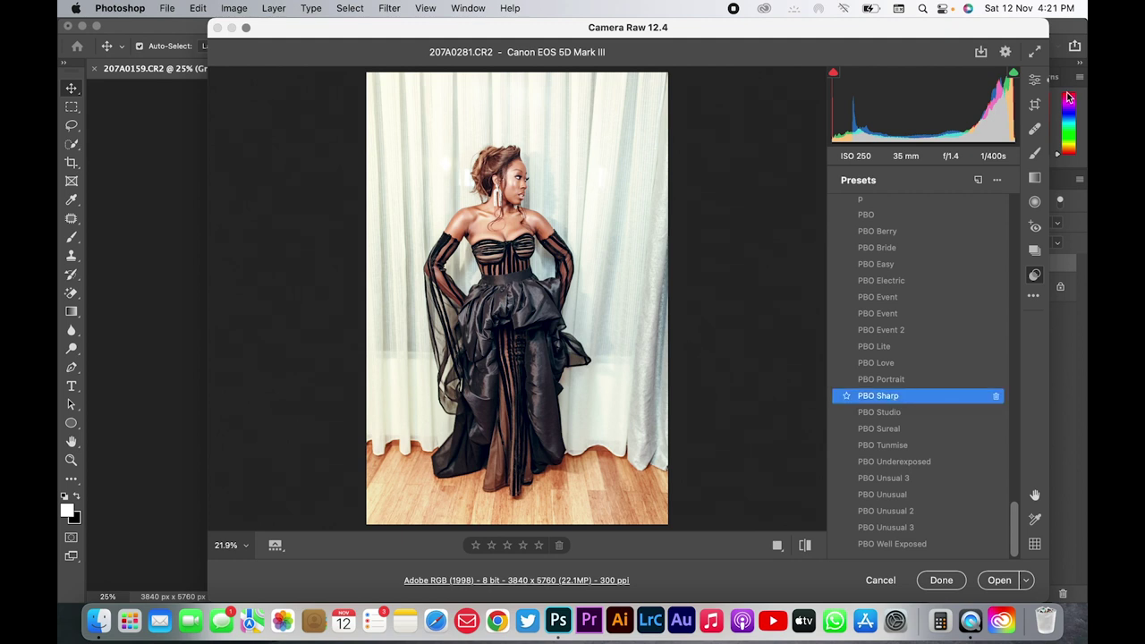
{"action": "left_click", "coordinate": [1035, 129]}
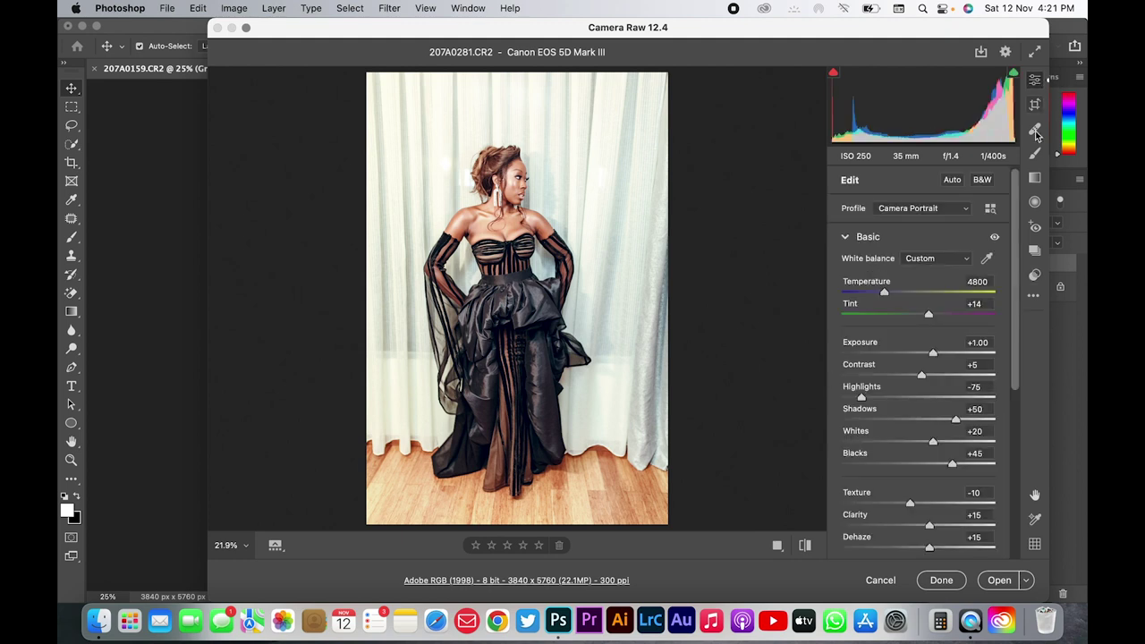
Reset Blacks, Whites and Exposure, then set Exposure +0.50 and Highlights -100
{"action": "double_click", "coordinate": [954, 465]}
{"action": "double_click", "coordinate": [933, 442]}
{"action": "double_click", "coordinate": [934, 355]}
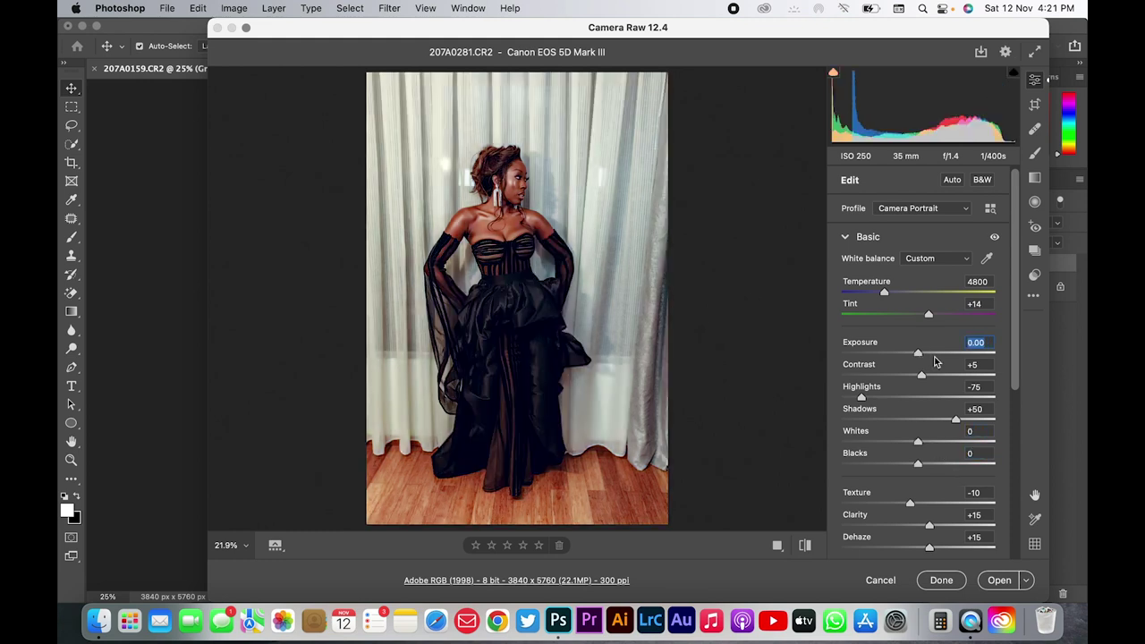
{"action": "left_click_drag", "start_coordinate": [919, 355], "coordinate": [927, 359]}
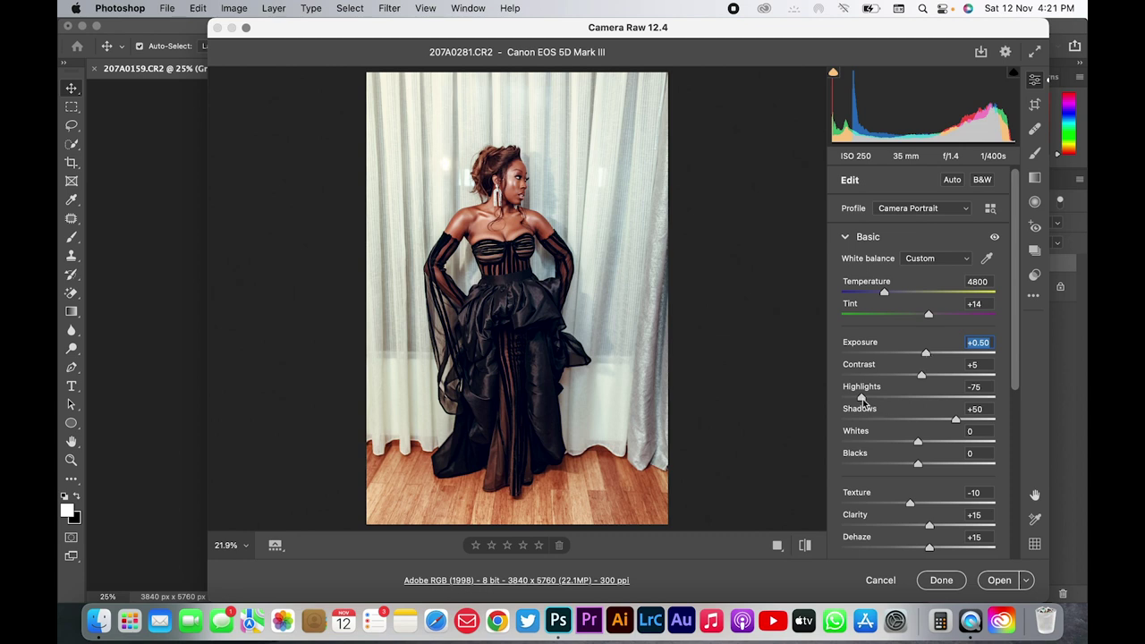
{"action": "left_click_drag", "start_coordinate": [861, 399], "coordinate": [735, 399]}
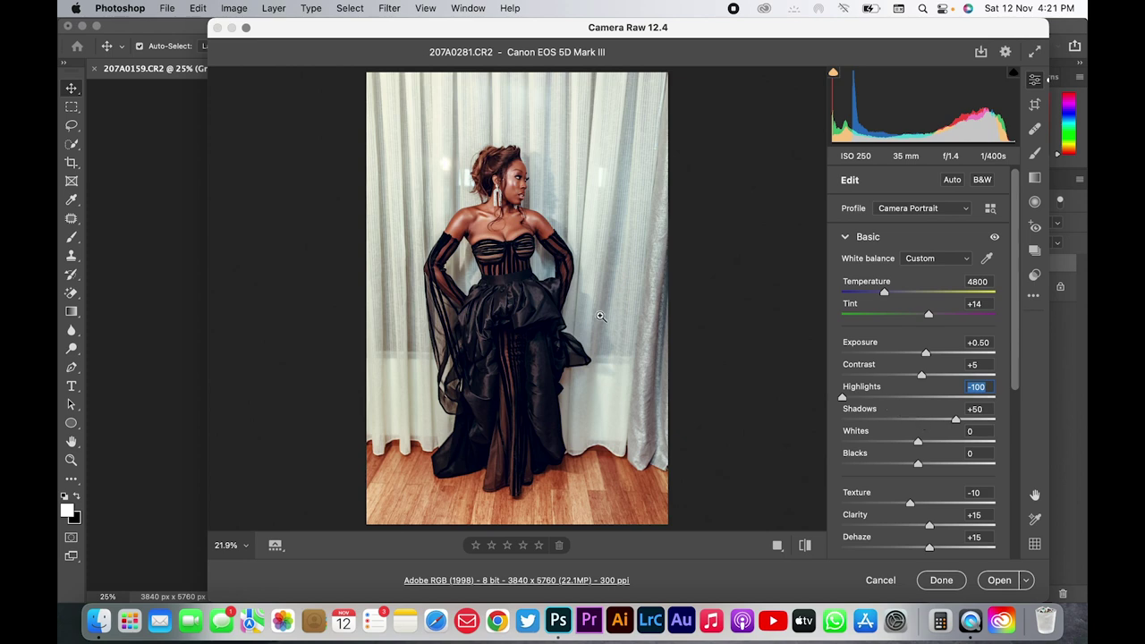
{"action": "left_click_drag", "start_coordinate": [528, 309], "coordinate": [560, 309]}
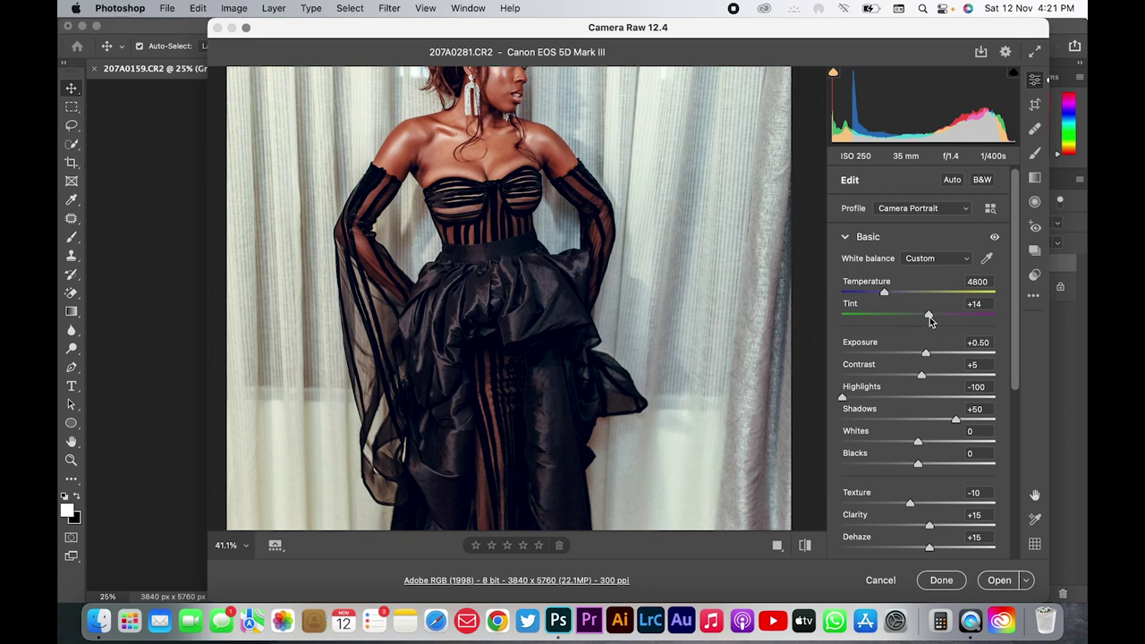
Set Tint to +10 and Temperature to 5600
{"action": "left_click_drag", "start_coordinate": [929, 317], "coordinate": [929, 317]}
{"action": "left_click", "coordinate": [928, 318]}
{"action": "left_click_drag", "start_coordinate": [886, 296], "coordinate": [892, 297]}
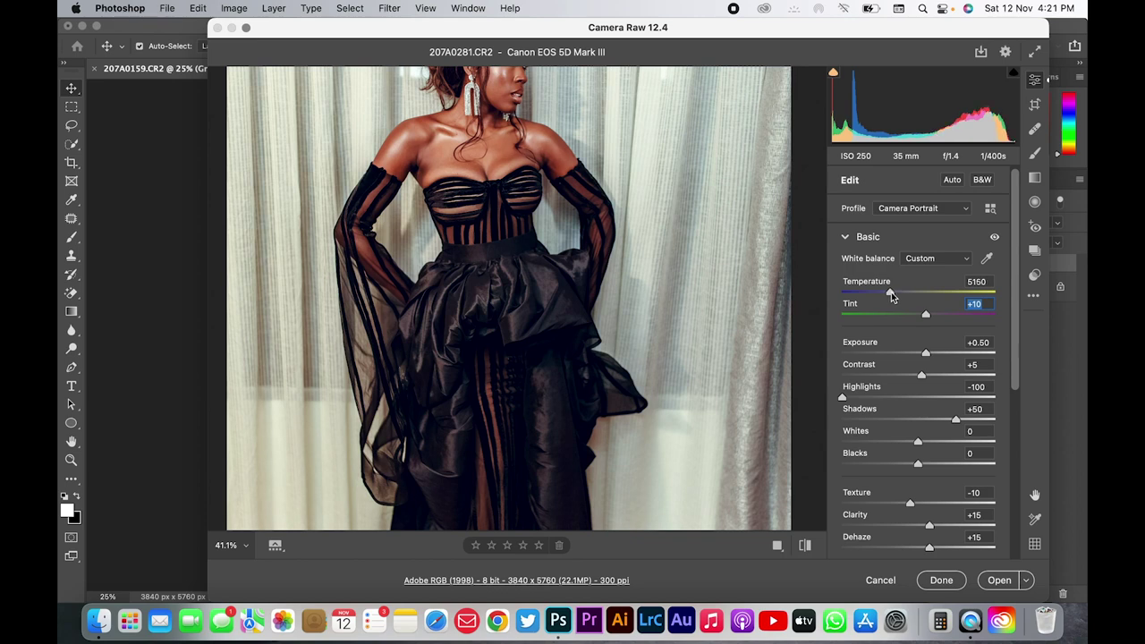
{"action": "left_click_drag", "start_coordinate": [891, 296], "coordinate": [898, 296]}
{"action": "key", "text": "shift+Tab"}
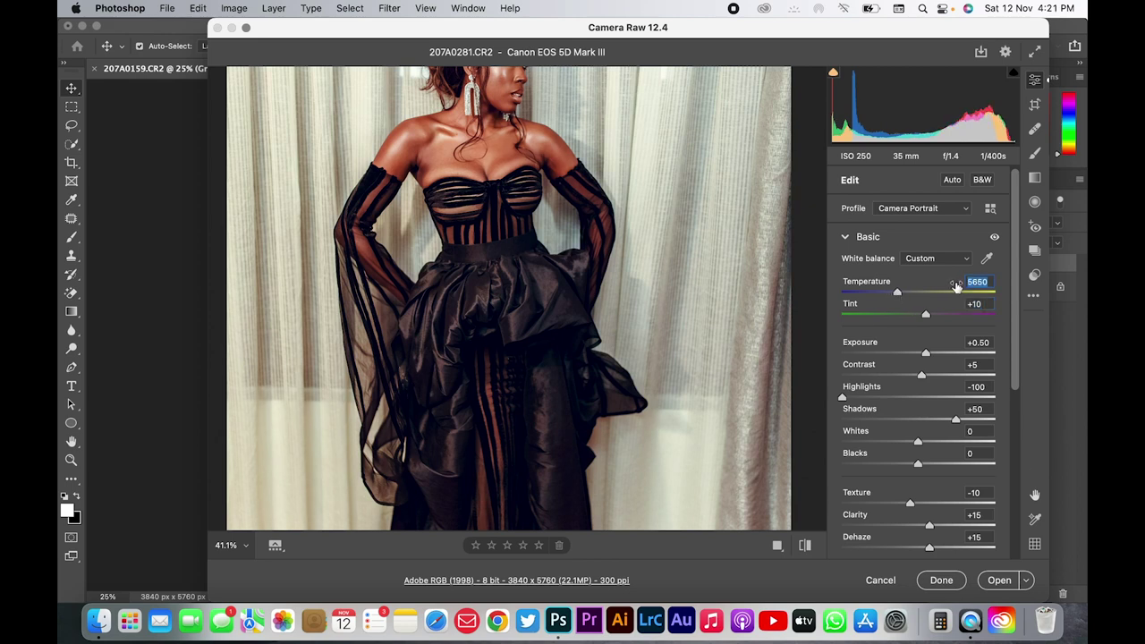
{"action": "left_click", "coordinate": [991, 282]}
{"action": "key", "text": "BackSpace"}
{"action": "key", "text": "BackSpace"}
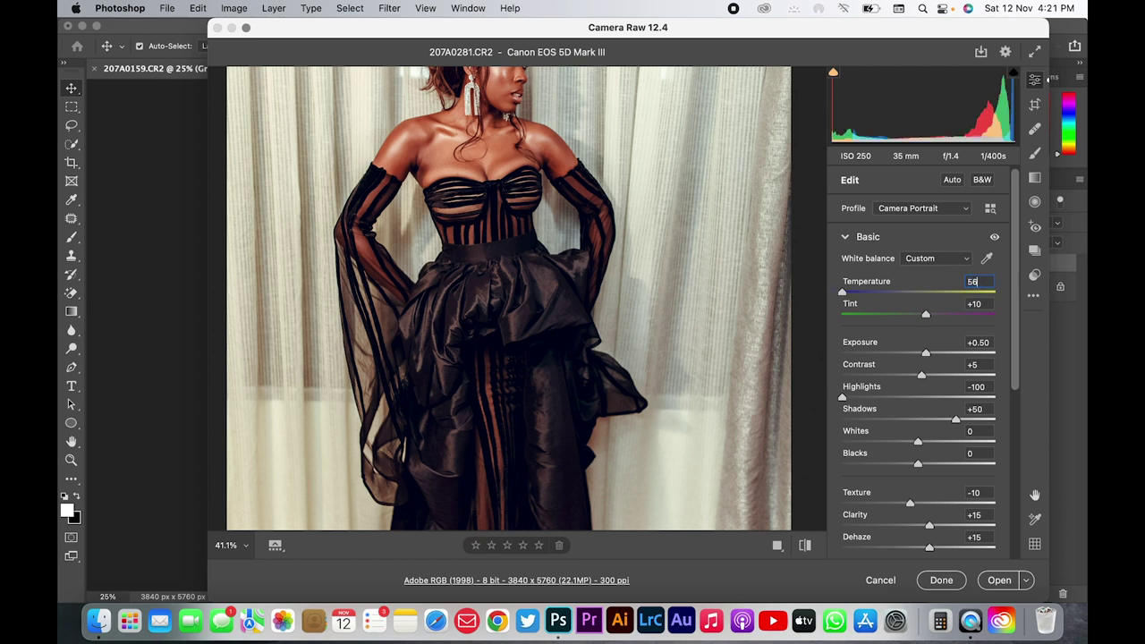
{"action": "type", "text": "00"}
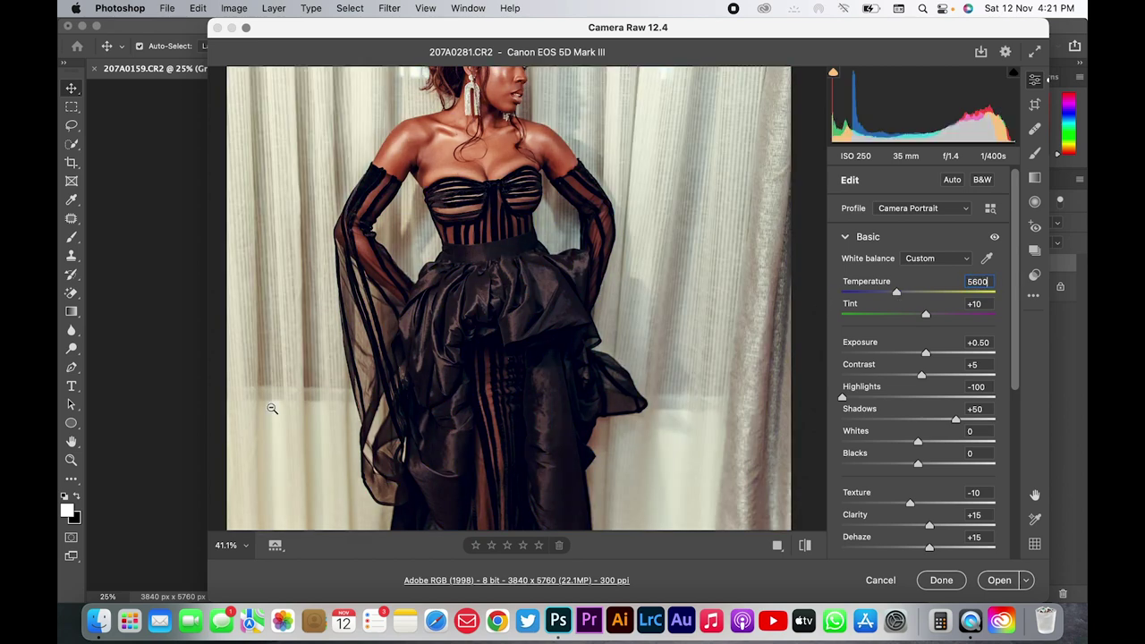
{"action": "left_click", "coordinate": [246, 547]}
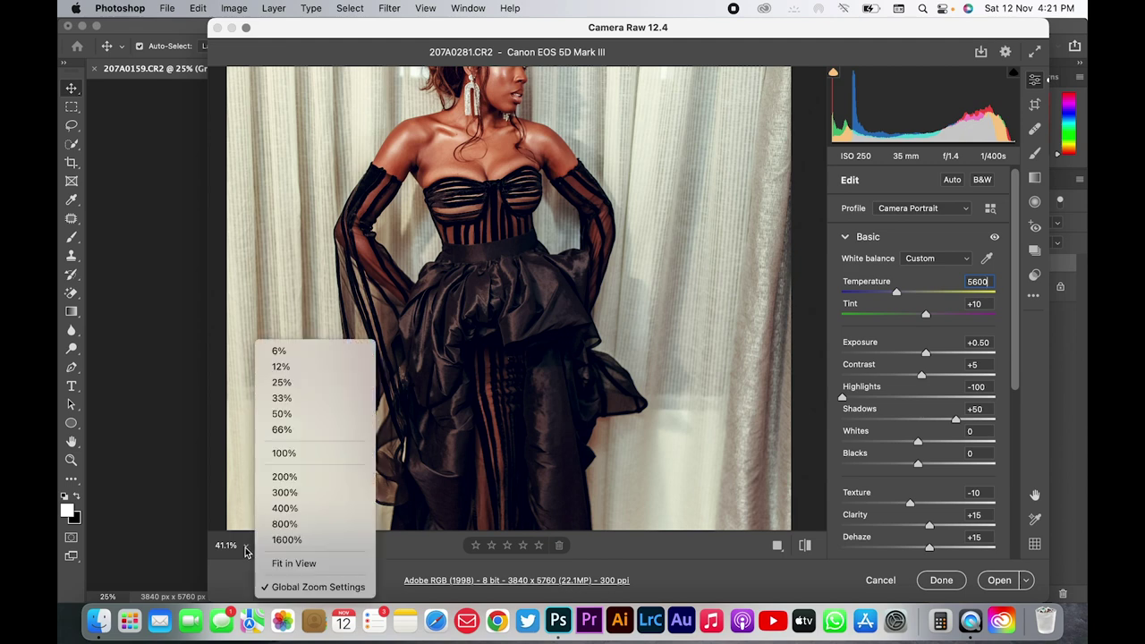
Fit the photo in view, lower Shadows to +31, and compare with the unedited original
{"action": "left_click", "coordinate": [295, 564]}
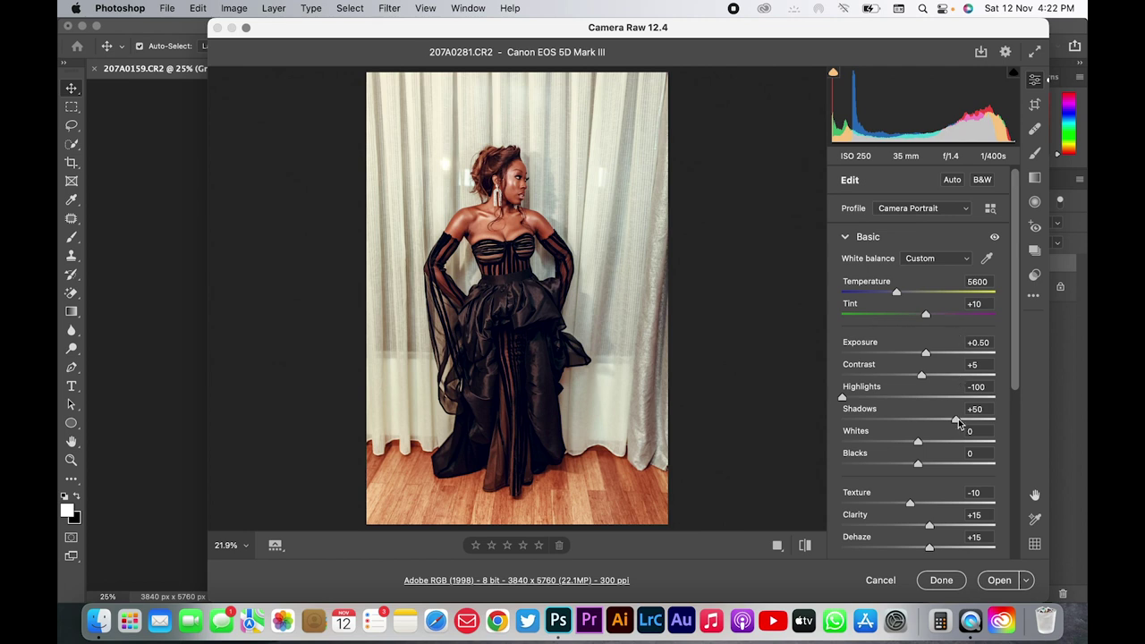
{"action": "left_click_drag", "start_coordinate": [958, 418], "coordinate": [946, 424]}
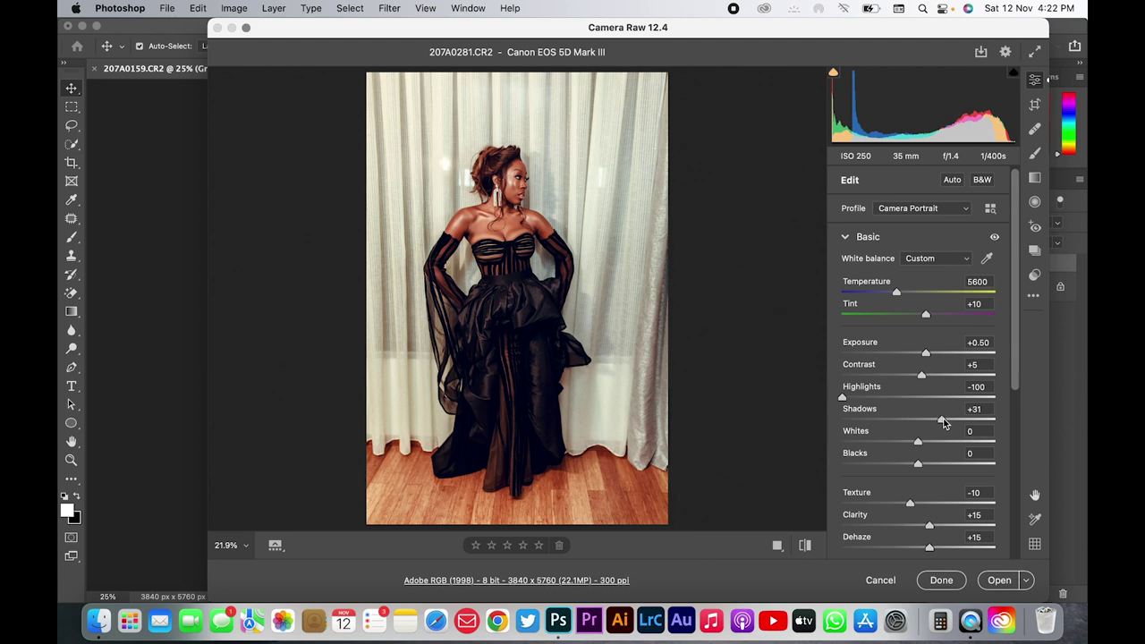
{"action": "left_click", "coordinate": [942, 419]}
{"action": "left_click", "coordinate": [806, 546]}
{"action": "left_click", "coordinate": [807, 546]}
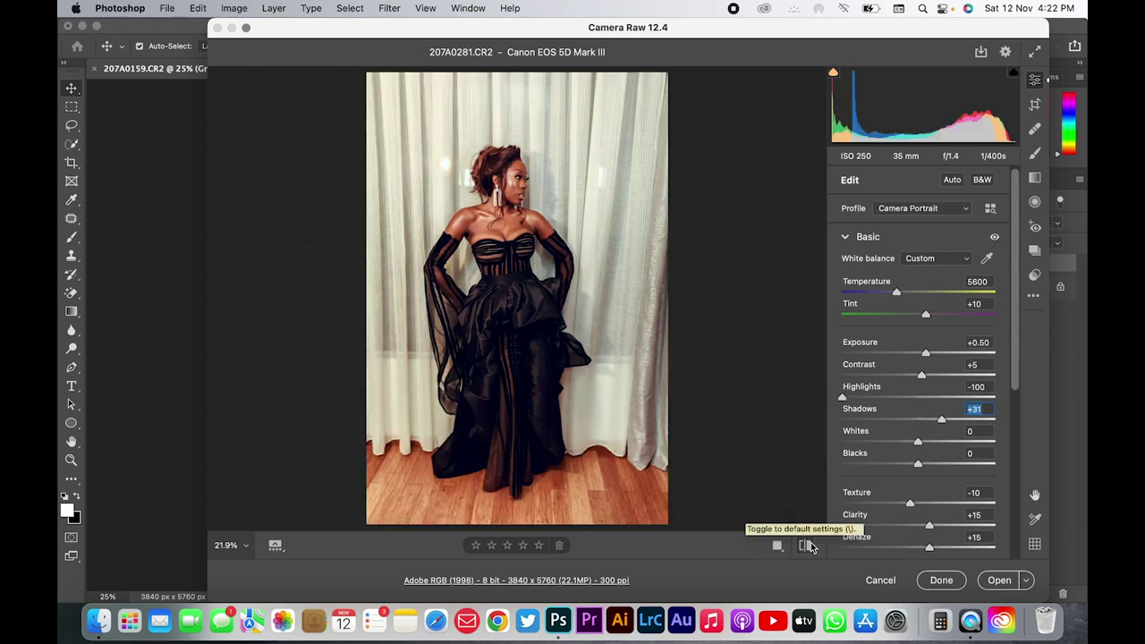
{"action": "left_click", "coordinate": [808, 546]}
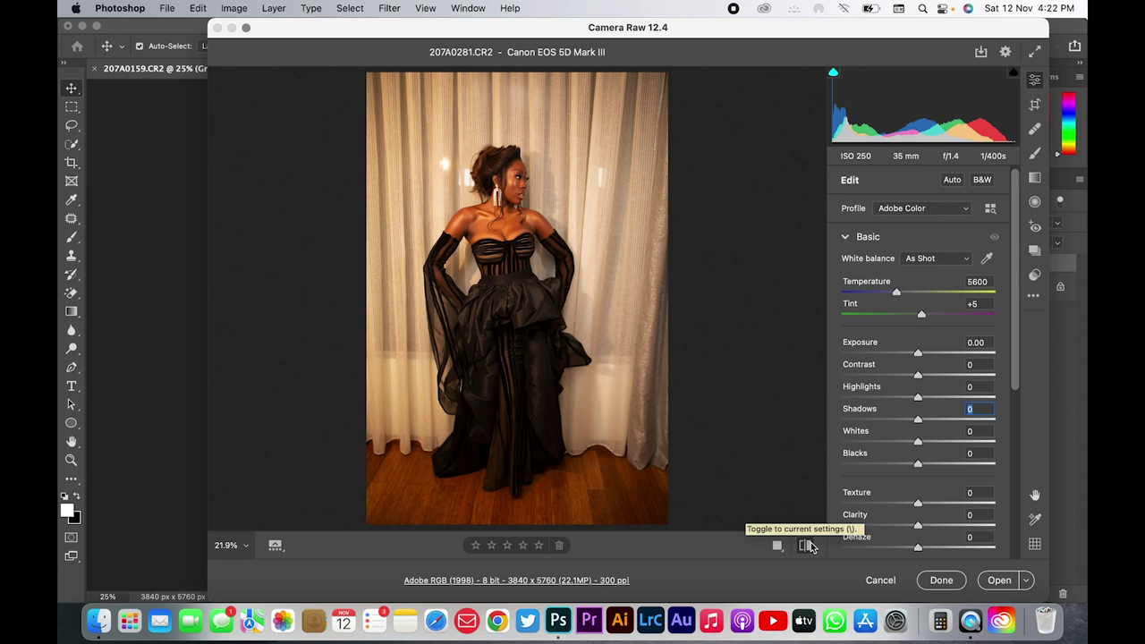
{"action": "left_click", "coordinate": [808, 546]}
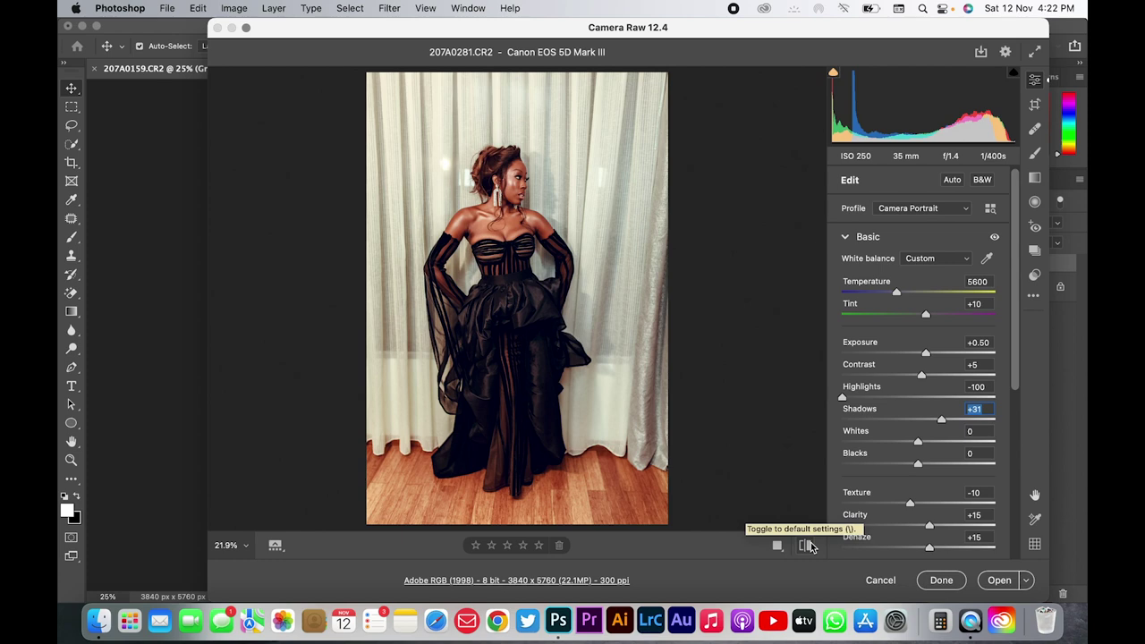
Zoom into the woman's face and shoulders
{"action": "left_click", "coordinate": [523, 197]}
{"action": "left_click_drag", "start_coordinate": [524, 195], "coordinate": [559, 198]}
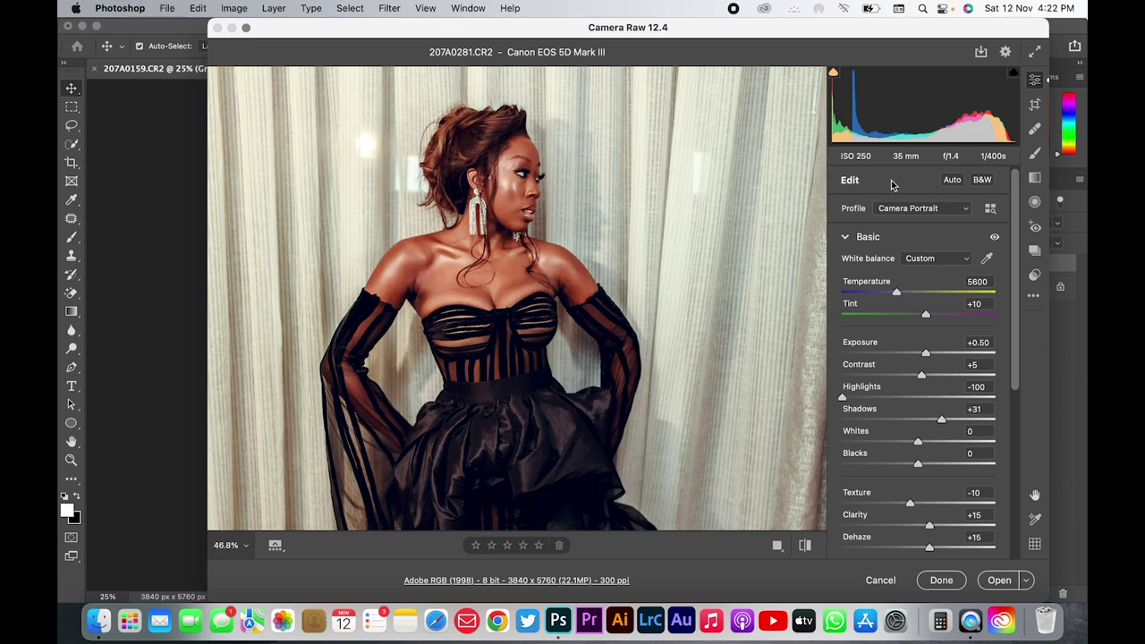
{"action": "scroll", "coordinate": [1021, 280], "scroll_direction": "down", "scroll_amount": 2}
{"action": "scroll", "coordinate": [1021, 280], "scroll_direction": "down", "scroll_amount": 5}
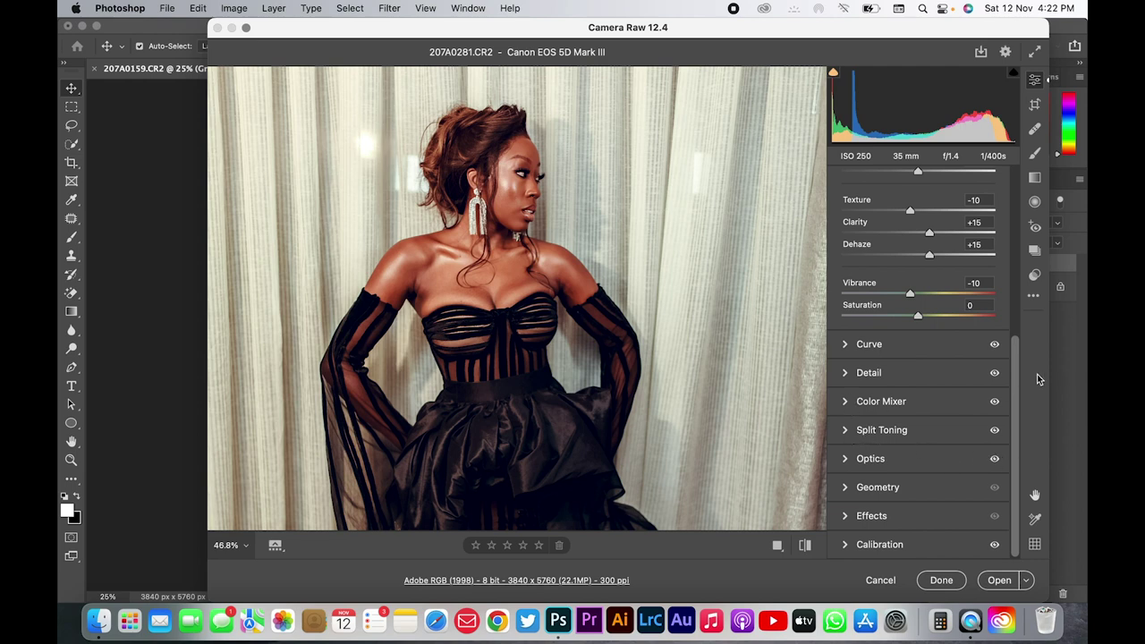
Set Split Toning shadow saturation to 20 and fit the whole photo in view
{"action": "left_click", "coordinate": [846, 430]}
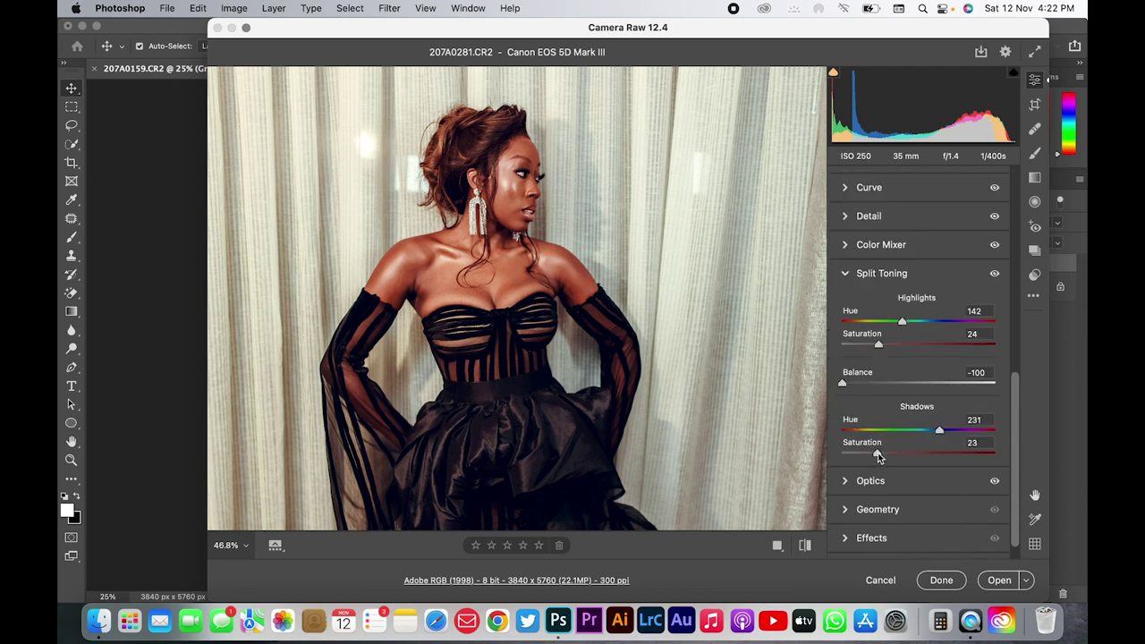
{"action": "left_click_drag", "start_coordinate": [879, 457], "coordinate": [868, 457]}
{"action": "left_click_drag", "start_coordinate": [868, 453], "coordinate": [872, 454]}
{"action": "left_click", "coordinate": [972, 442]}
{"action": "key", "text": "Up"}
{"action": "left_click", "coordinate": [943, 276]}
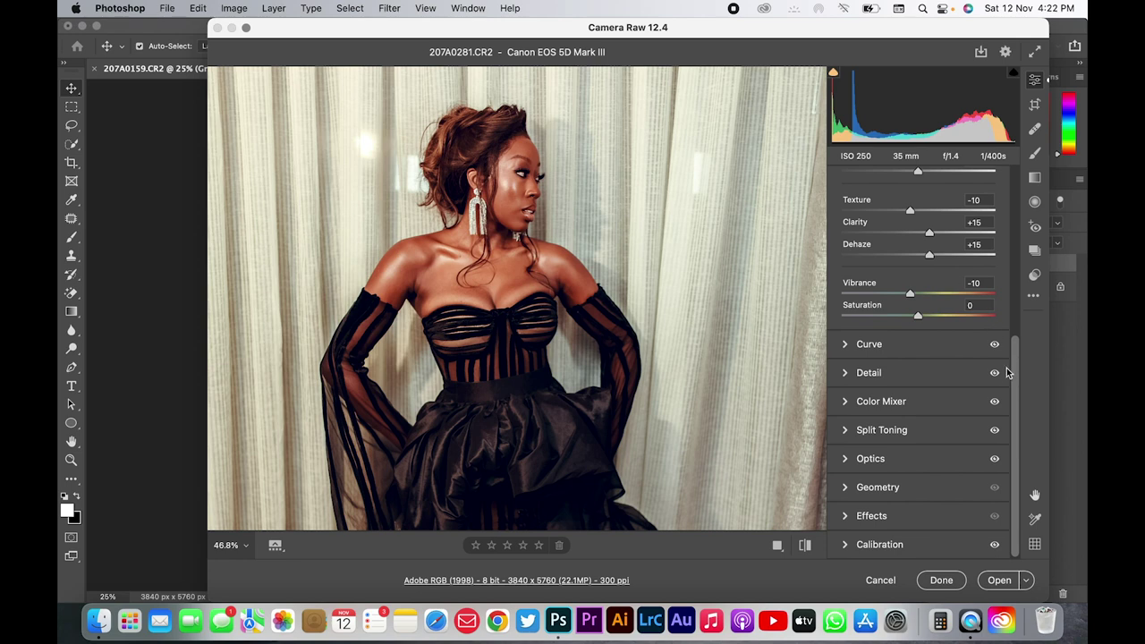
{"action": "left_click", "coordinate": [247, 546]}
{"action": "left_click", "coordinate": [299, 564]}
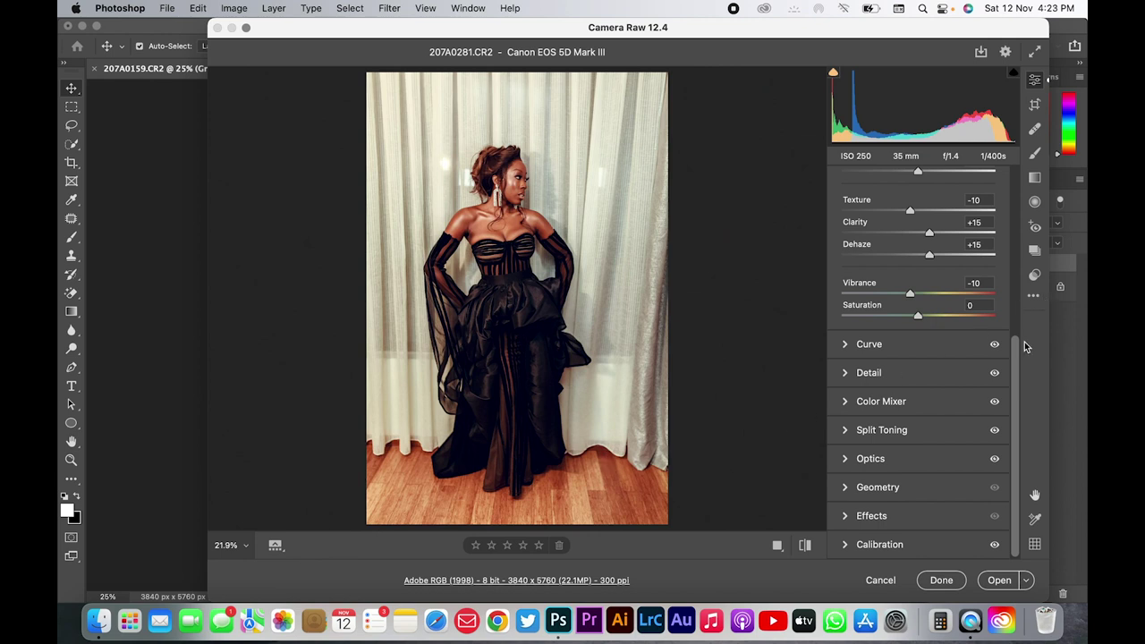
{"action": "left_click_drag", "start_coordinate": [1014, 343], "coordinate": [1013, 181]}
Nudge Tint toward green and compare with the unedited original
{"action": "left_click_drag", "start_coordinate": [927, 309], "coordinate": [923, 310]}
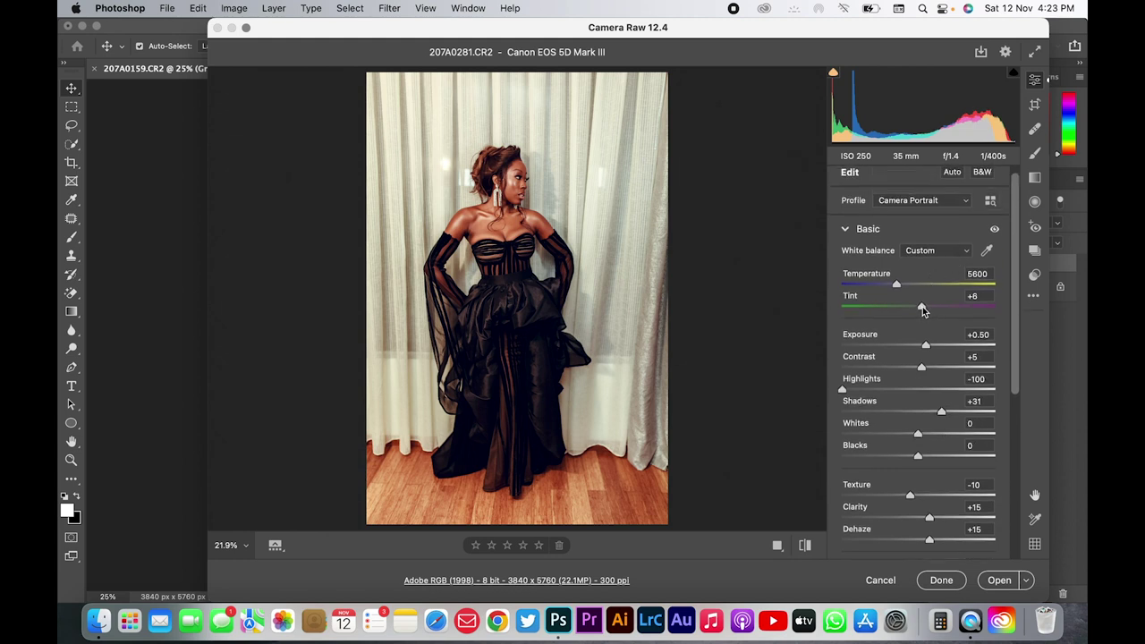
{"action": "left_click_drag", "start_coordinate": [923, 307], "coordinate": [913, 307]}
{"action": "left_click_drag", "start_coordinate": [913, 306], "coordinate": [917, 309]}
{"action": "left_click", "coordinate": [805, 545]}
{"action": "left_click", "coordinate": [805, 545]}
Set Temperature to 5200 and Tint to +8, checking against the original
{"action": "left_click_drag", "start_coordinate": [899, 284], "coordinate": [895, 284]}
{"action": "left_click_drag", "start_coordinate": [895, 285], "coordinate": [891, 287]}
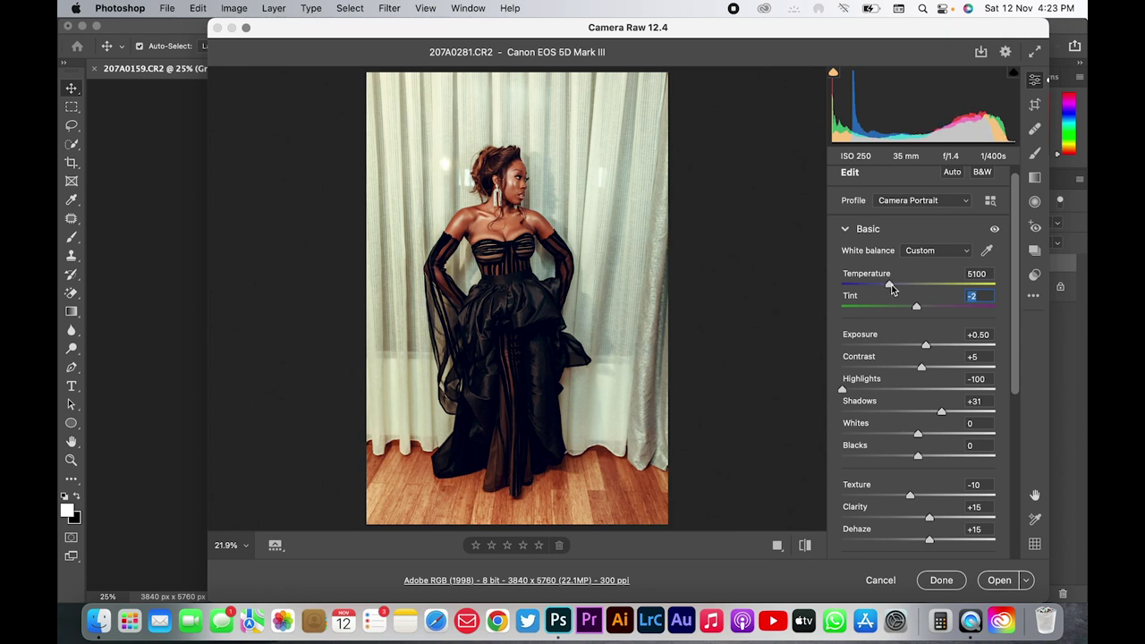
{"action": "left_click", "coordinate": [891, 286]}
{"action": "type", "text": "5200"}
{"action": "left_click_drag", "start_coordinate": [915, 306], "coordinate": [924, 310]}
{"action": "key", "text": "Tab"}
{"action": "left_click", "coordinate": [806, 548]}
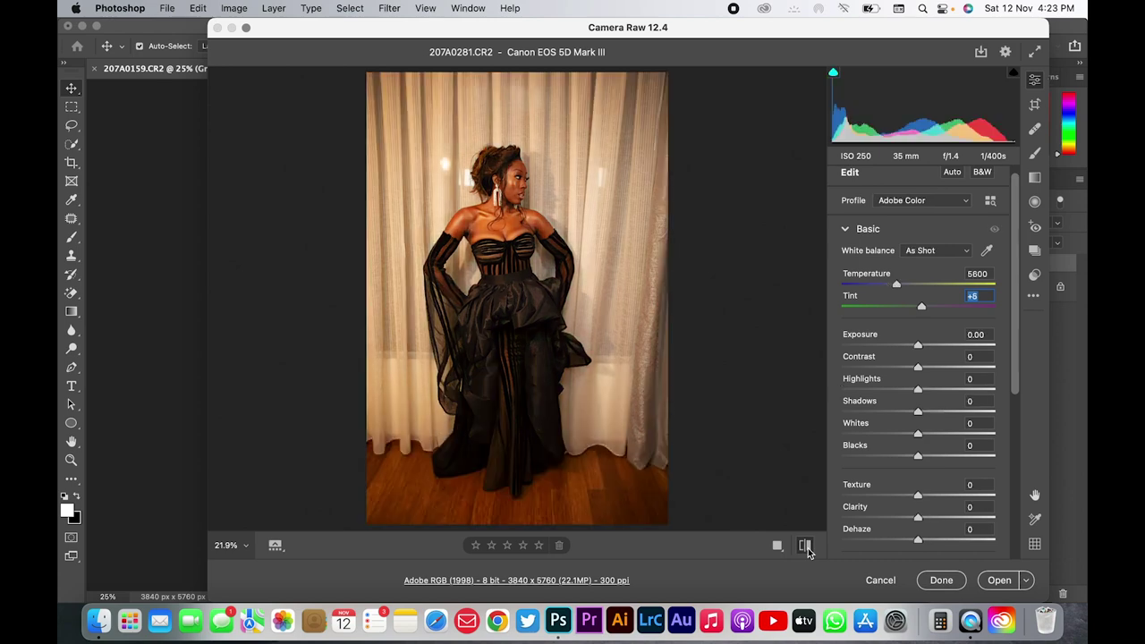
{"action": "left_click", "coordinate": [805, 547]}
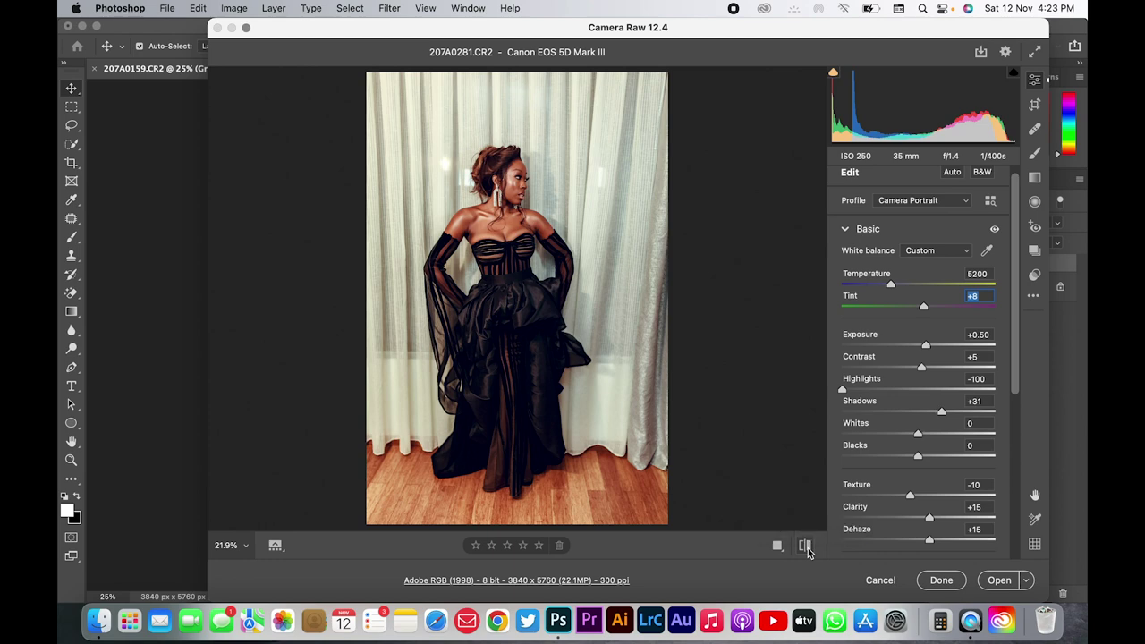
{"action": "left_click", "coordinate": [806, 547]}
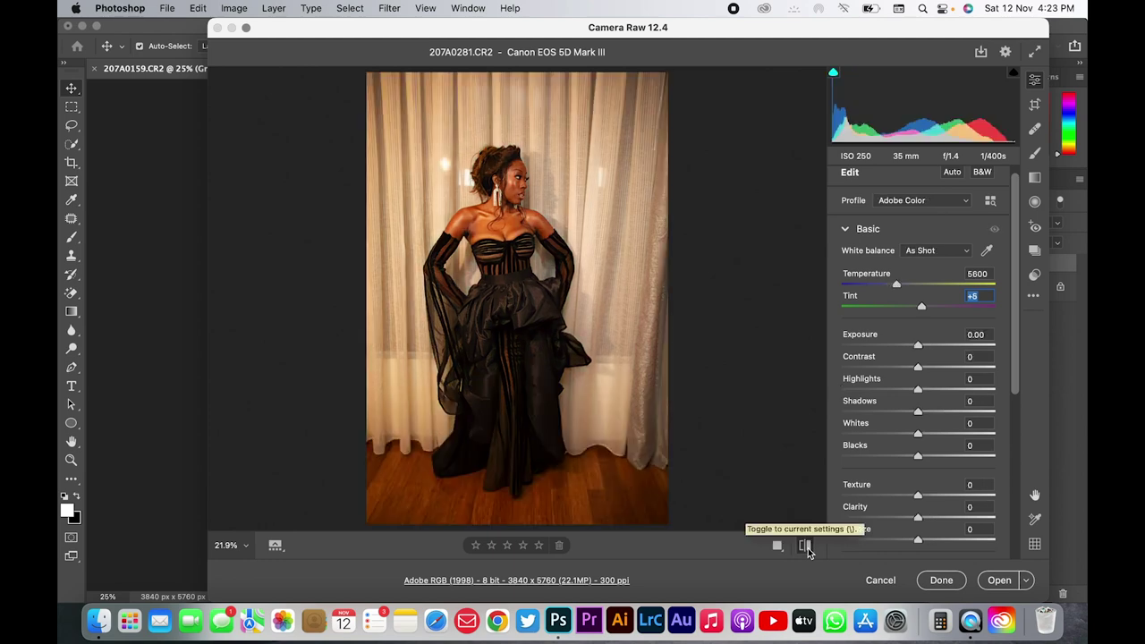
{"action": "left_click", "coordinate": [806, 548]}
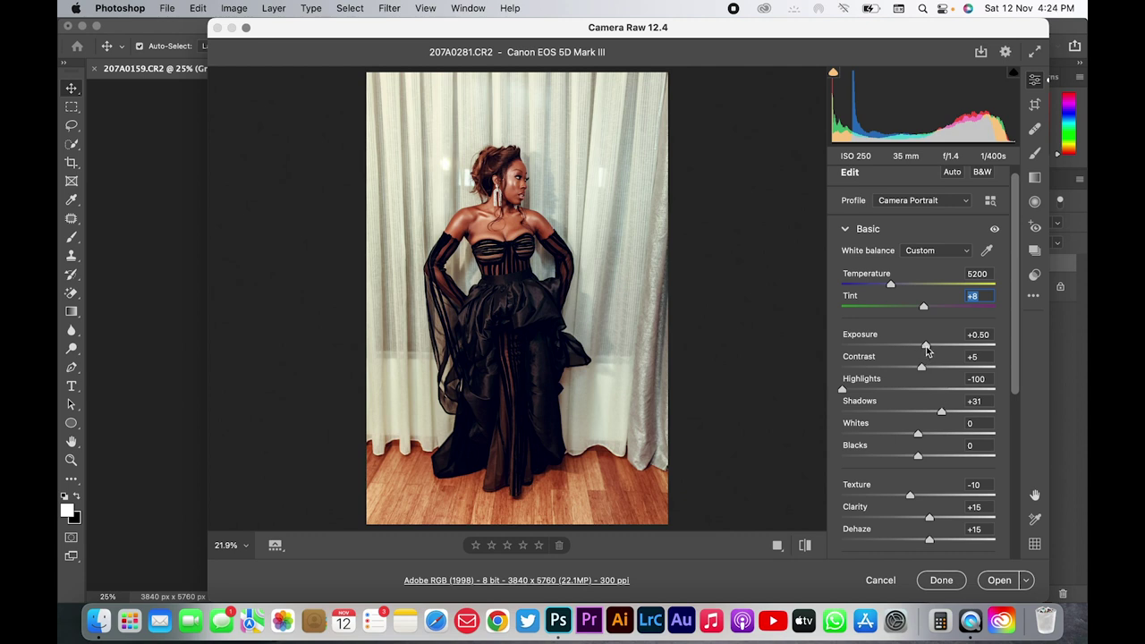
Set Exposure to +0.40 and Clarity to +8, comparing with the default settings
{"action": "left_click_drag", "start_coordinate": [926, 349], "coordinate": [924, 349]}
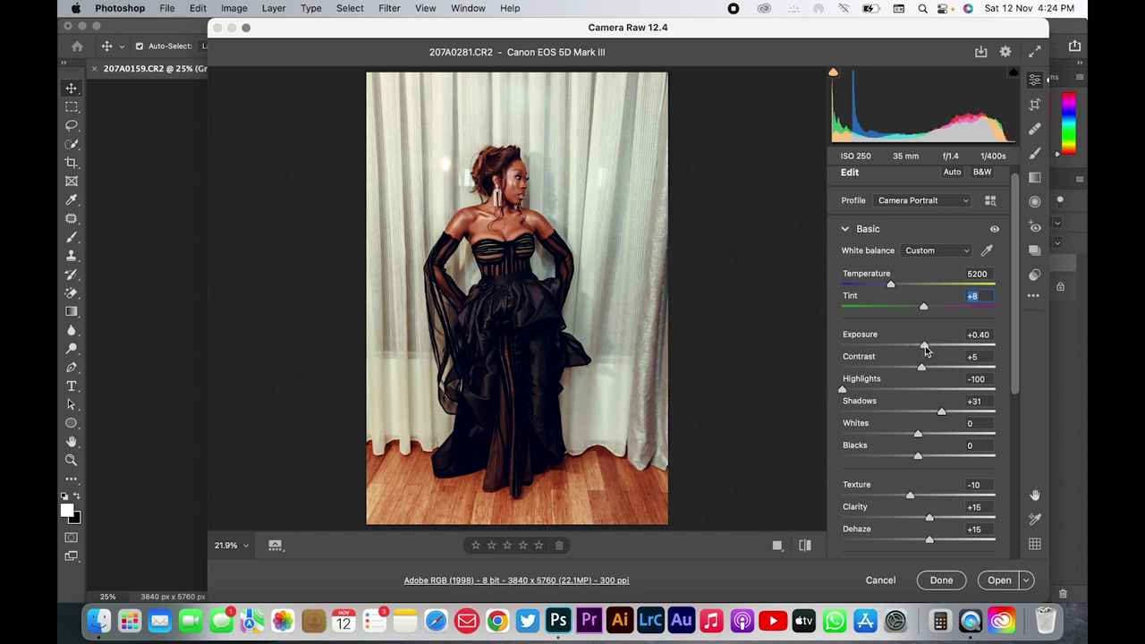
{"action": "left_click", "coordinate": [926, 347]}
{"action": "left_click_drag", "start_coordinate": [928, 520], "coordinate": [925, 519]}
{"action": "left_click", "coordinate": [925, 519]}
{"action": "scroll", "coordinate": [923, 519], "scroll_direction": "down", "scroll_amount": 2}
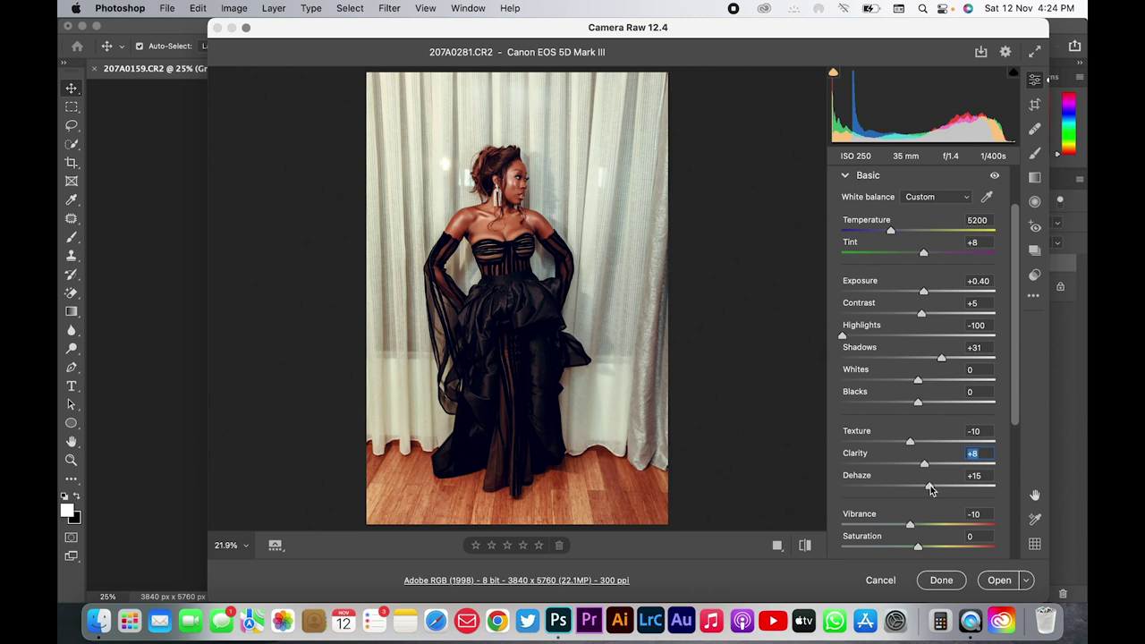
{"action": "left_click", "coordinate": [804, 545]}
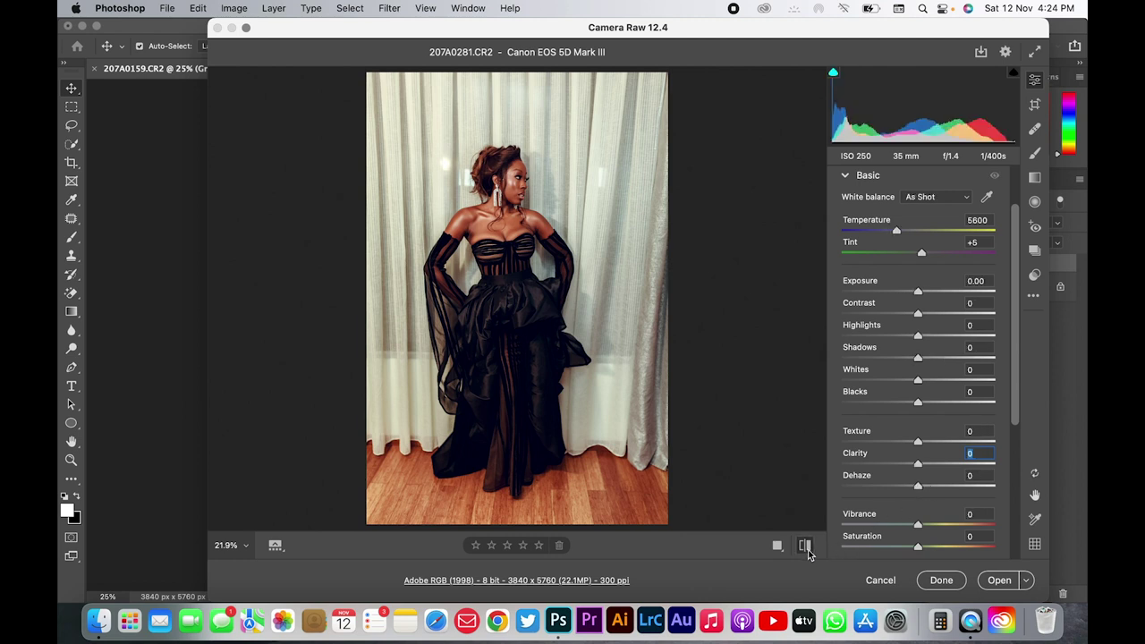
{"action": "left_click", "coordinate": [807, 550]}
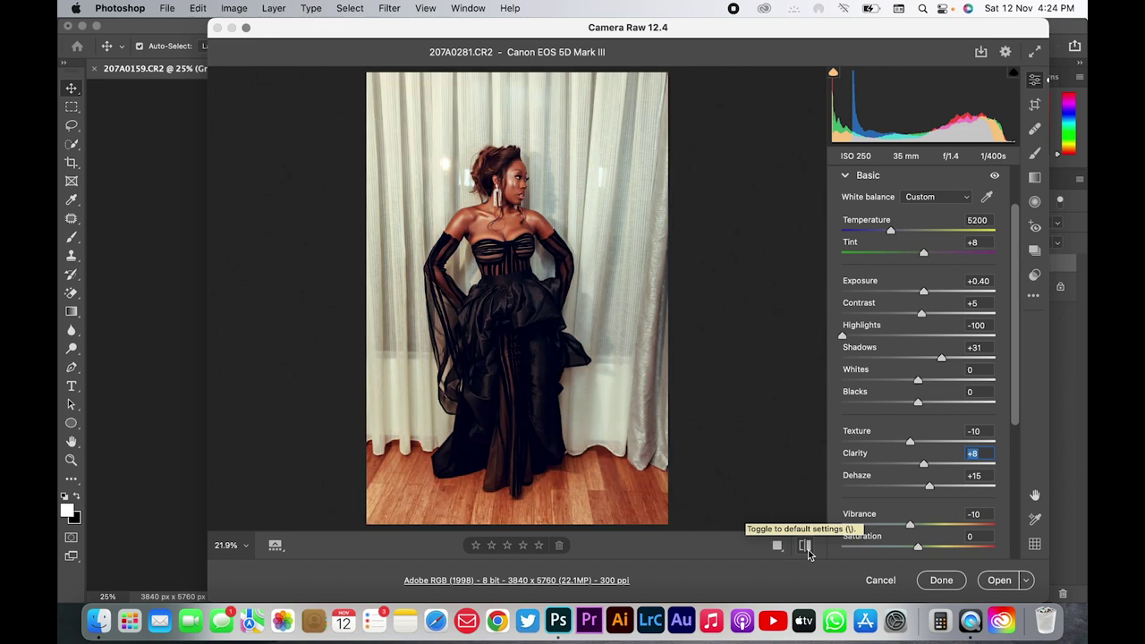
Set Blacks and Whites to -20 and open the photo as a Photoshop document
{"action": "mouse_move", "coordinate": [918, 406]}
{"action": "left_mouse_down"}
{"action": "mouse_move", "coordinate": [905, 407]}
{"action": "mouse_move", "coordinate": [933, 403]}
{"action": "mouse_move", "coordinate": [904, 405]}
{"action": "left_mouse_up"}
{"action": "left_click", "coordinate": [904, 404]}
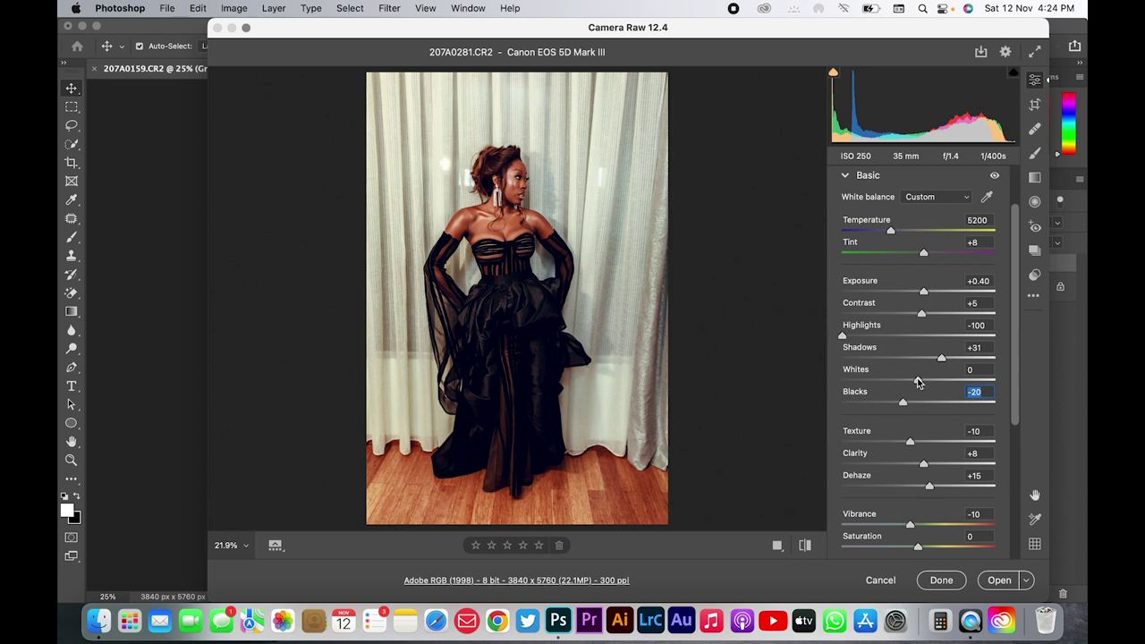
{"action": "left_click_drag", "start_coordinate": [917, 382], "coordinate": [901, 382]}
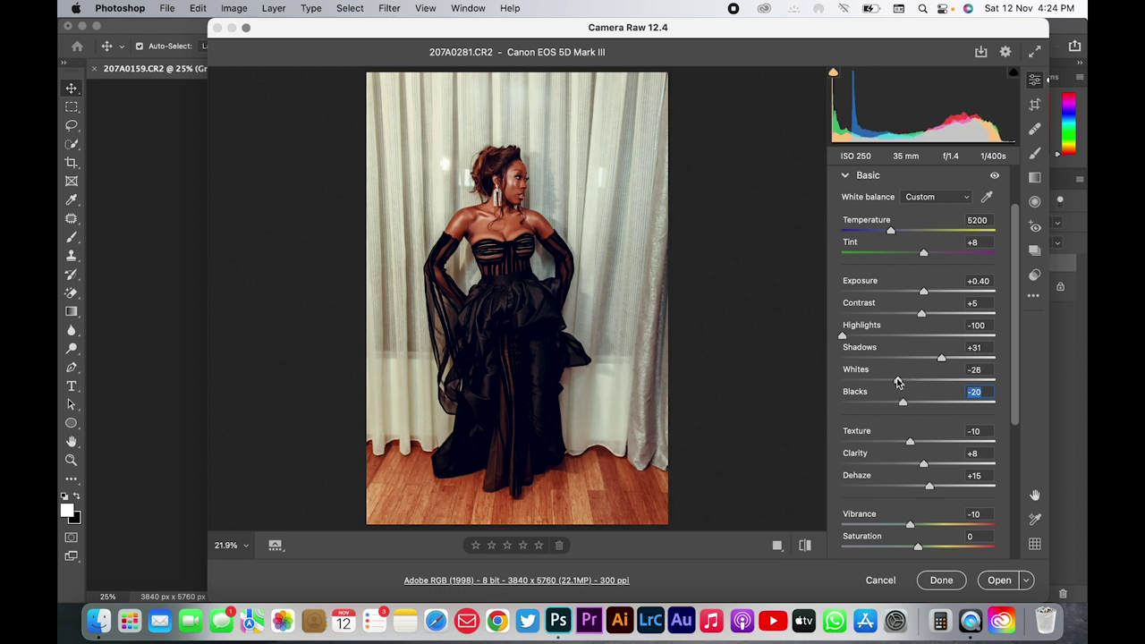
{"action": "left_click_drag", "start_coordinate": [902, 382], "coordinate": [904, 382]}
{"action": "left_click", "coordinate": [806, 545]}
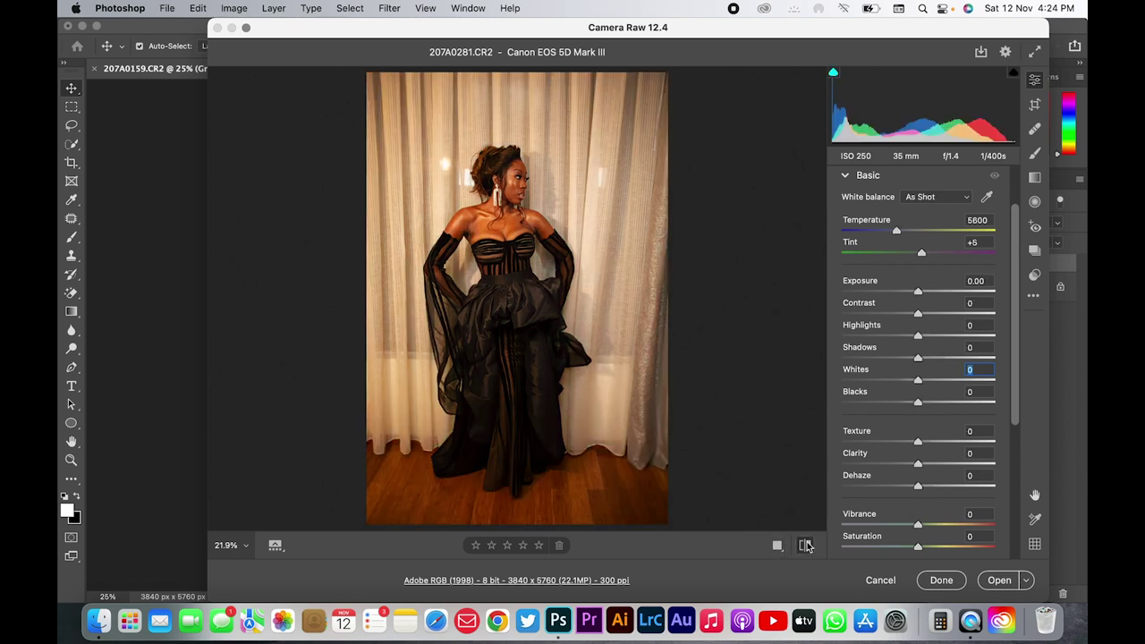
{"action": "left_click", "coordinate": [805, 545]}
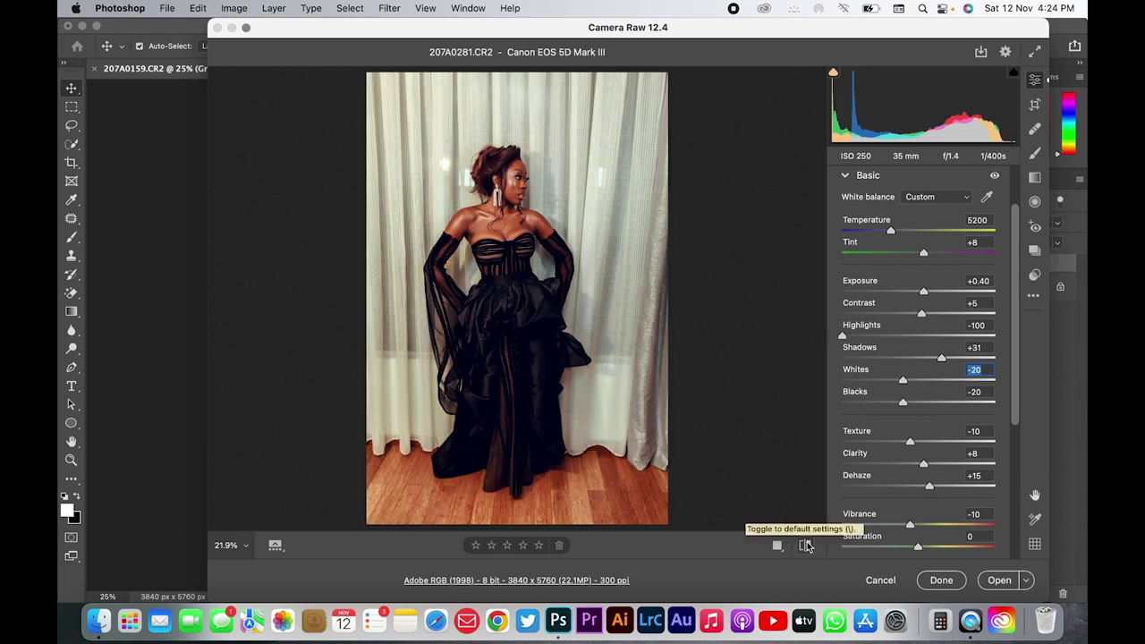
{"action": "left_click", "coordinate": [999, 582]}
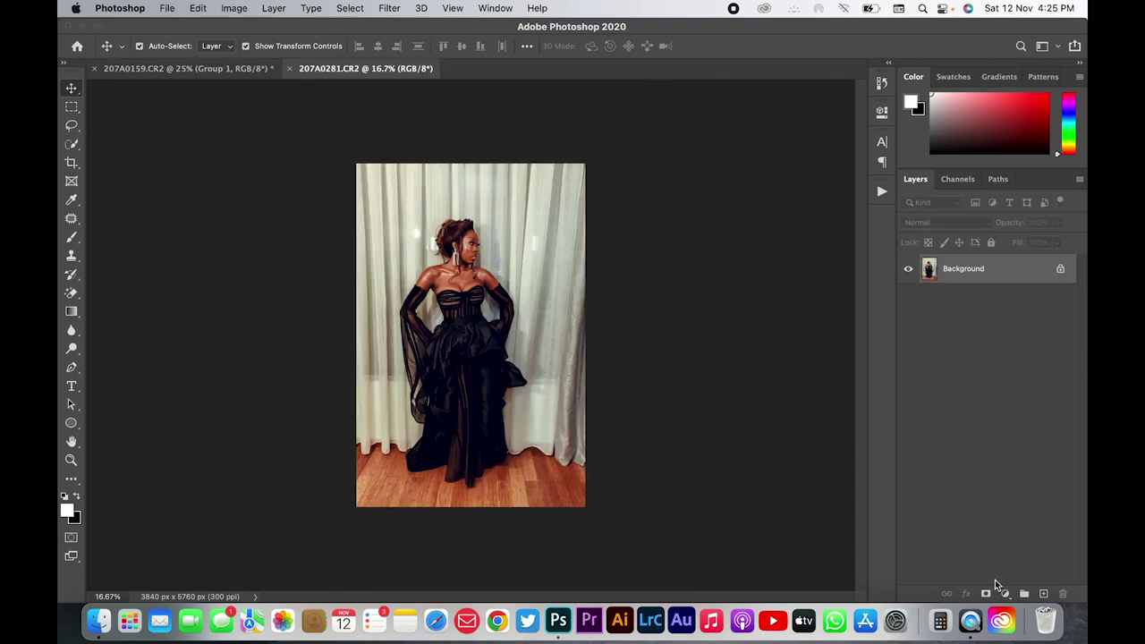
{"action": "key", "text": "ctrl+plus"}
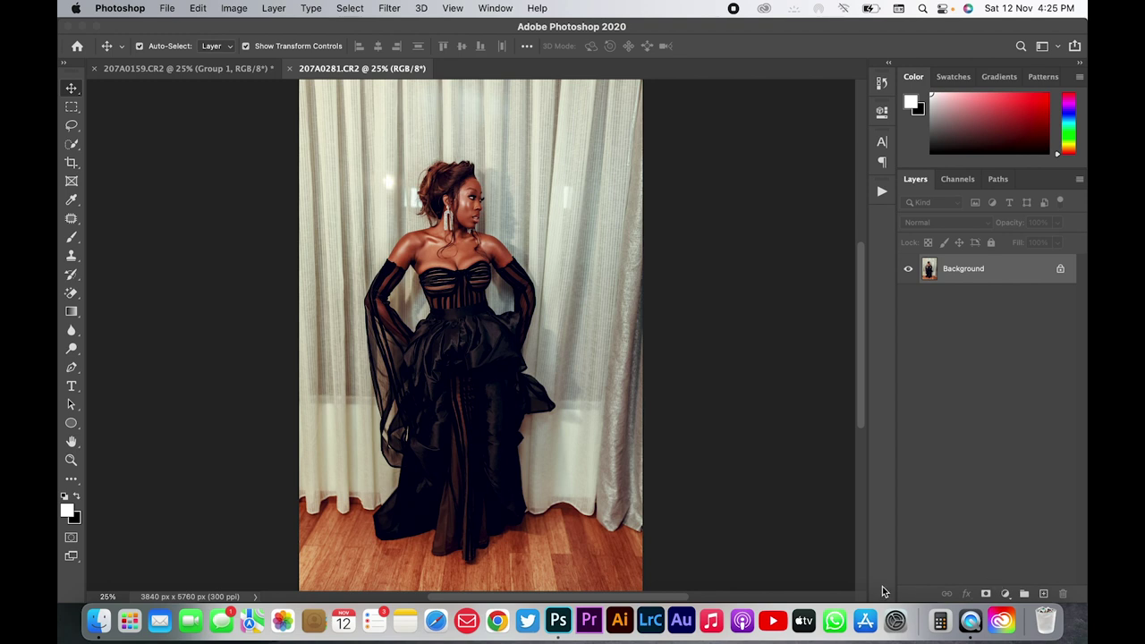
Run the F2 frequency-separation action and rename the detail layer to 'Texture'
{"action": "key", "text": "F2"}
{"action": "type", "text": "High"}
{"action": "key", "text": "BackSpace"}
{"action": "key", "text": "BackSpace"}
{"action": "key", "text": "BackSpace"}
{"action": "key", "text": "BackSpace"}
{"action": "type", "text": "Texture"}
{"action": "key", "text": "Return"}
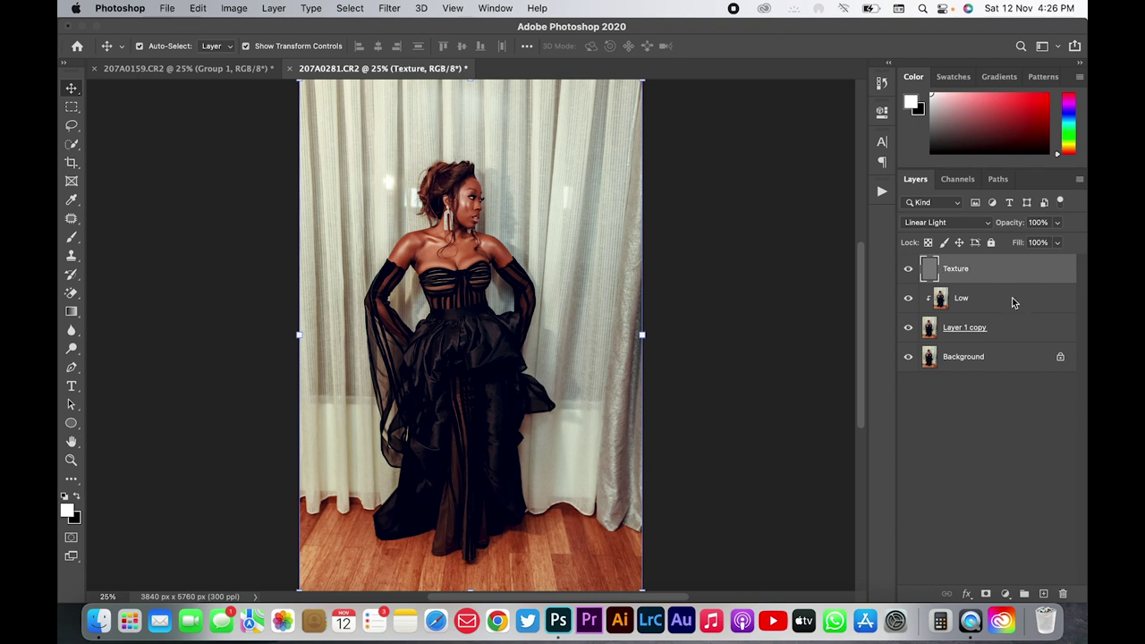
{"action": "left_click", "coordinate": [982, 308]}
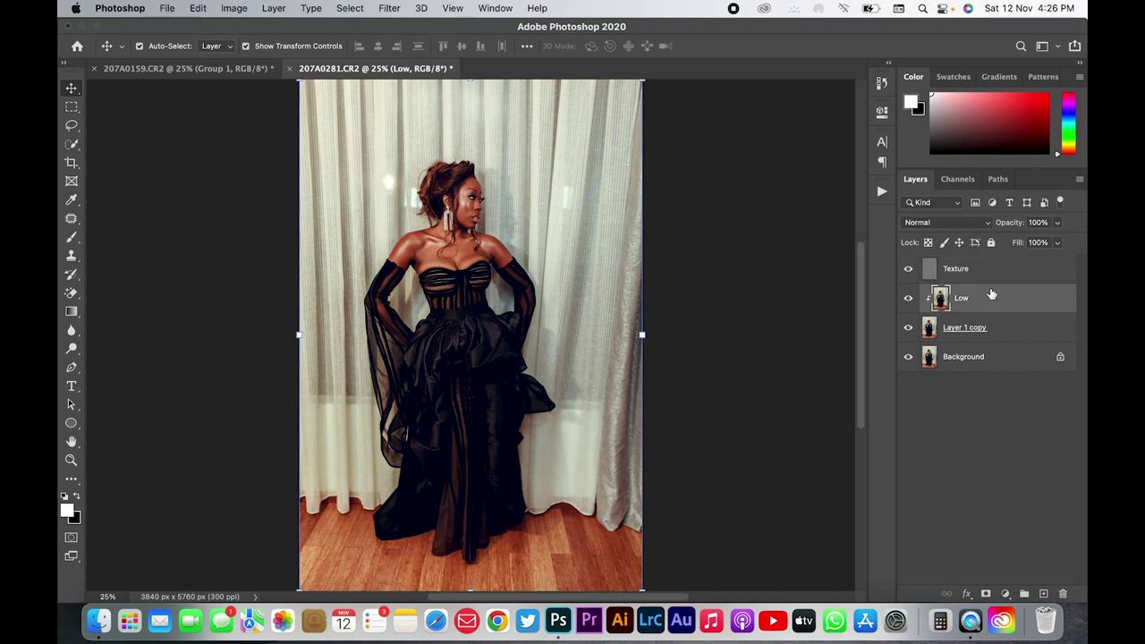
{"action": "left_click", "coordinate": [980, 274]}
{"action": "left_click", "coordinate": [1006, 594]}
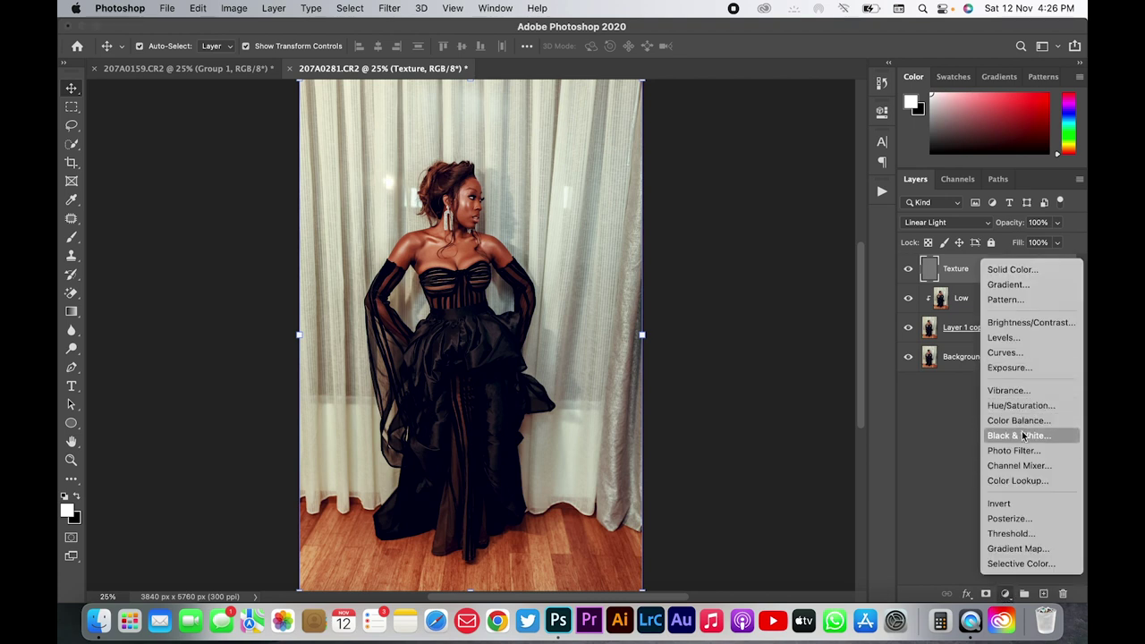
Add a Black & White adjustment layer with Reds at -21 and Yellows at 21
{"action": "left_click", "coordinate": [1020, 435]}
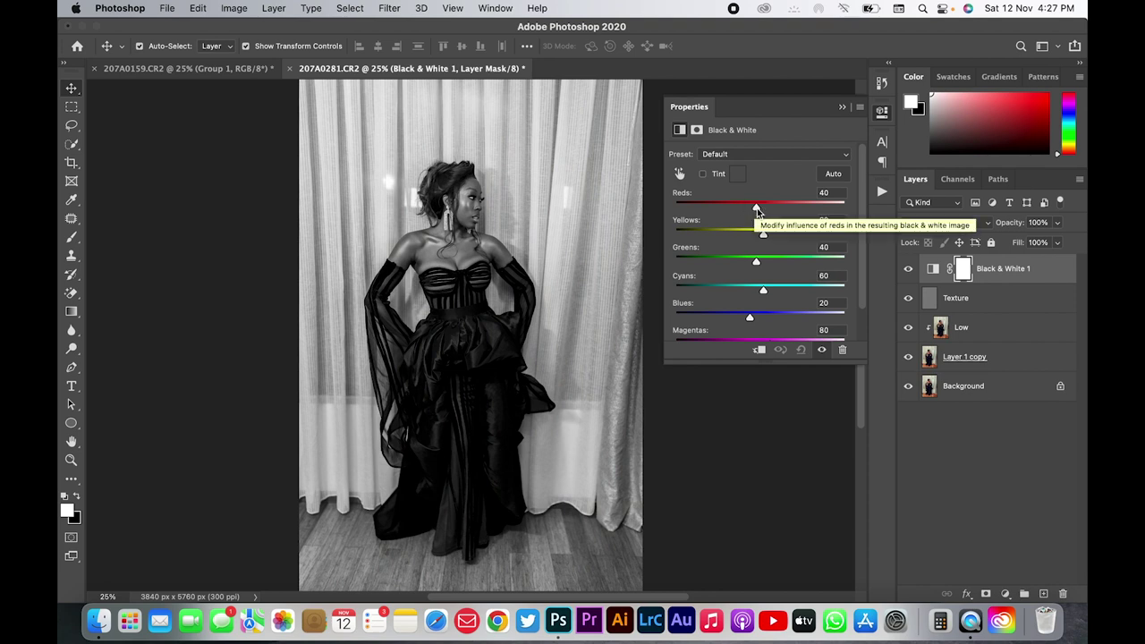
{"action": "left_click_drag", "start_coordinate": [756, 208], "coordinate": [746, 209]}
{"action": "left_click_drag", "start_coordinate": [742, 210], "coordinate": [743, 209]}
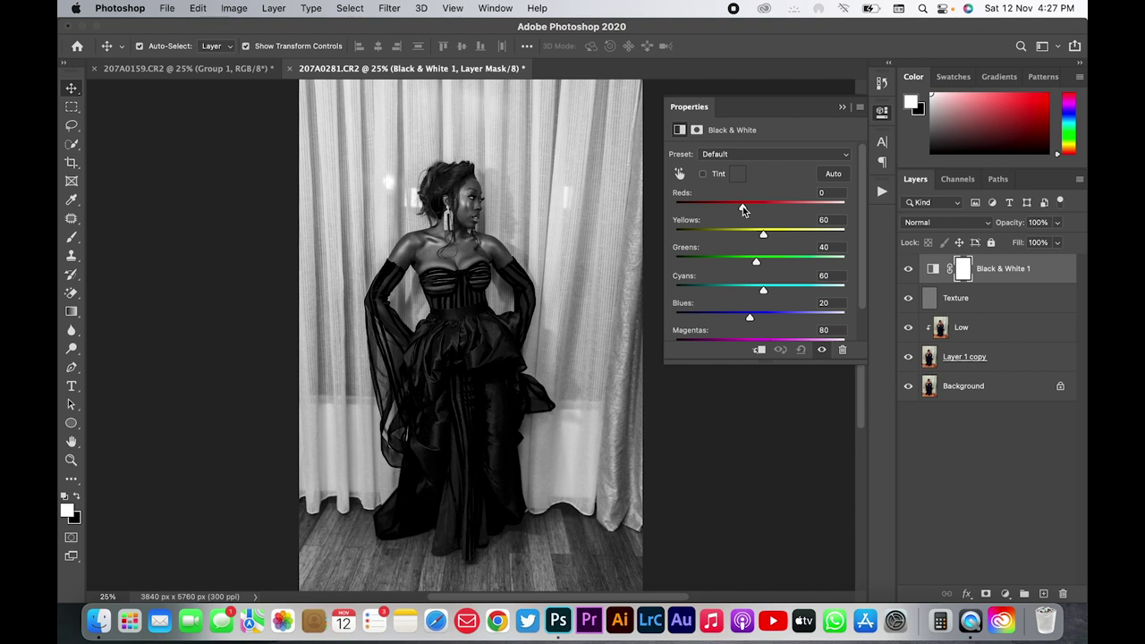
{"action": "left_click_drag", "start_coordinate": [765, 238], "coordinate": [762, 238]}
{"action": "left_click_drag", "start_coordinate": [761, 238], "coordinate": [749, 226]}
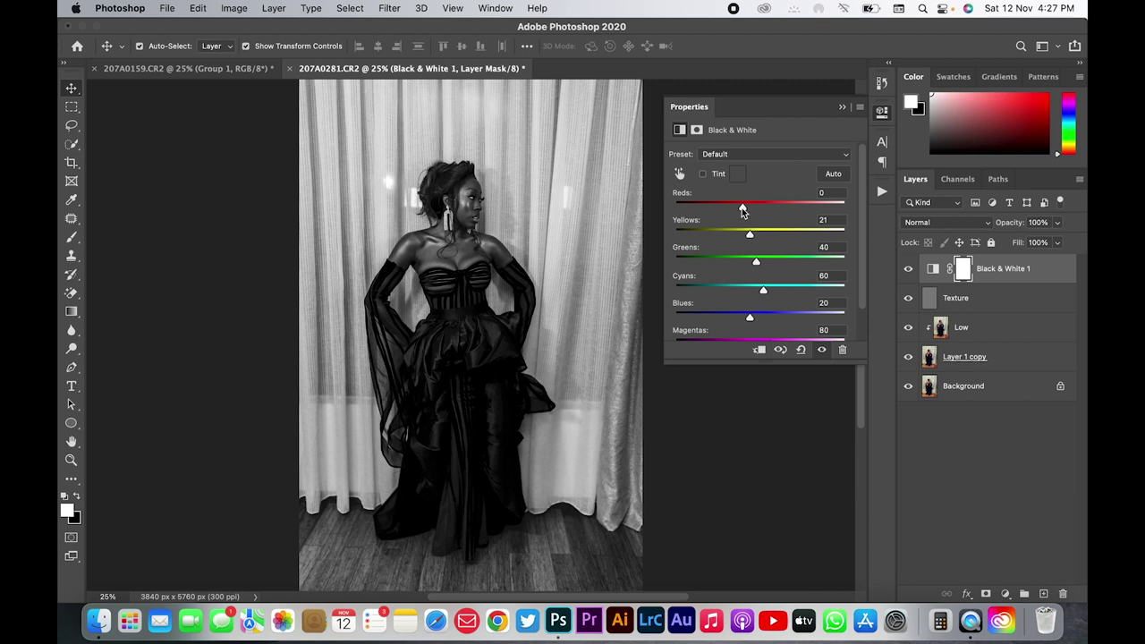
{"action": "left_click_drag", "start_coordinate": [742, 208], "coordinate": [735, 208]}
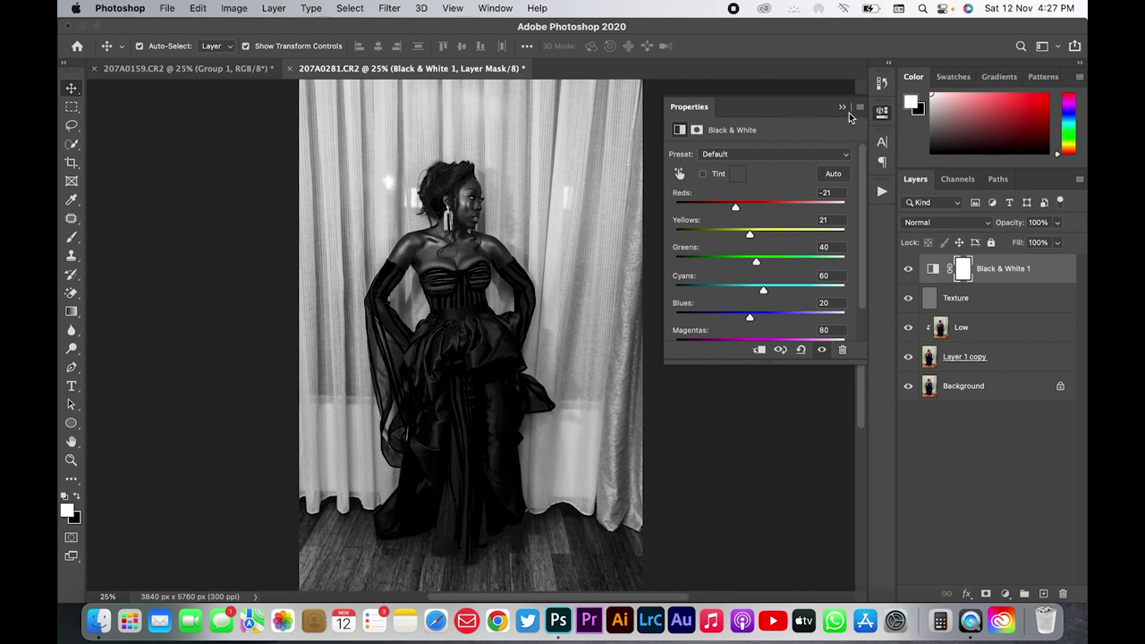
{"action": "left_click", "coordinate": [843, 107]}
Select the Low layer and the Mixer Brush, zoomed to 66.7% on the face and chest
{"action": "left_click", "coordinate": [976, 337]}
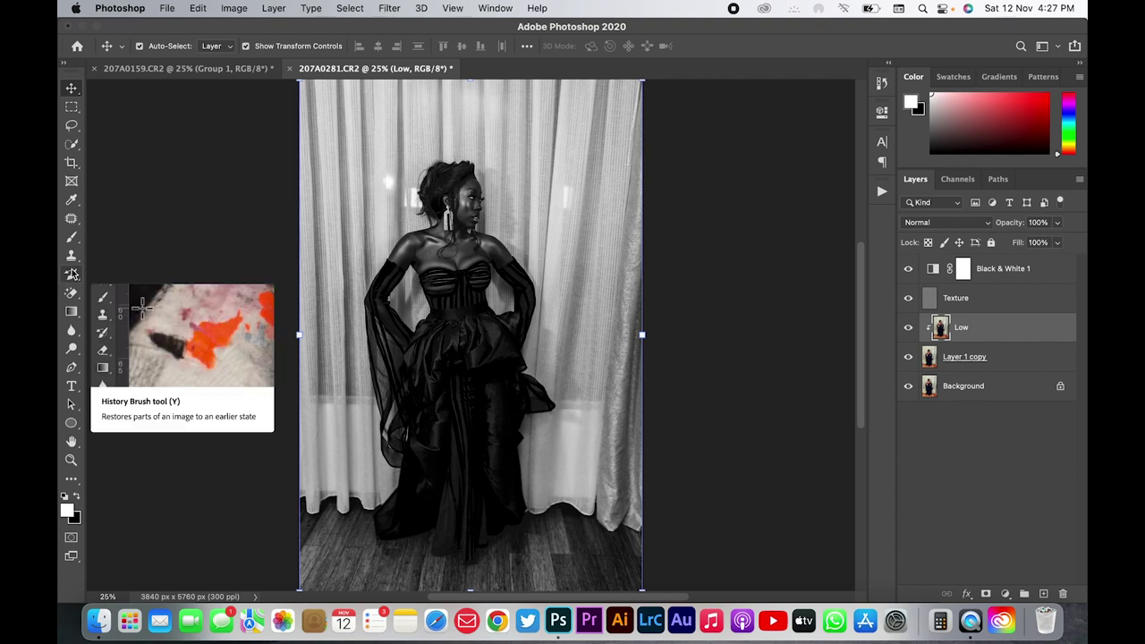
{"action": "left_click", "coordinate": [72, 238]}
{"action": "right_click", "coordinate": [71, 237]}
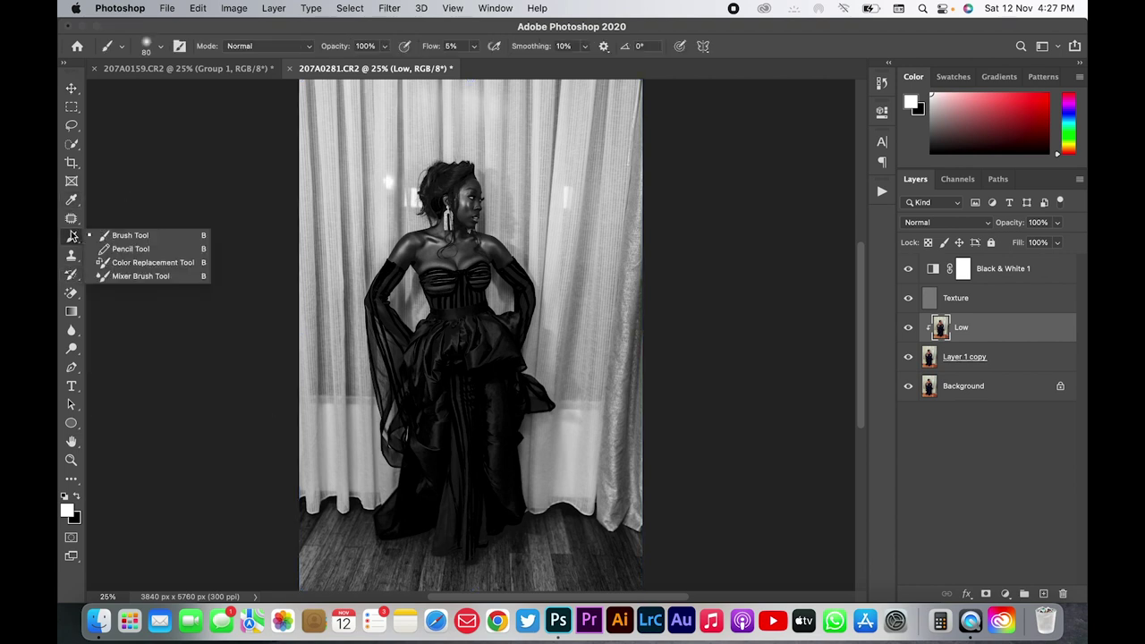
{"action": "left_click", "coordinate": [160, 272]}
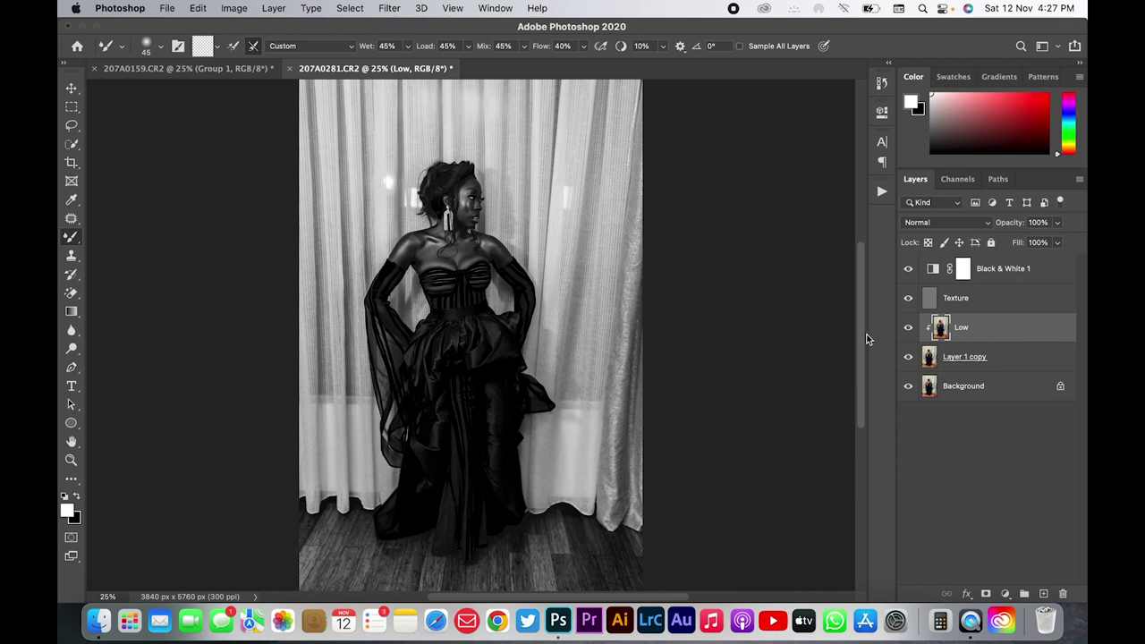
{"action": "scroll", "coordinate": [860, 314], "scroll_direction": "up", "scroll_amount": 3}
{"action": "key", "text": "super+equal"}
{"action": "key", "text": "super+equal"}
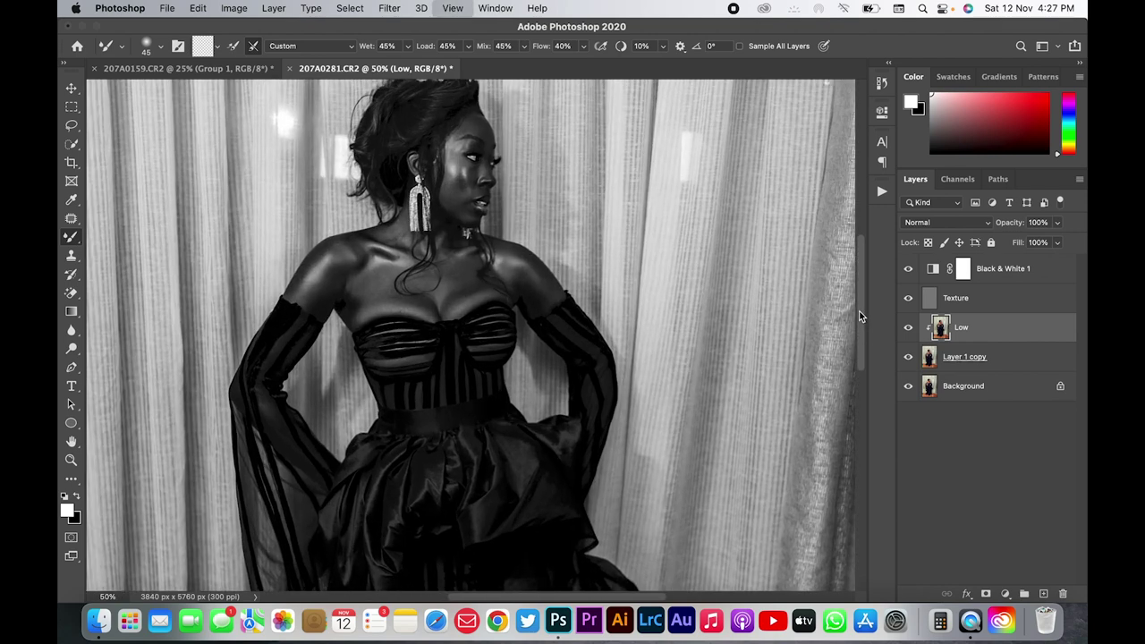
{"action": "key", "text": "super+equal"}
{"action": "left_click_drag", "start_coordinate": [429, 235], "coordinate": [457, 334]}
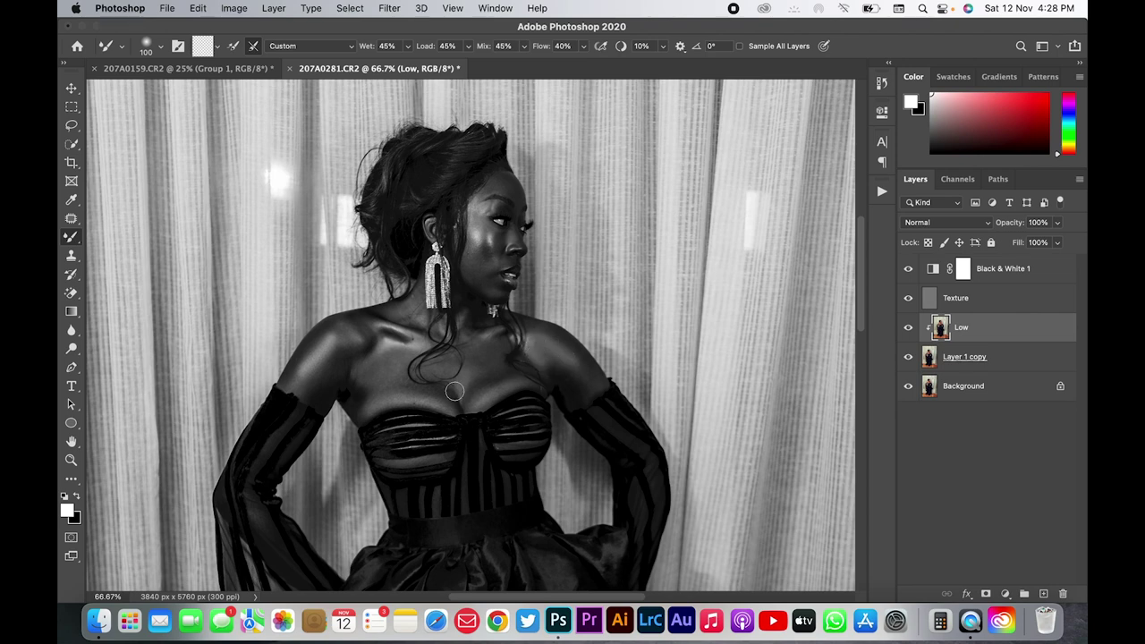
Adjust the Mixer Brush size with the bracket keys, settling at 90 for the shoulder
{"action": "key", "text": "bracketleft"}
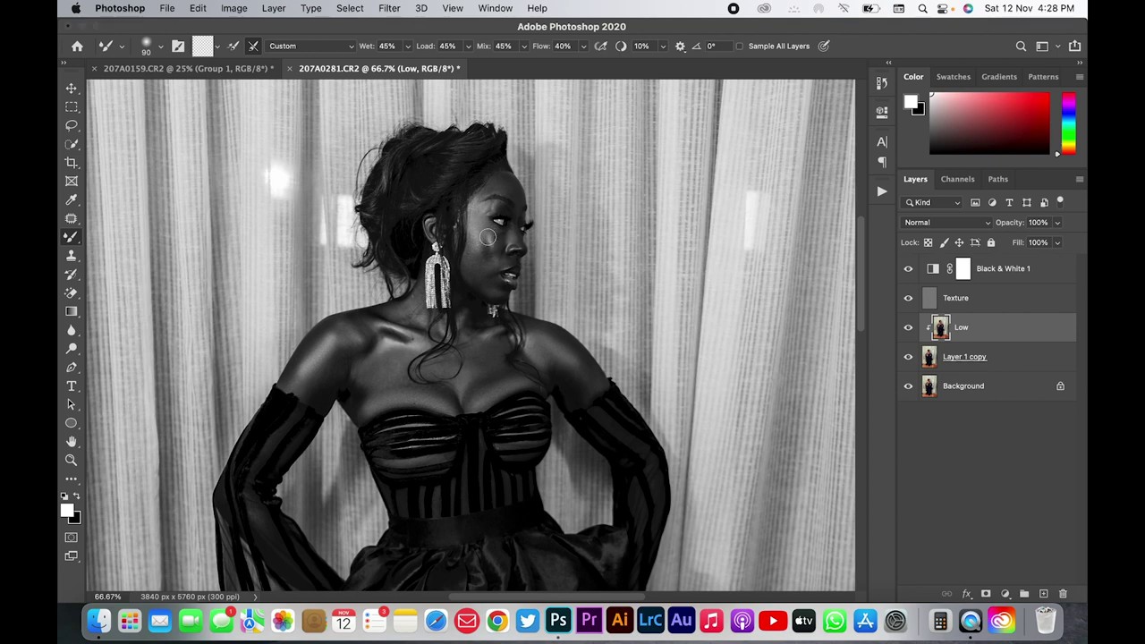
{"action": "key", "text": "bracketright"}
{"action": "key", "text": "bracketleft"}
{"action": "key", "text": "bracketleft"}
{"action": "key", "text": "bracketleft"}
{"action": "key", "text": "bracketleft"}
{"action": "key", "text": "bracketleft"}
{"action": "key", "text": "bracketright"}
{"action": "key", "text": "bracketright"}
{"action": "key", "text": "bracketright"}
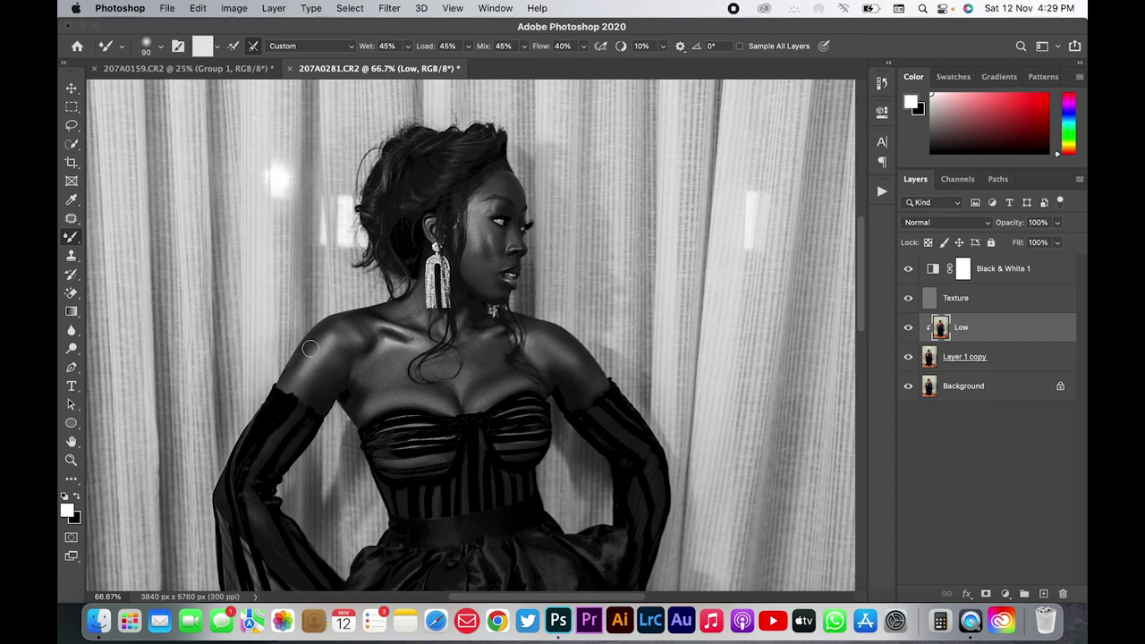
{"action": "key", "text": "bracketright"}
{"action": "key", "text": "bracketright"}
{"action": "key", "text": "bracketright"}
Blend the collarbone highlight with the Mixer Brush, then resize it to 50 for the shoulder
{"action": "mouse_move", "coordinate": [355, 335]}
{"action": "left_mouse_down"}
{"action": "mouse_move", "coordinate": [393, 338]}
{"action": "mouse_move", "coordinate": [407, 358]}
{"action": "mouse_move", "coordinate": [378, 365]}
{"action": "mouse_move", "coordinate": [394, 377]}
{"action": "mouse_move", "coordinate": [348, 364]}
{"action": "mouse_move", "coordinate": [352, 345]}
{"action": "mouse_move", "coordinate": [396, 336]}
{"action": "mouse_move", "coordinate": [400, 391]}
{"action": "mouse_move", "coordinate": [381, 385]}
{"action": "left_mouse_up"}
{"action": "key", "text": "bracketleft"}
{"action": "key", "text": "bracketleft"}
{"action": "key", "text": "bracketleft"}
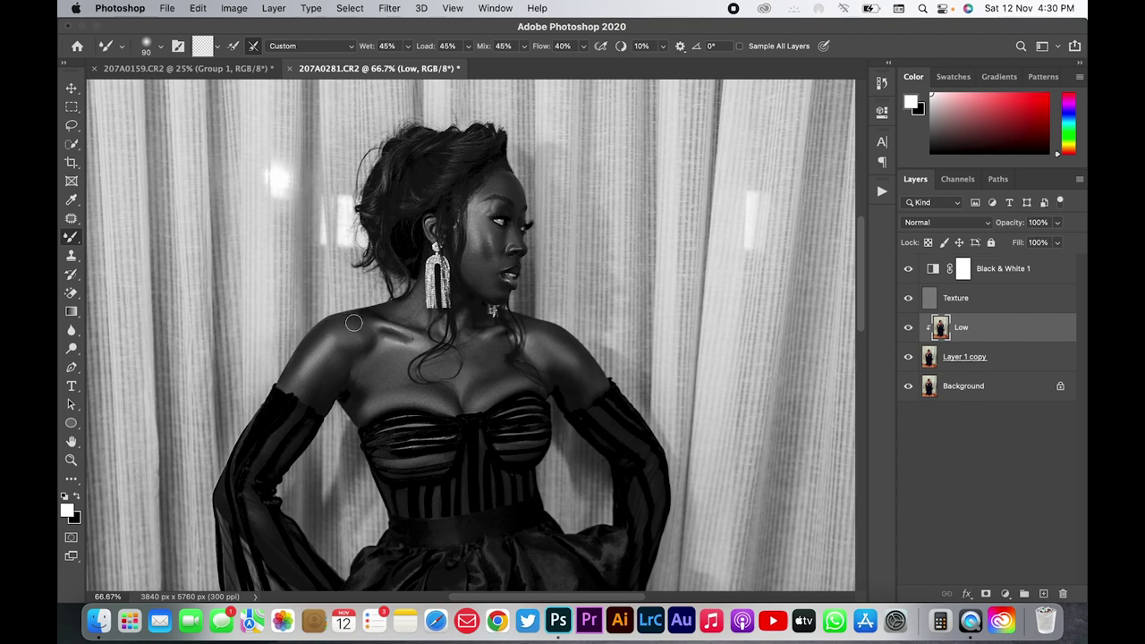
{"action": "key", "text": "bracketright"}
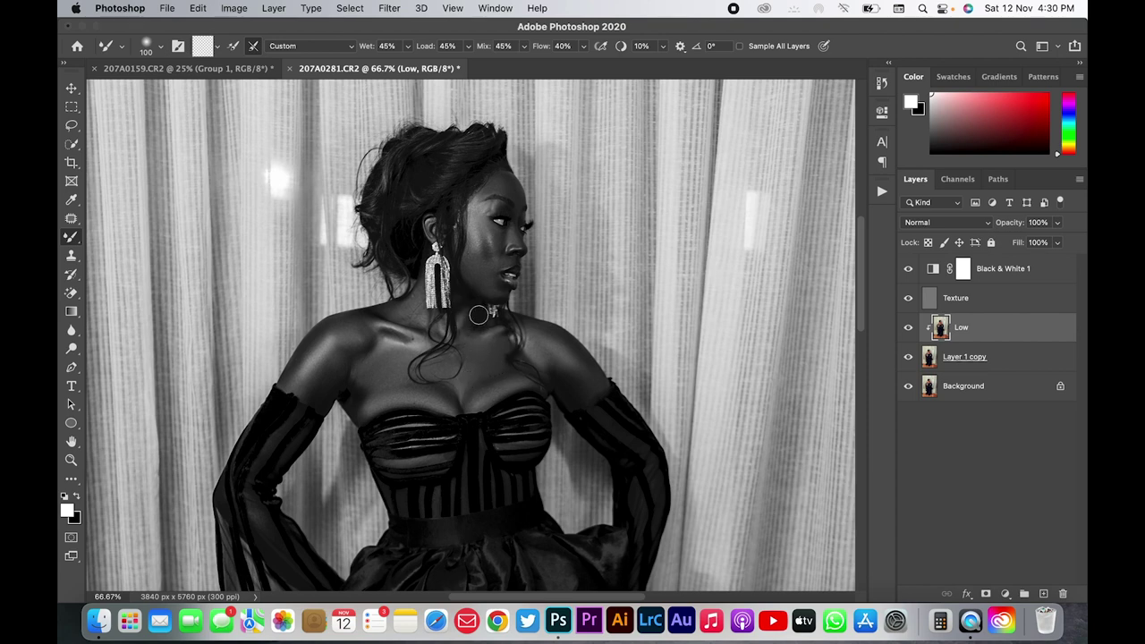
{"action": "key", "text": "bracketleft"}
{"action": "key", "text": "bracketleft"}
{"action": "key", "text": "bracketleft"}
Hide the Black & White 1 layer and toggle the Low layer off and on to compare
{"action": "left_click", "coordinate": [910, 271]}
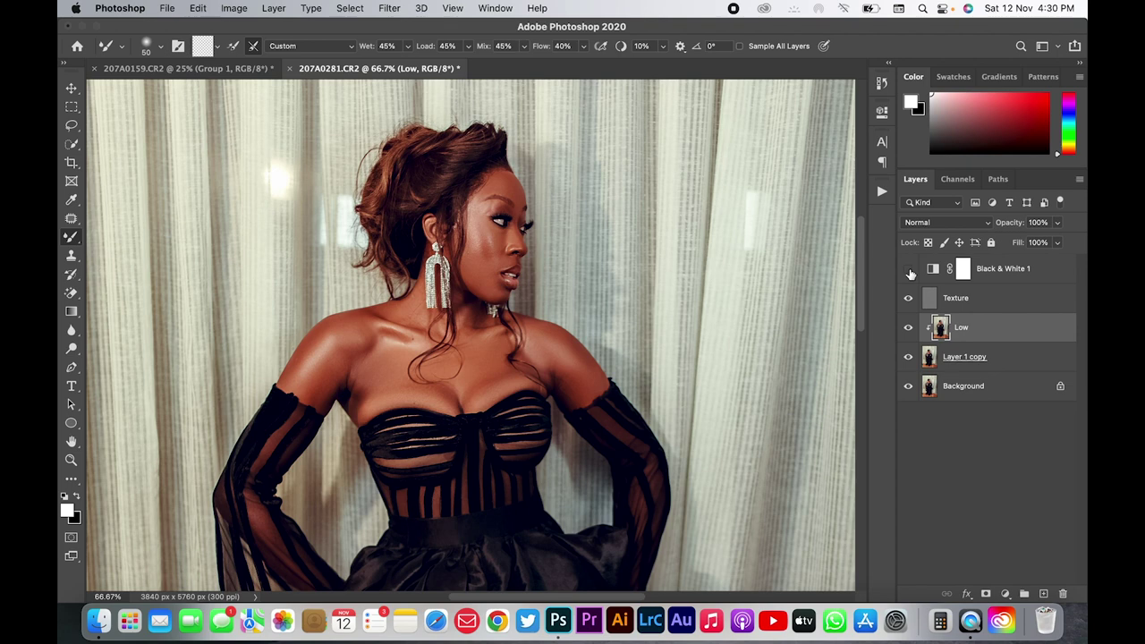
{"action": "left_click", "coordinate": [908, 327]}
{"action": "left_click", "coordinate": [908, 329]}
Select the Texture layer at 100% zoom and set Clone Stamp to size 15, Aligned, Current Layer
{"action": "left_click", "coordinate": [965, 303]}
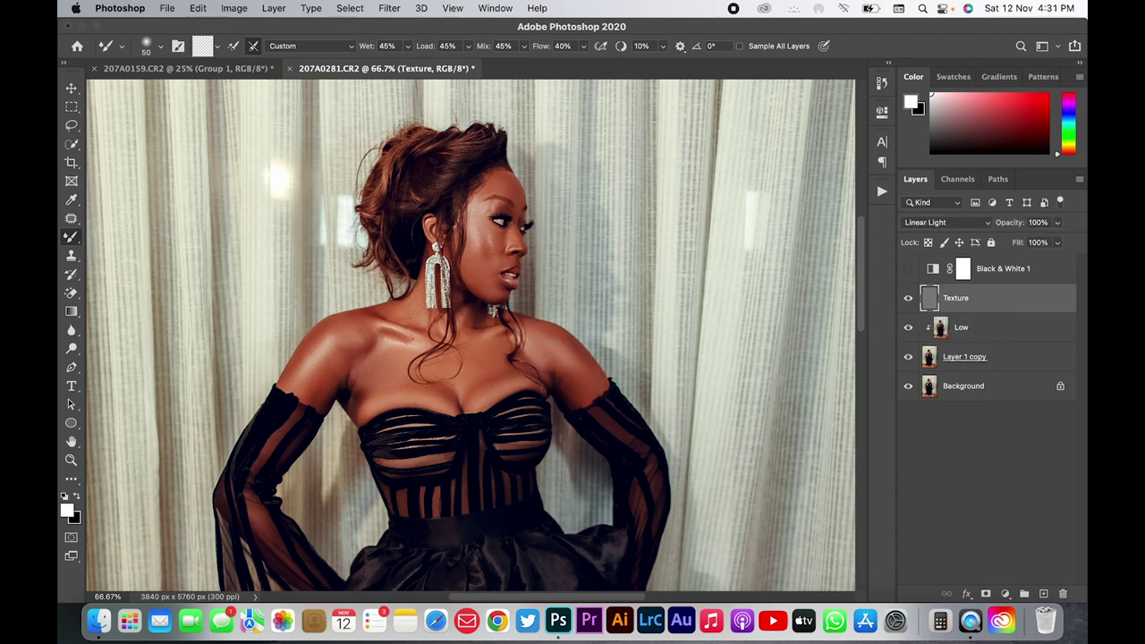
{"action": "key", "text": "super+plus"}
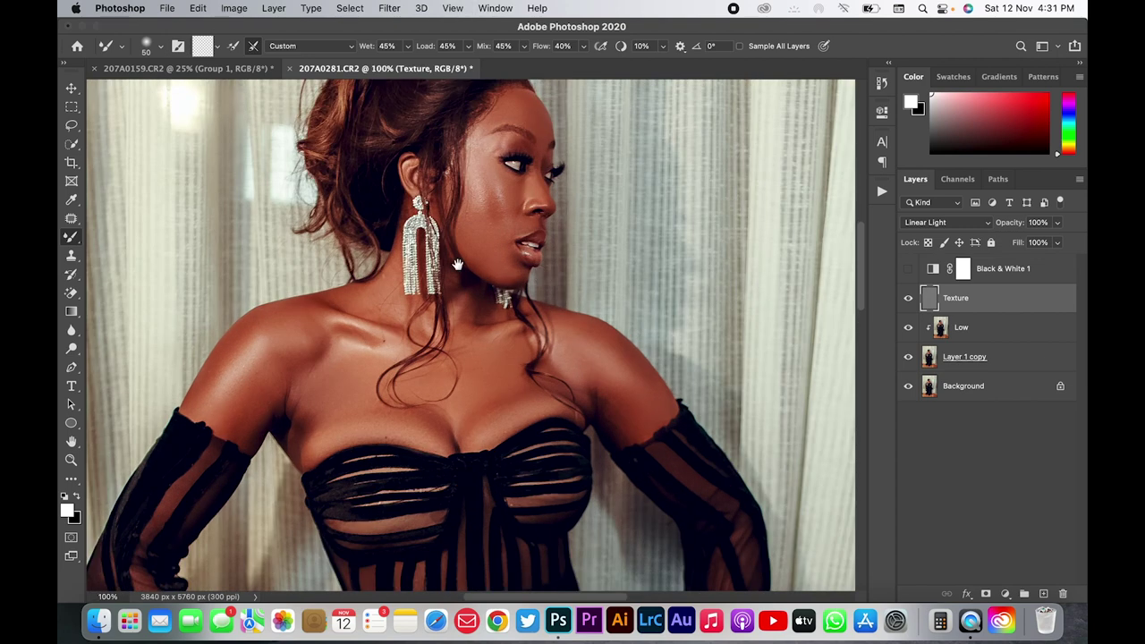
{"action": "mouse_move", "coordinate": [437, 227]}
{"action": "left_mouse_down"}
{"action": "mouse_move", "coordinate": [463, 277]}
{"action": "mouse_move", "coordinate": [468, 243]}
{"action": "left_mouse_up"}
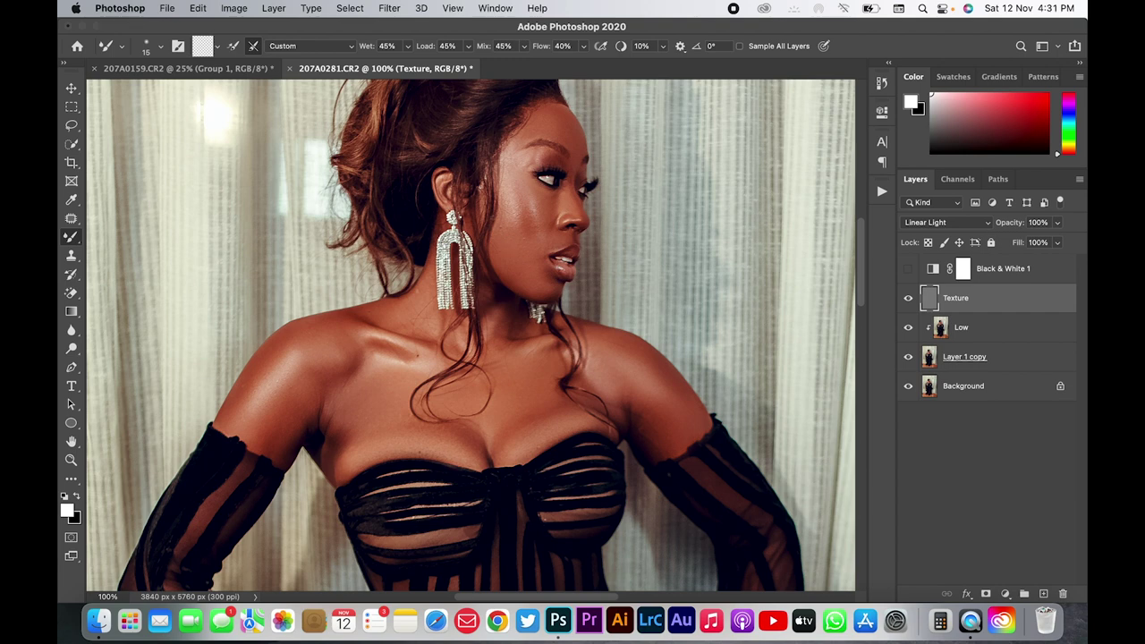
{"action": "key", "text": "s"}
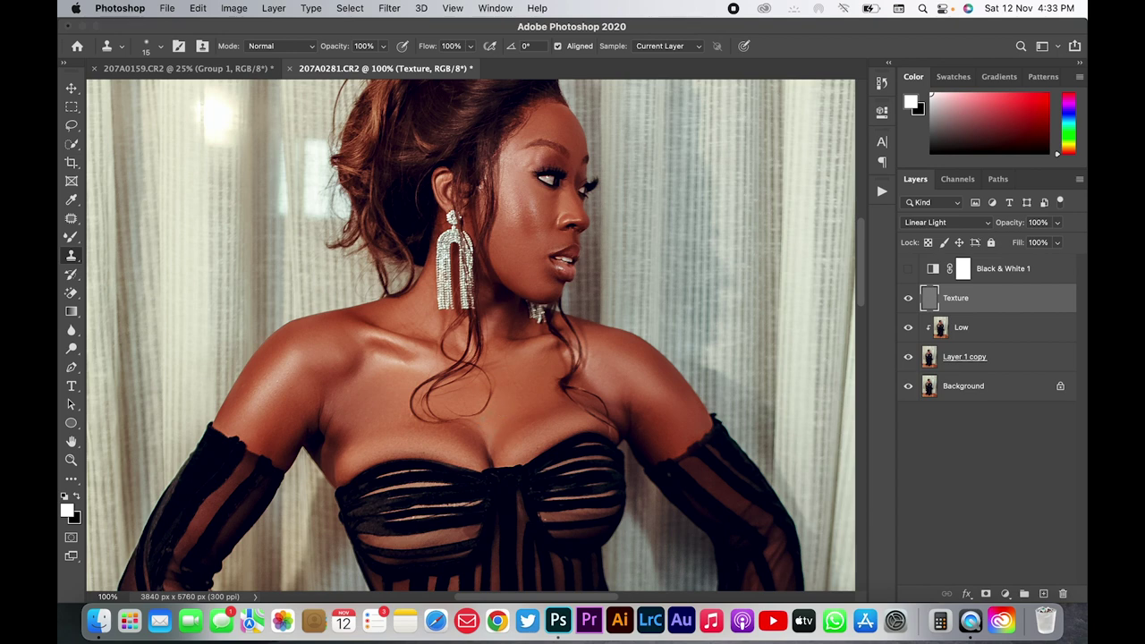
{"action": "left_click", "coordinate": [506, 419], "text": "alt"}
Zoom out to 25% to fit the whole portrait, with the Move tool active
{"action": "key", "text": "super+minus"}
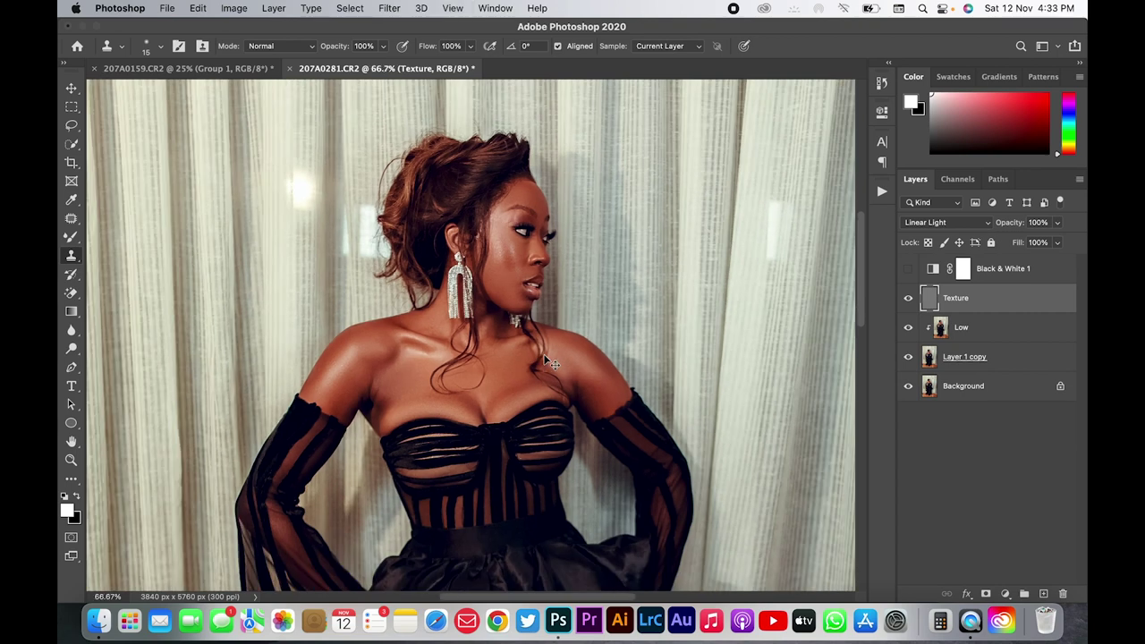
{"action": "key", "text": "super+minus"}
{"action": "key", "text": "super+minus"}
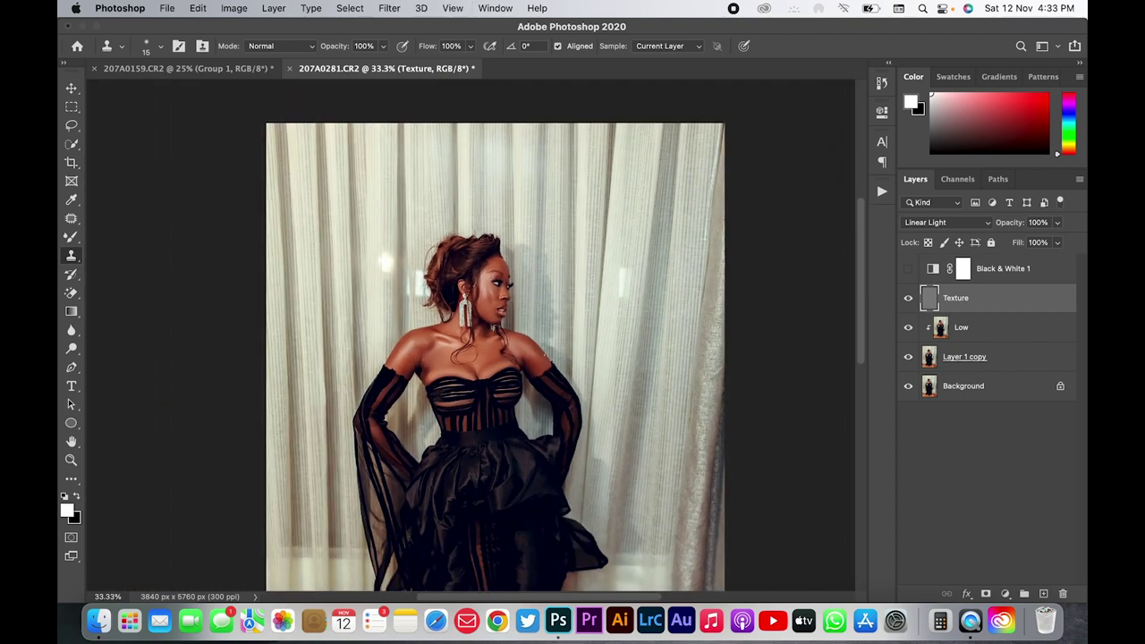
{"action": "left_click_drag", "start_coordinate": [518, 429], "coordinate": [518, 370]}
{"action": "key", "text": "super+minus"}
{"action": "mouse_move", "coordinate": [429, 365]}
{"action": "left_mouse_down"}
{"action": "mouse_move", "coordinate": [433, 355]}
{"action": "mouse_move", "coordinate": [475, 371]}
{"action": "left_mouse_up"}
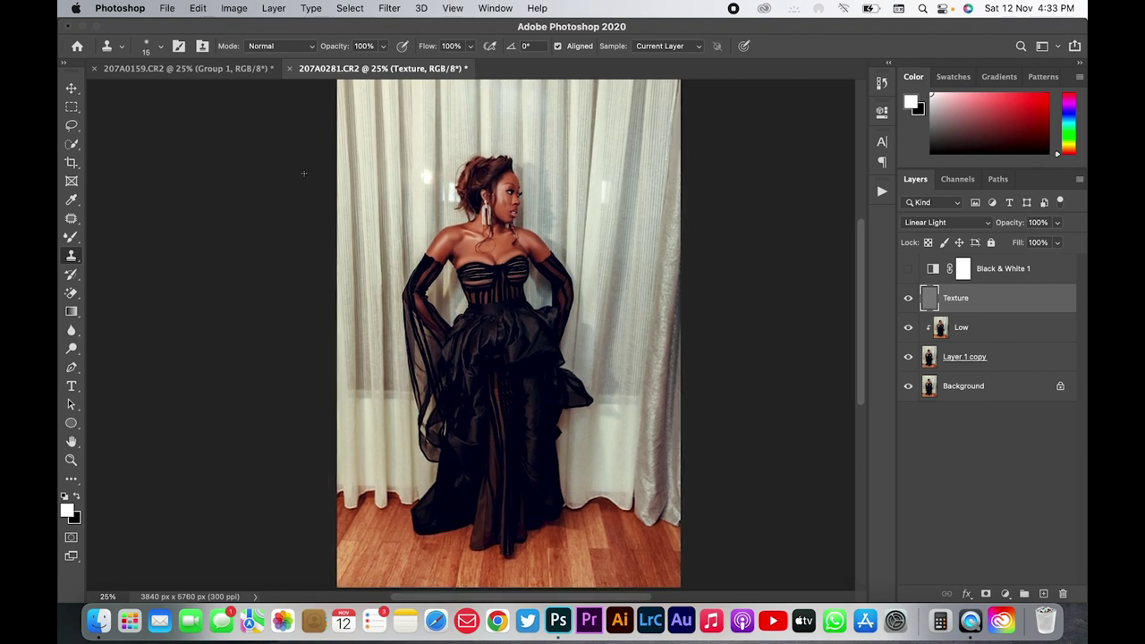
{"action": "left_click", "coordinate": [71, 87]}
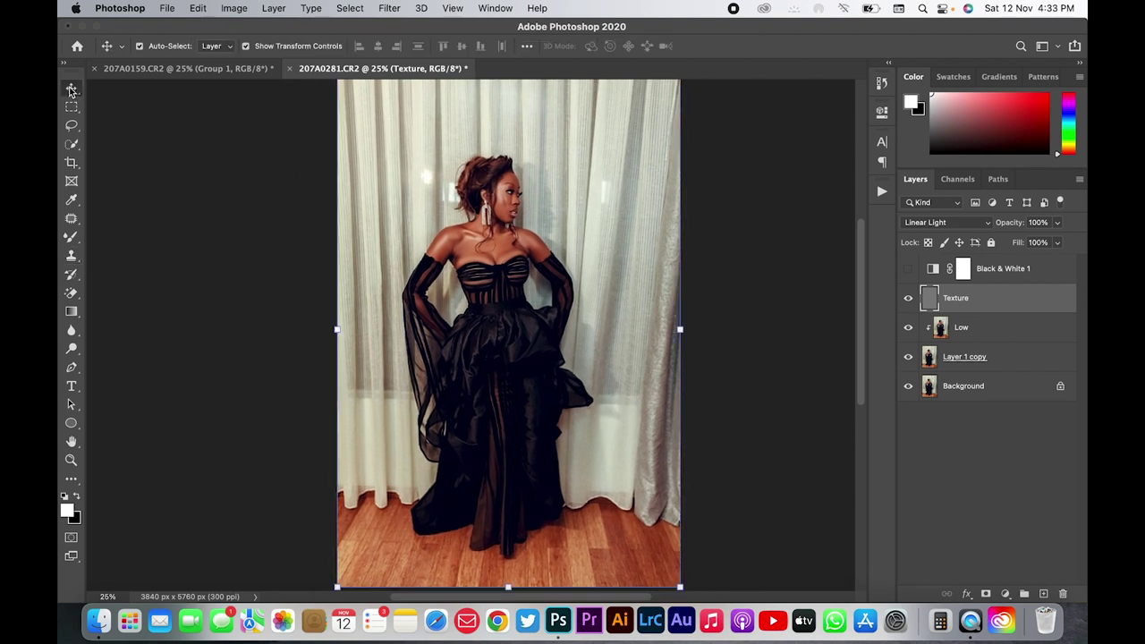
Group Texture, Low and Layer 1 copy into Group 1 and compare it on and off
{"action": "left_click", "coordinate": [1000, 368], "text": "shift"}
{"action": "key", "text": "super+g"}
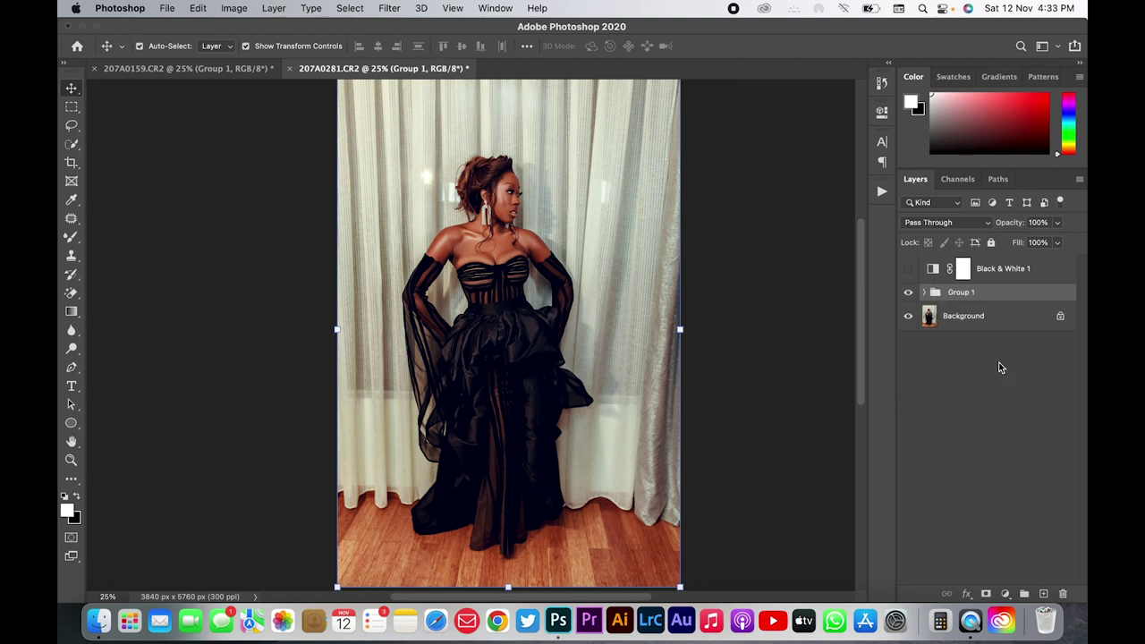
{"action": "left_click", "coordinate": [910, 297]}
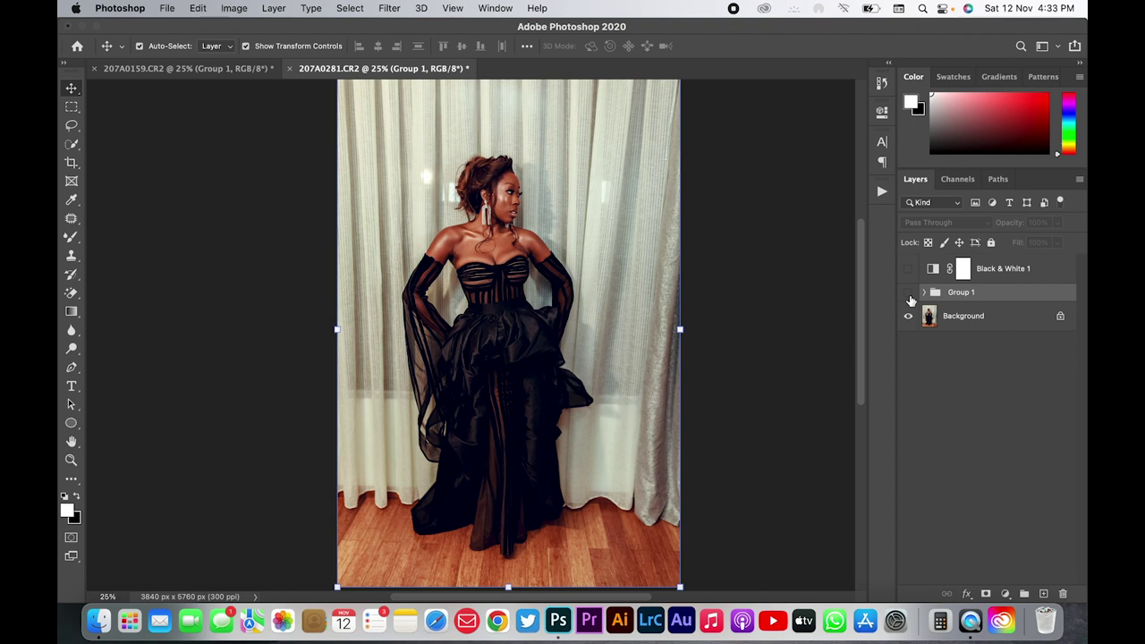
{"action": "left_click", "coordinate": [909, 295]}
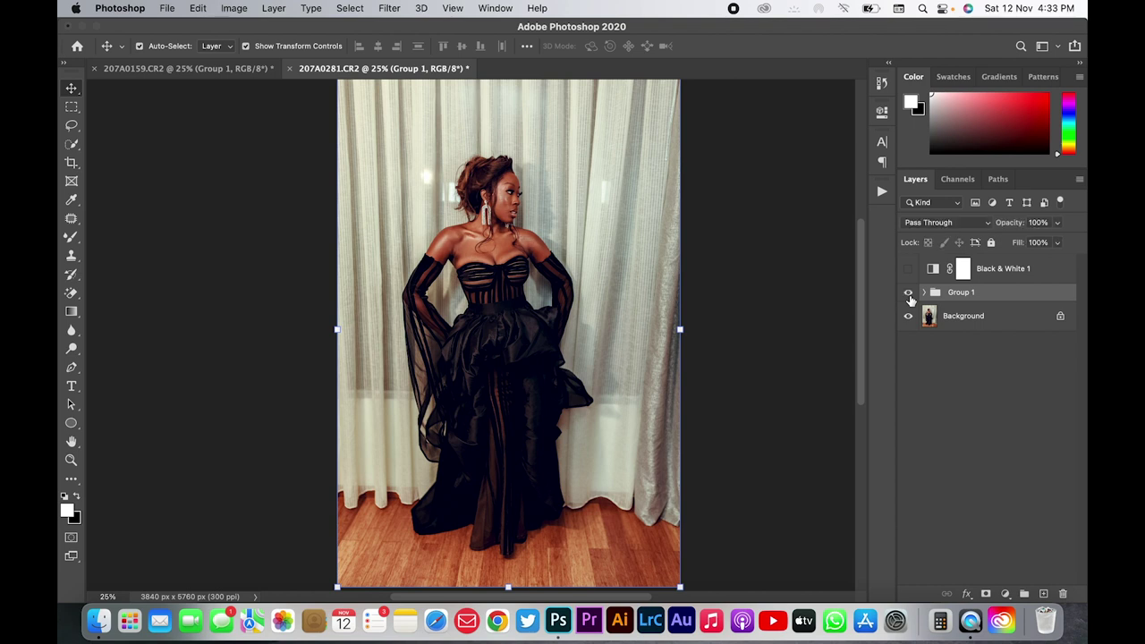
{"action": "left_click", "coordinate": [910, 296]}
{"action": "left_click", "coordinate": [910, 296]}
Set the Low layer's opacity to 80% inside Group 1 and compare the group on and off
{"action": "left_click", "coordinate": [924, 293]}
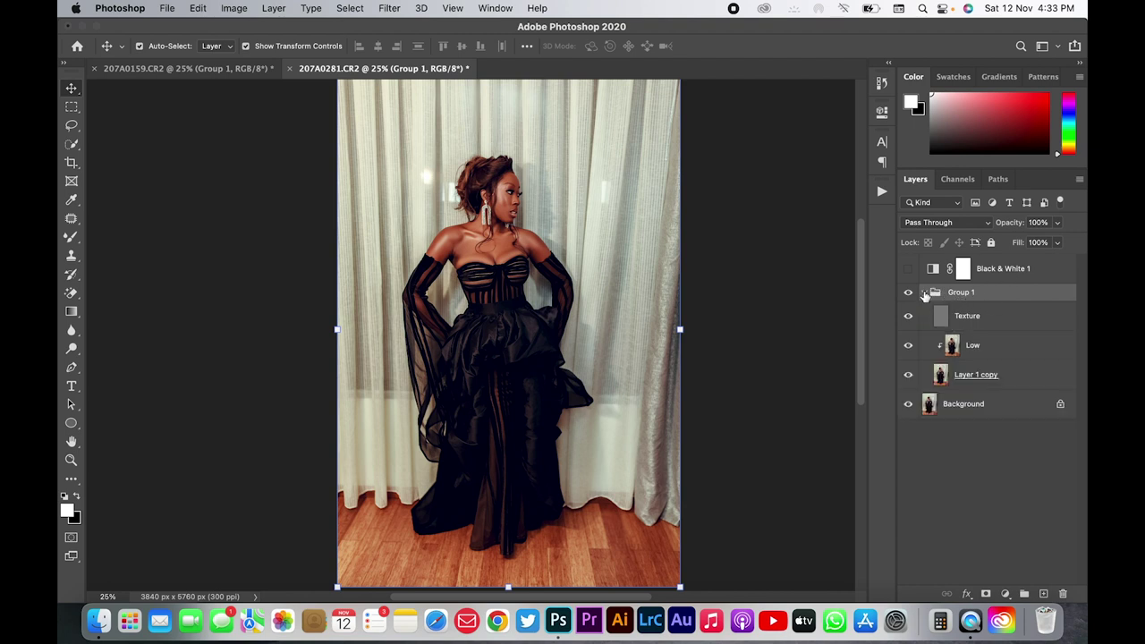
{"action": "left_click", "coordinate": [983, 356]}
{"action": "left_click", "coordinate": [1038, 222]}
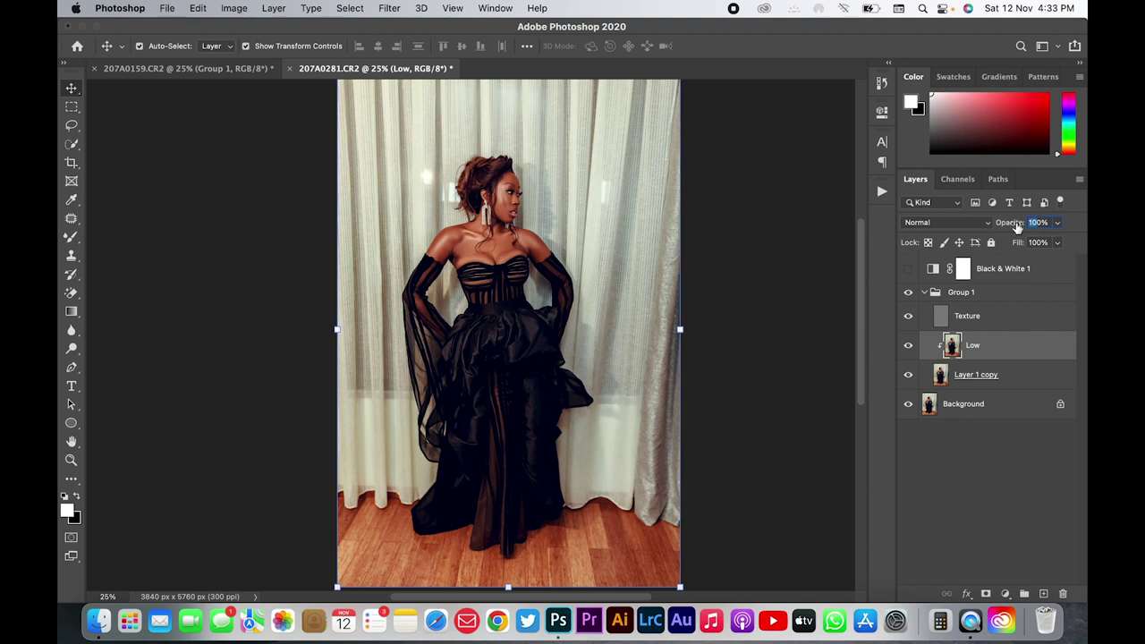
{"action": "type", "text": "80"}
{"action": "left_click", "coordinate": [924, 293]}
{"action": "left_click", "coordinate": [909, 294]}
{"action": "left_click", "coordinate": [909, 295]}
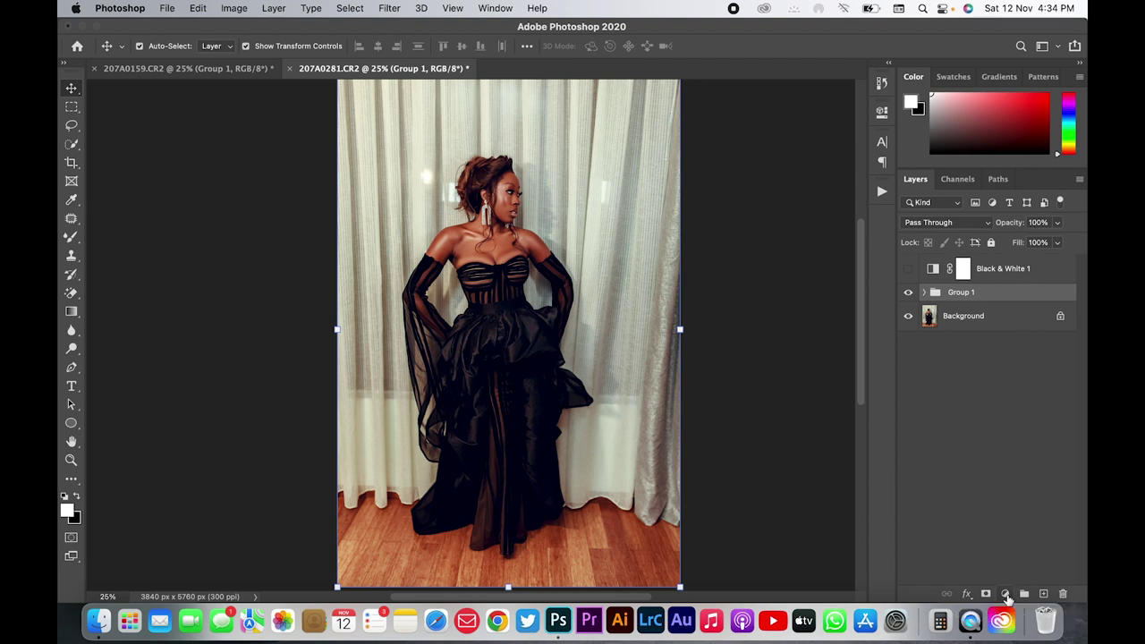
Add a darkening Curves layer and a duplicate with a brightening curve
{"action": "left_click", "coordinate": [1006, 597]}
{"action": "left_click", "coordinate": [1004, 354]}
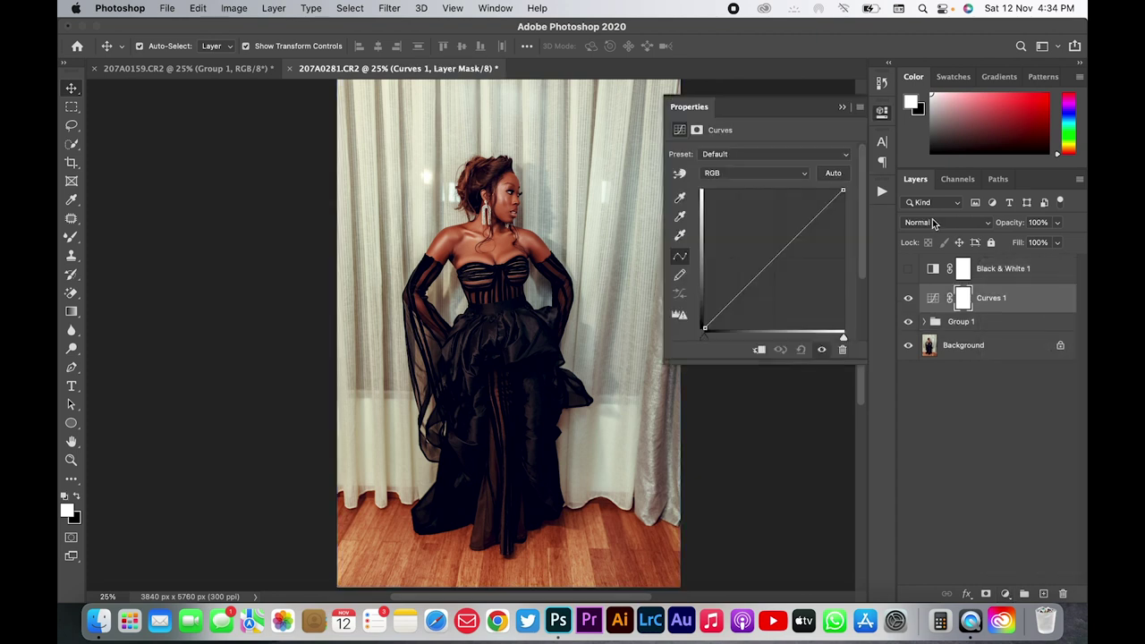
{"action": "left_click", "coordinate": [772, 259]}
{"action": "left_click_drag", "start_coordinate": [771, 259], "coordinate": [773, 266]}
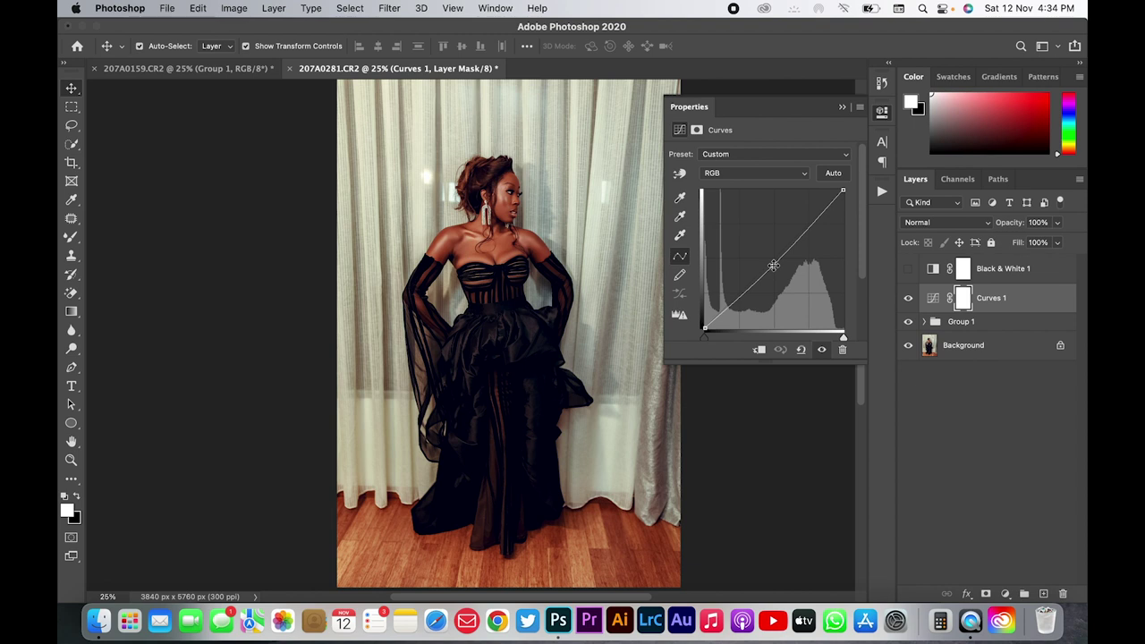
{"action": "key", "text": "ctrl+j"}
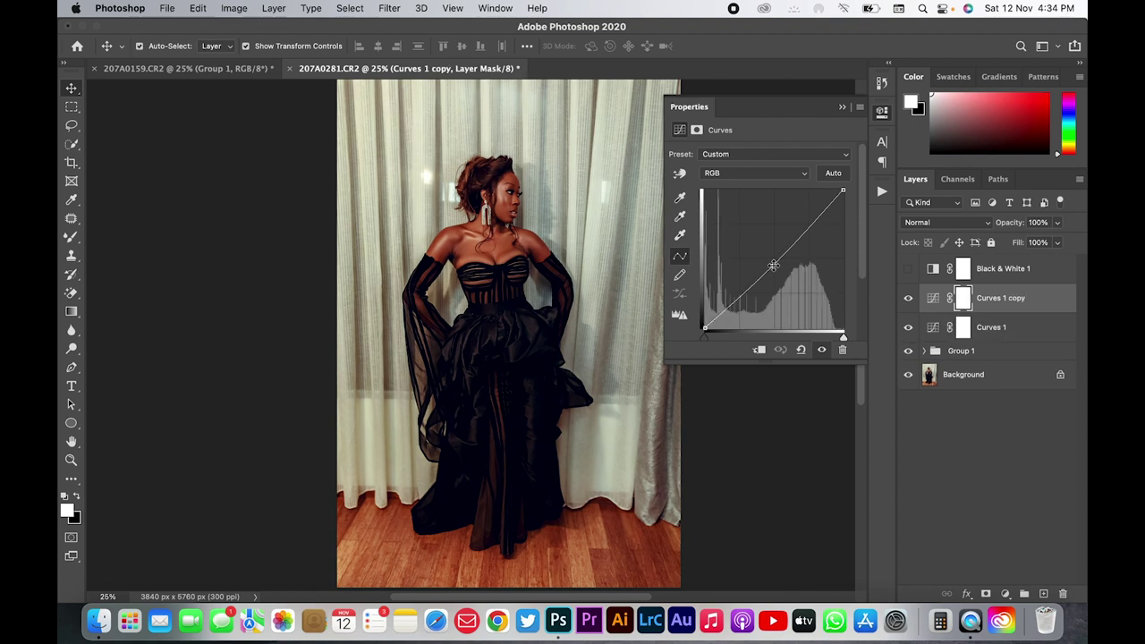
{"action": "left_click_drag", "start_coordinate": [773, 266], "coordinate": [767, 257]}
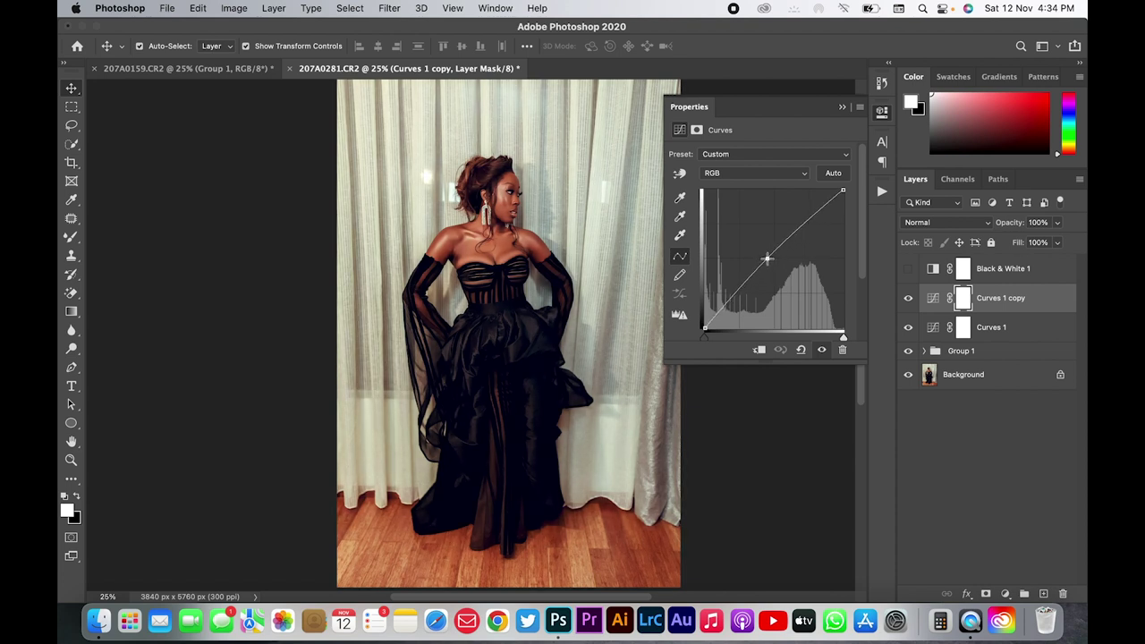
Rename the two Curves layers 'Dodge' and 'Burn'
{"action": "double_click", "coordinate": [1000, 297]}
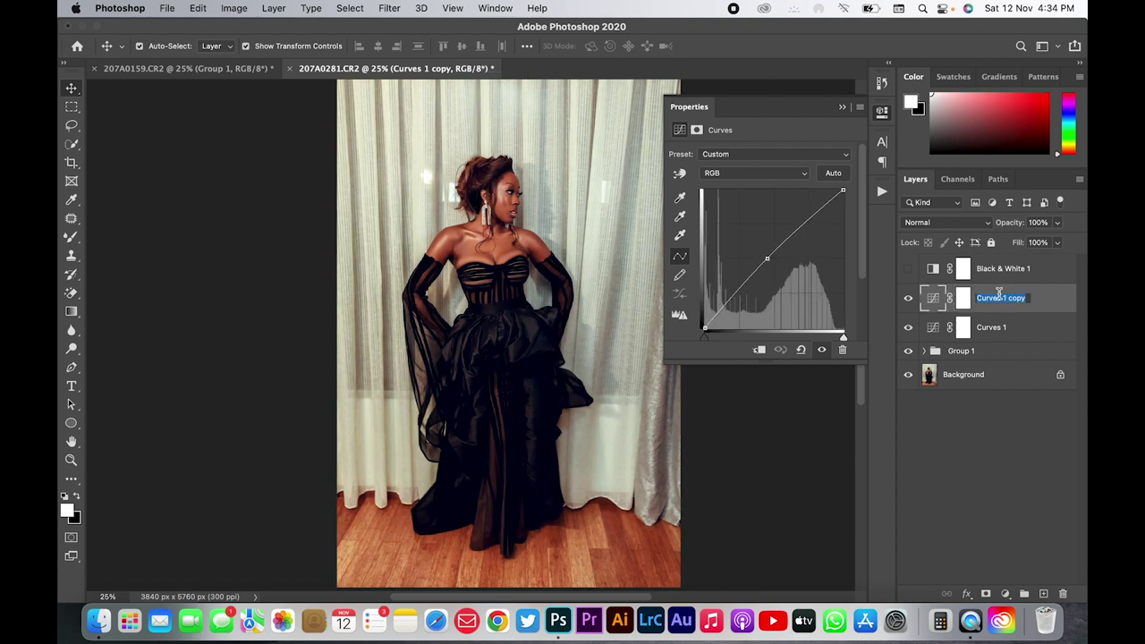
{"action": "type", "text": "Dodge"}
{"action": "key", "text": "Tab"}
{"action": "type", "text": "B"}
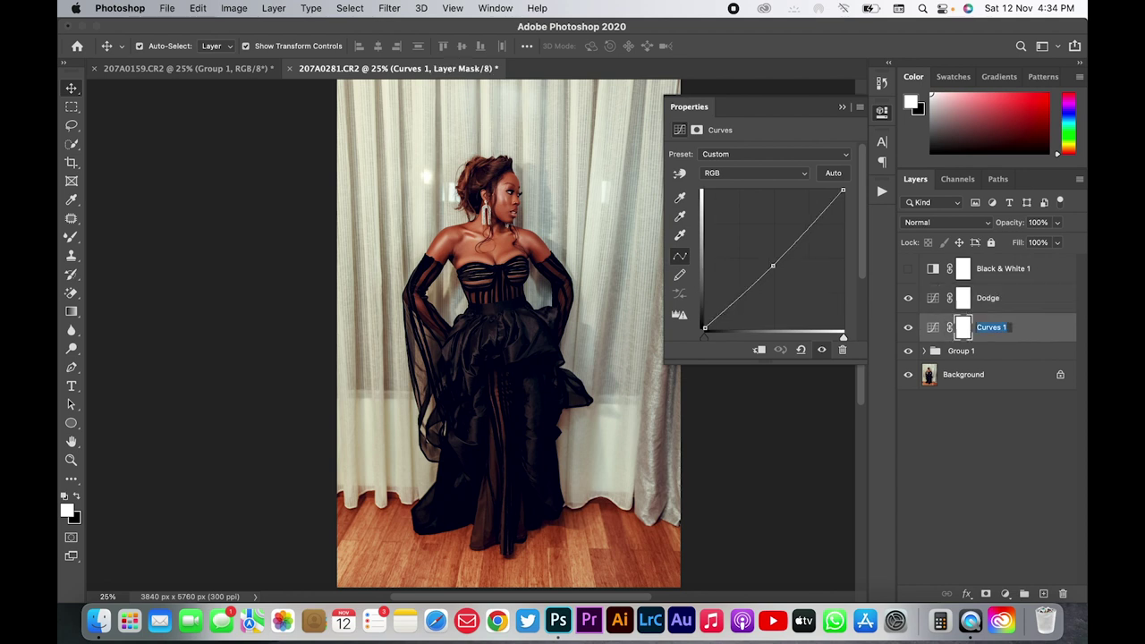
{"action": "type", "text": "run"}
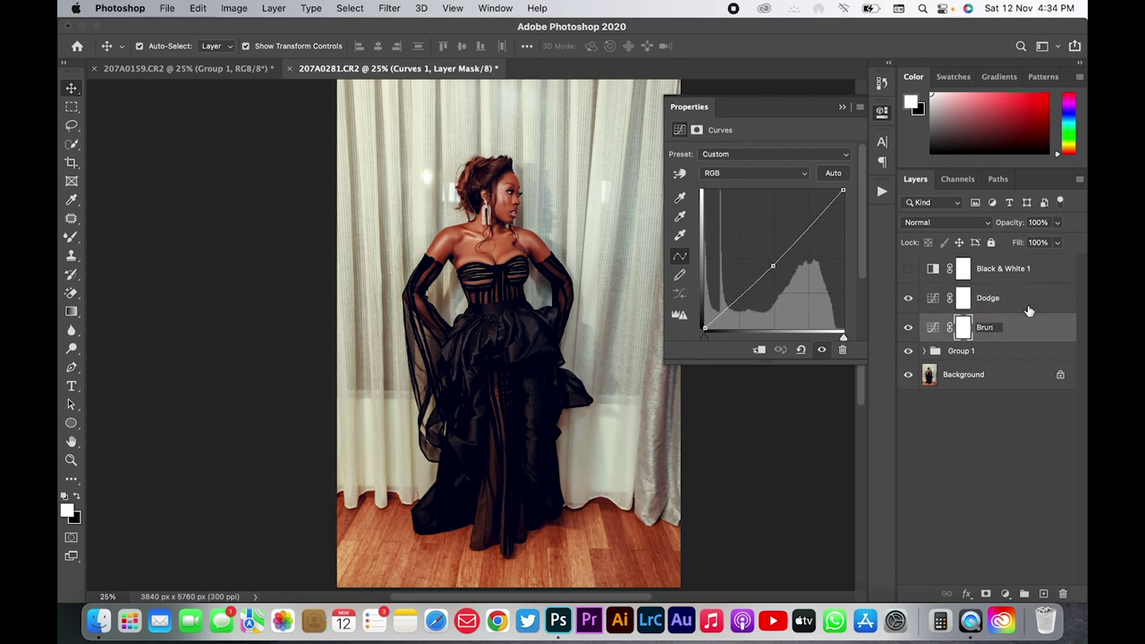
{"action": "key", "text": "BackSpace"}
{"action": "key", "text": "BackSpace"}
{"action": "type", "text": "urn"}
{"action": "key", "text": "Return"}
Invert both the Dodge and Burn masks to black, then reselect Dodge
{"action": "left_click", "coordinate": [991, 304]}
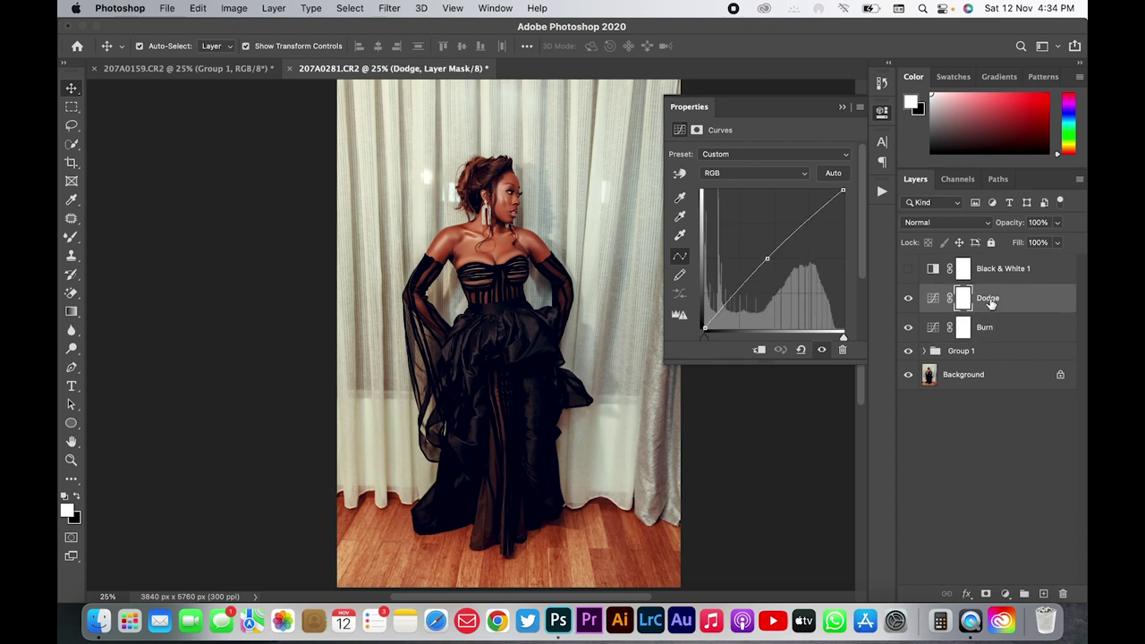
{"action": "key", "text": "ctrl+i"}
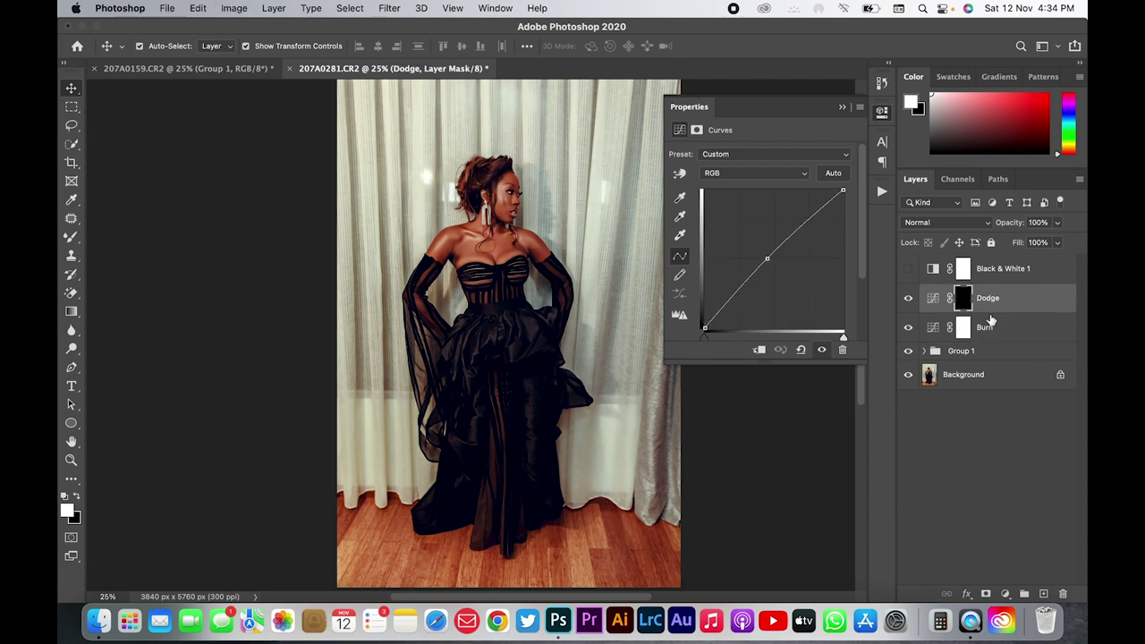
{"action": "left_click", "coordinate": [989, 327]}
{"action": "key", "text": "ctrl+i"}
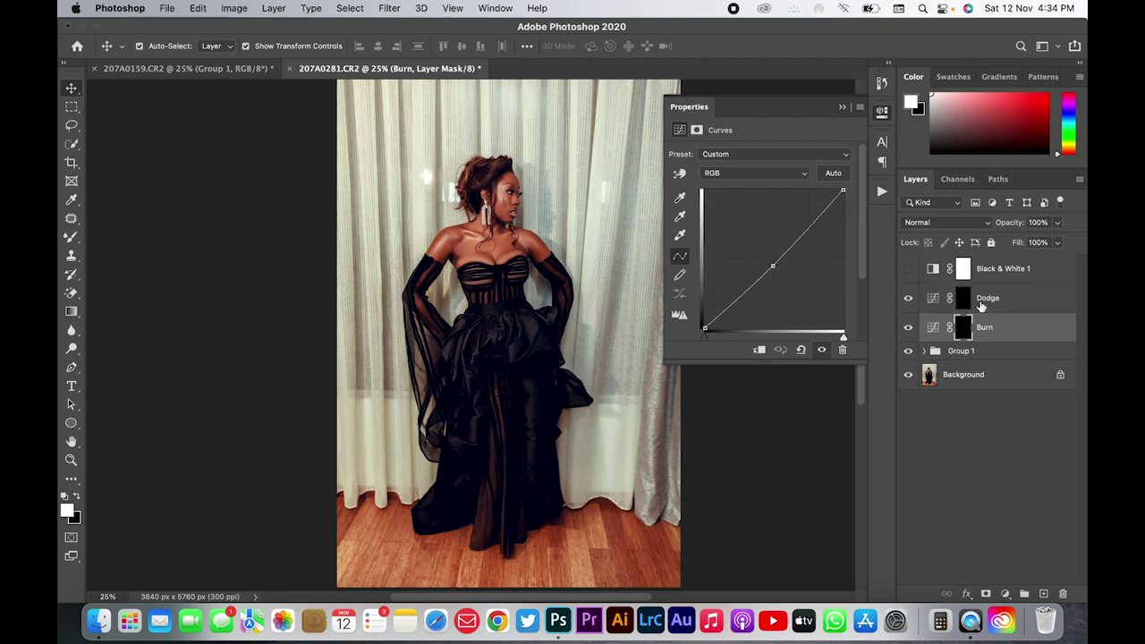
{"action": "left_click", "coordinate": [981, 308]}
{"action": "key", "text": "b"}
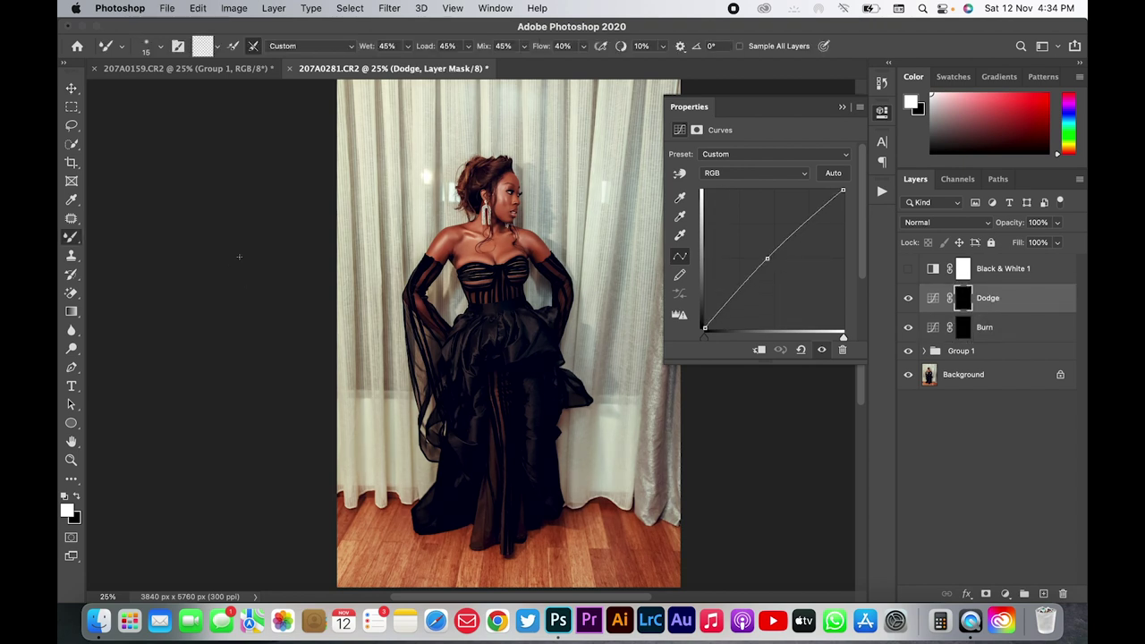
Switch to the standard Brush Tool with Flow set to 5%
{"action": "right_click", "coordinate": [72, 245]}
{"action": "left_click", "coordinate": [125, 235]}
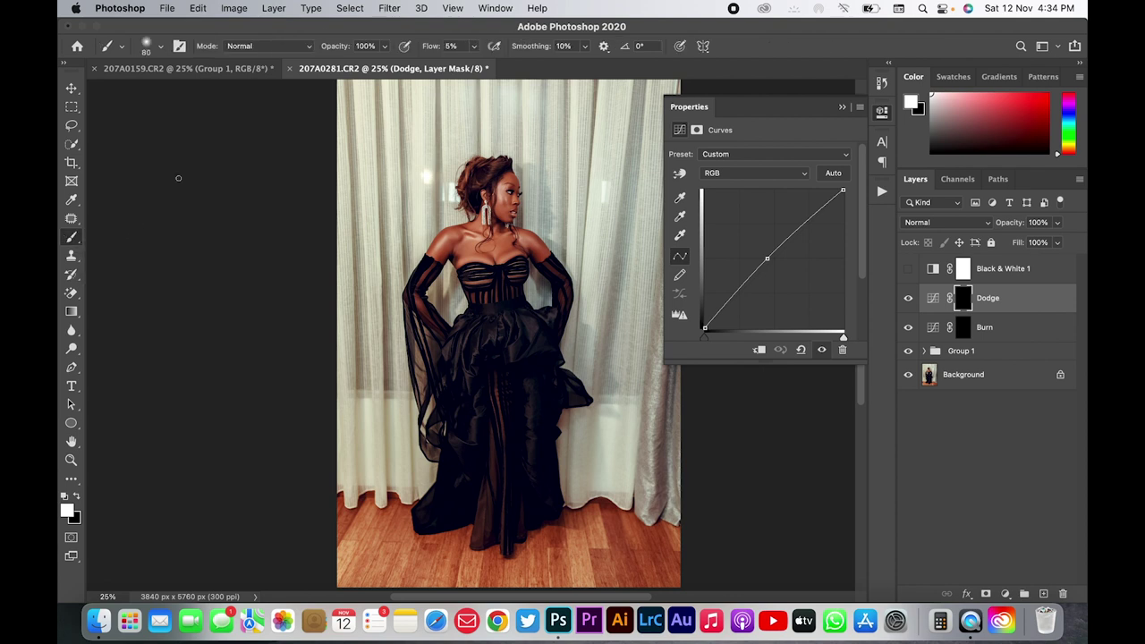
{"action": "left_click", "coordinate": [451, 47]}
{"action": "key", "text": "Return"}
{"action": "left_click", "coordinate": [842, 108]}
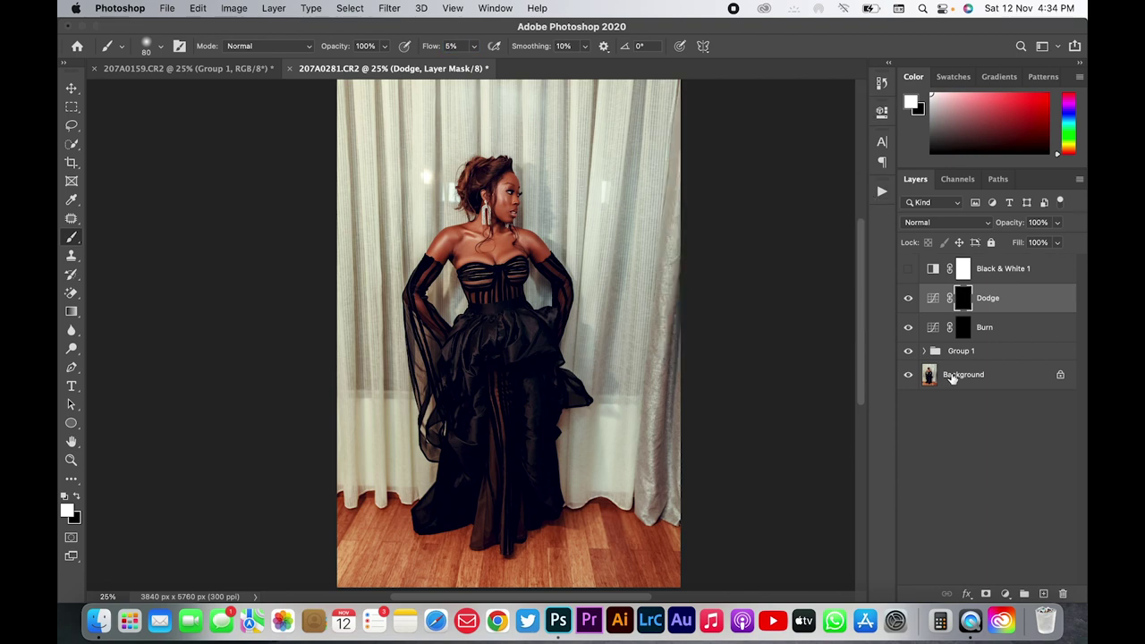
Zoom to 66.7% on the head and shoulders and turn on the Black & White layer
{"action": "key", "text": "super+plus"}
{"action": "key", "text": "super+plus"}
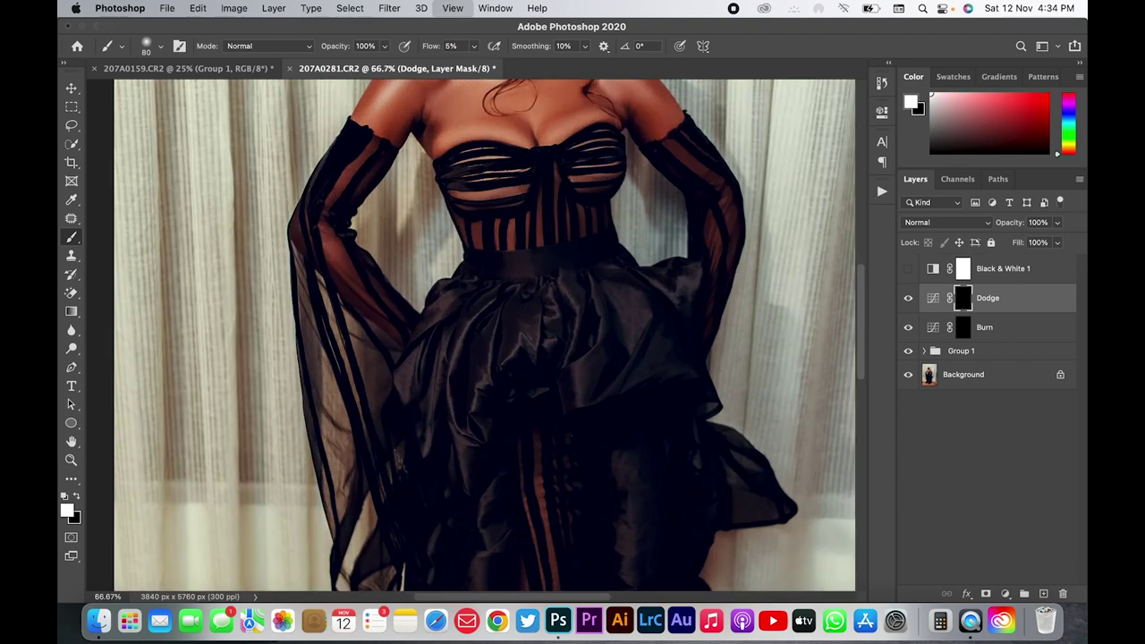
{"action": "key", "text": "super+plus"}
{"action": "left_click_drag", "start_coordinate": [539, 166], "coordinate": [531, 427]}
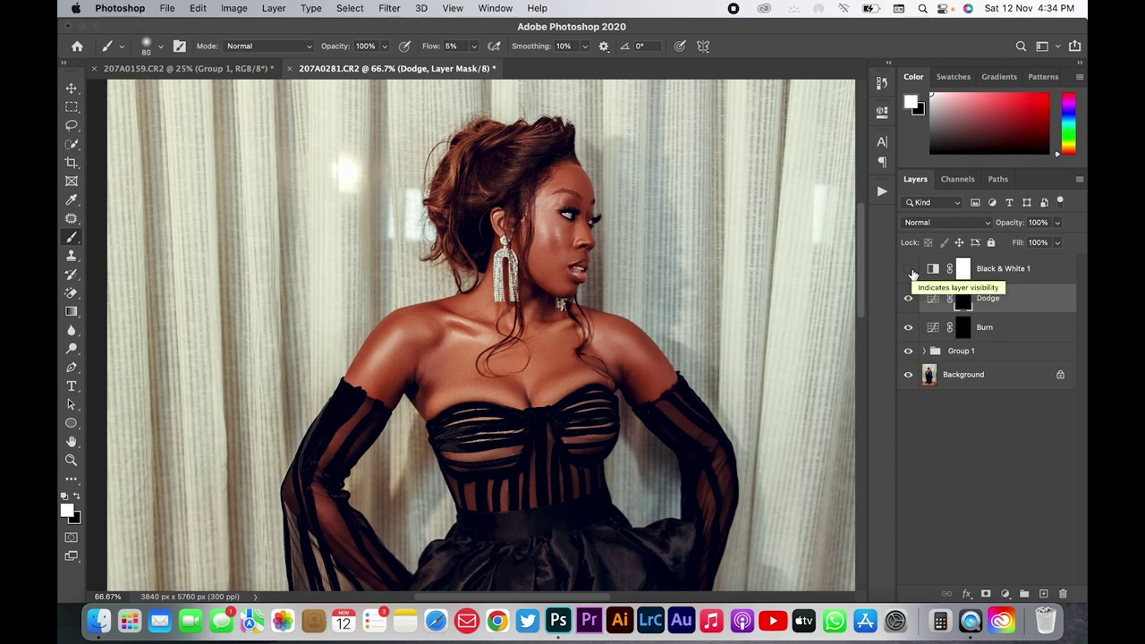
{"action": "left_click", "coordinate": [909, 270]}
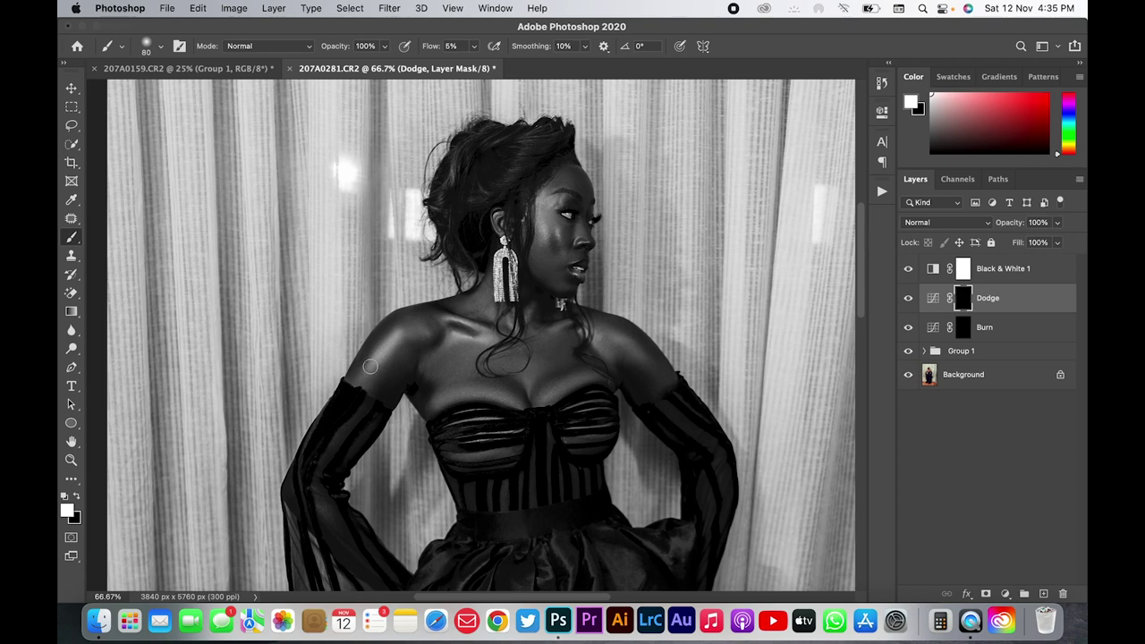
Paint dodge strokes on the face in the Dodge mask, resizing the brush to 60
{"action": "key", "text": "bracketleft"}
{"action": "key", "text": "bracketleft"}
{"action": "key", "text": "bracketright"}
{"action": "key", "text": "bracketright"}
{"action": "key", "text": "bracketright"}
{"action": "key", "text": "bracketright"}
Paint burn strokes on the Burn mask around neck and shoulders, ending at brush size 45
{"action": "left_click", "coordinate": [965, 331]}
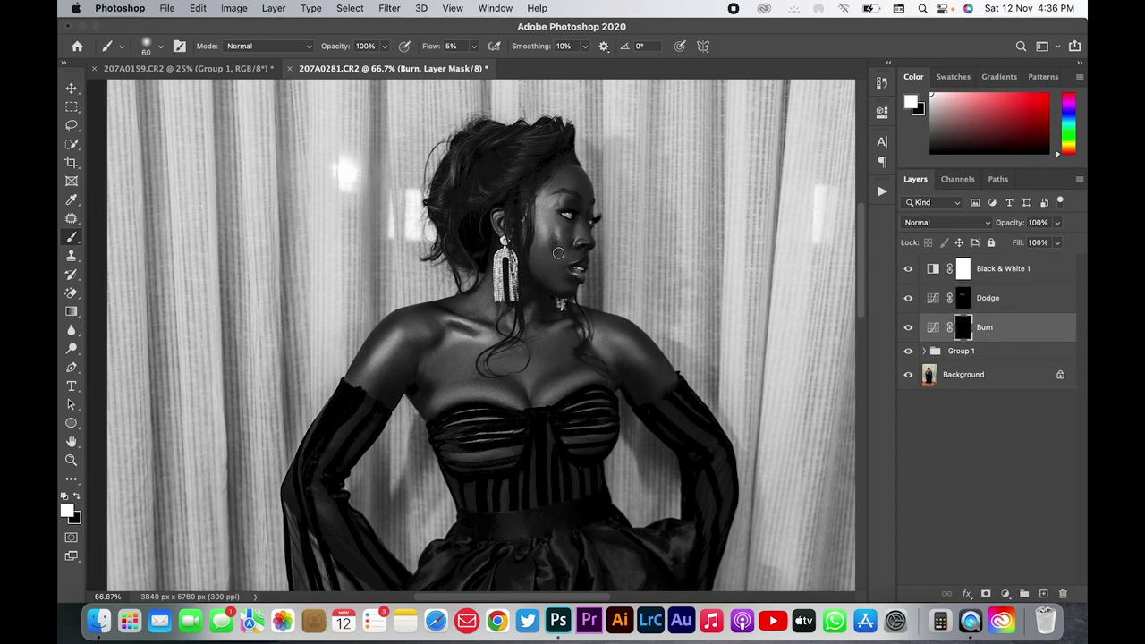
{"action": "key", "text": "bracketright"}
{"action": "key", "text": "bracketright"}
{"action": "key", "text": "bracketright"}
{"action": "key", "text": "bracketleft"}
{"action": "key", "text": "bracketleft"}
{"action": "key", "text": "bracketleft"}
{"action": "key", "text": "bracketleft"}
{"action": "key", "text": "bracketright"}
{"action": "key", "text": "bracketright"}
{"action": "key", "text": "bracketright"}
{"action": "key", "text": "bracketright"}
{"action": "key", "text": "bracketleft"}
{"action": "key", "text": "bracketleft"}
{"action": "key", "text": "bracketleft"}
{"action": "key", "text": "bracketright"}
{"action": "key", "text": "bracketright"}
{"action": "key", "text": "bracketright"}
{"action": "key", "text": "bracketleft"}
{"action": "key", "text": "bracketleft"}
{"action": "key", "text": "bracketleft"}
{"action": "key", "text": "bracketright"}
{"action": "key", "text": "bracketright"}
{"action": "key", "text": "bracketright"}
{"action": "key", "text": "bracketleft"}
{"action": "key", "text": "bracketleft"}
Enlarge the brush on the Dodge mask, then zoom out to 25% to centre the whole portrait
{"action": "left_click", "coordinate": [963, 301]}
{"action": "key", "text": "bracketleft"}
{"action": "key", "text": "bracketleft"}
{"action": "key", "text": "bracketleft"}
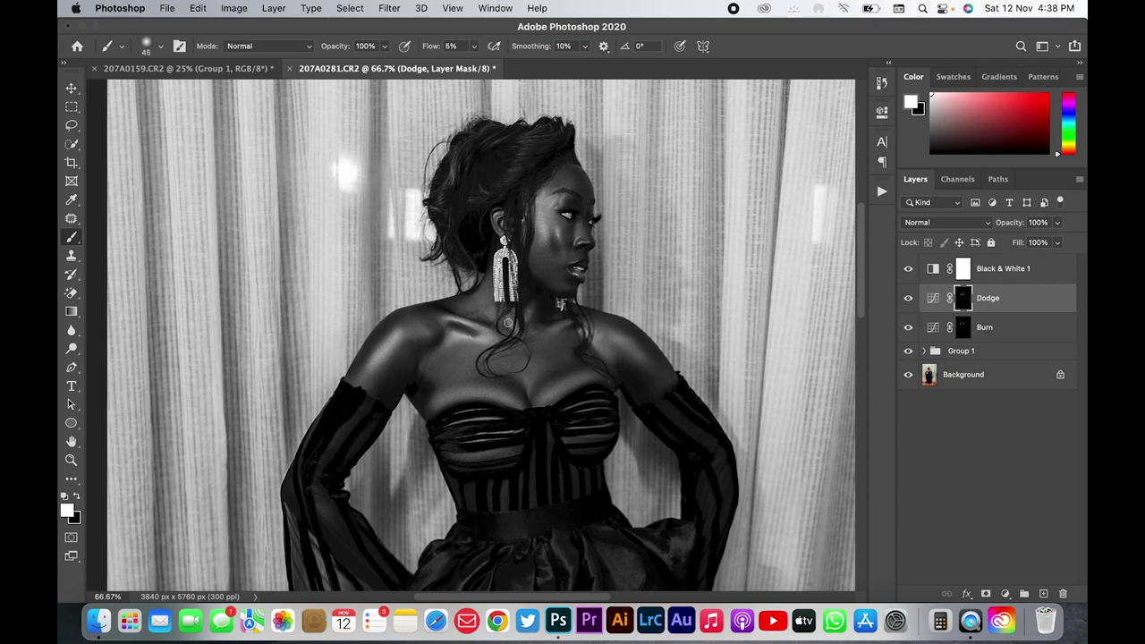
{"action": "key", "text": "bracketright"}
{"action": "key", "text": "bracketright"}
{"action": "key", "text": "bracketright"}
{"action": "key", "text": "super+minus"}
{"action": "key", "text": "super+minus"}
{"action": "key", "text": "super+minus"}
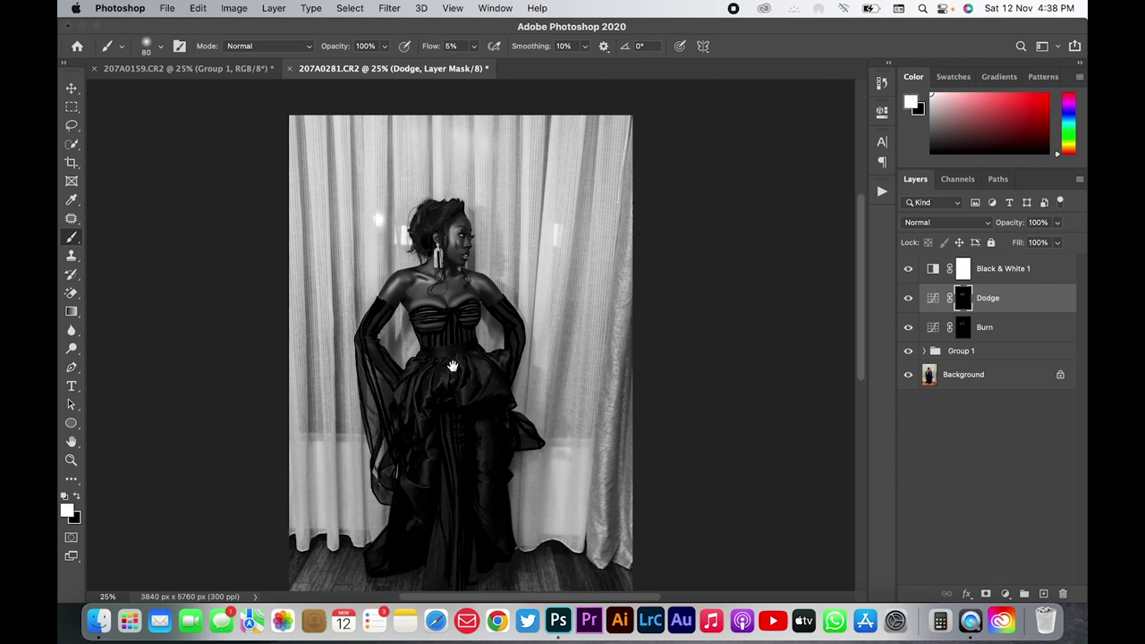
{"action": "left_click_drag", "start_coordinate": [453, 366], "coordinate": [492, 336]}
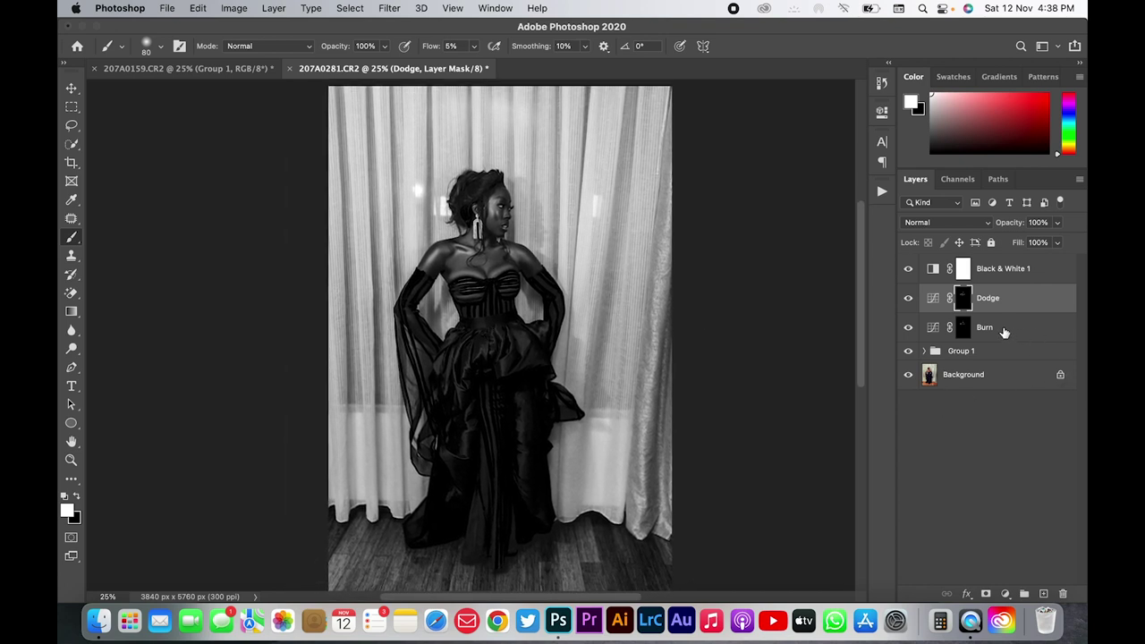
Group the Dodge and Burn layers into a group named DnG
{"action": "left_click", "coordinate": [1004, 332], "text": "shift"}
{"action": "key", "text": "super+g"}
{"action": "double_click", "coordinate": [961, 292]}
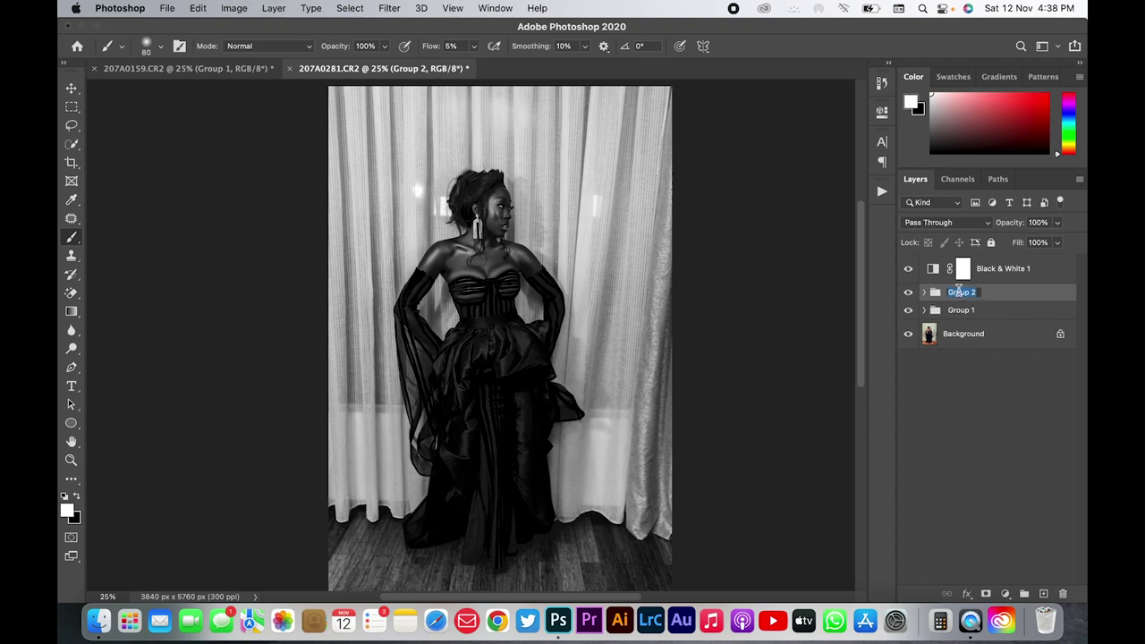
{"action": "type", "text": "C"}
{"action": "key", "text": "Return"}
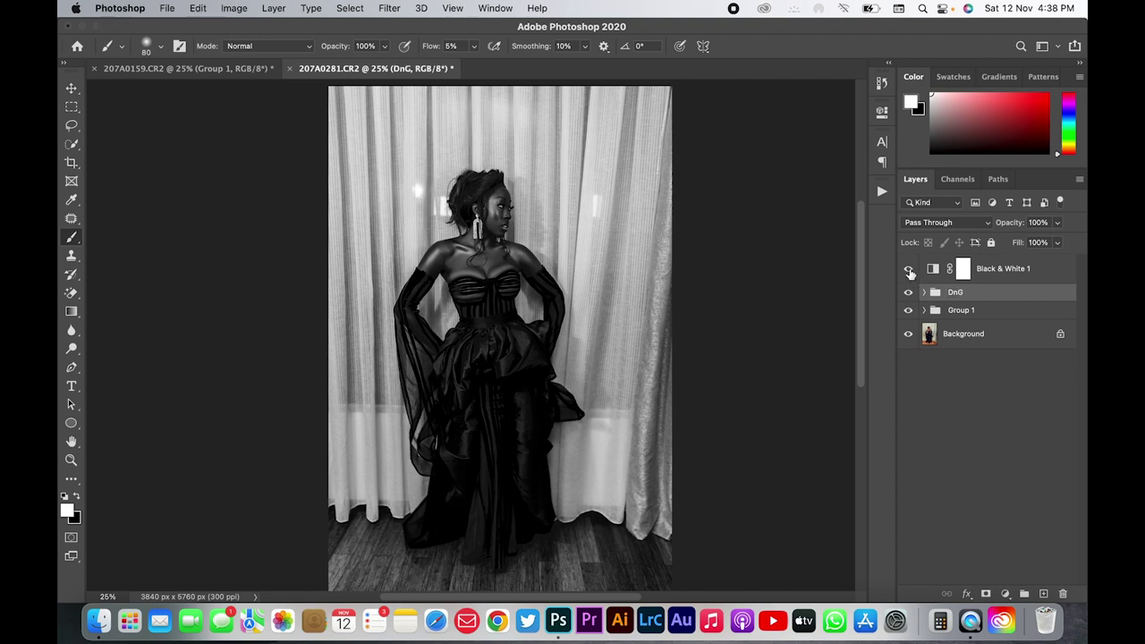
Hide Black & White 1 to show colour and toggle DnG on and off to compare
{"action": "left_click", "coordinate": [908, 269]}
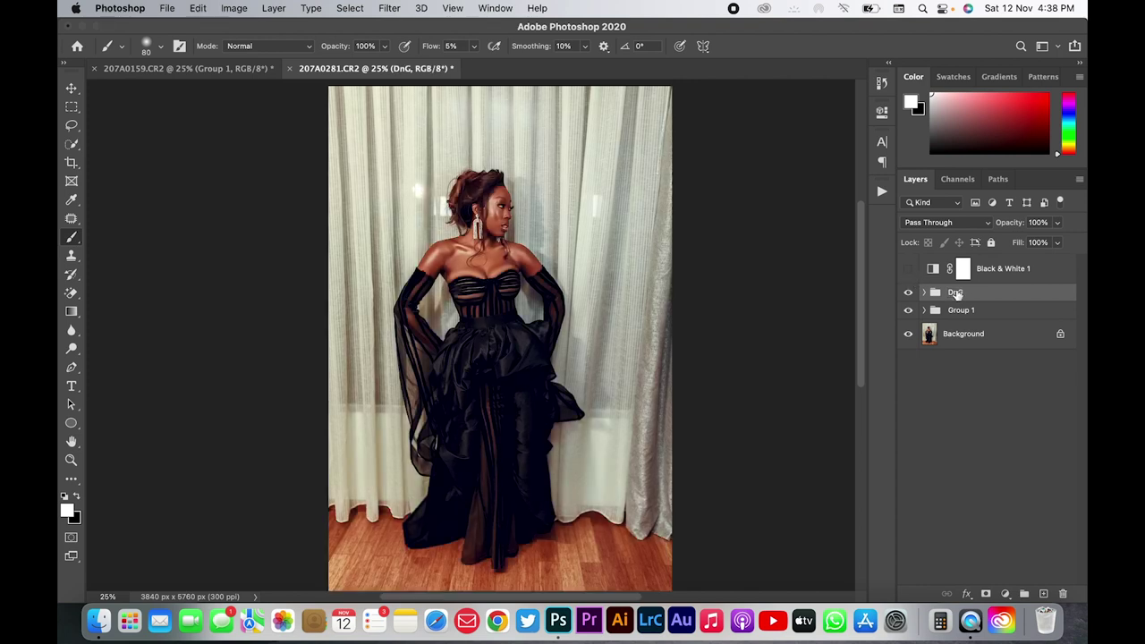
{"action": "left_click", "coordinate": [908, 295]}
{"action": "left_click", "coordinate": [908, 293]}
{"action": "left_click", "coordinate": [908, 293]}
{"action": "left_click", "coordinate": [908, 295]}
{"action": "left_click", "coordinate": [908, 295]}
{"action": "left_click", "coordinate": [909, 296]}
{"action": "left_click", "coordinate": [908, 296]}
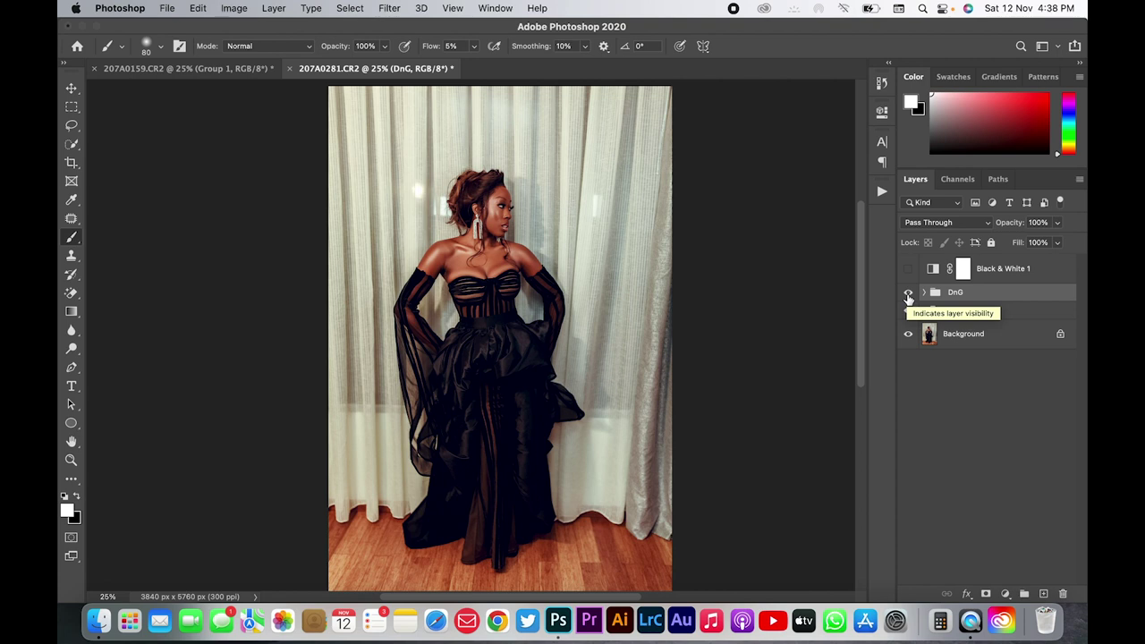
{"action": "left_click", "coordinate": [1005, 594]}
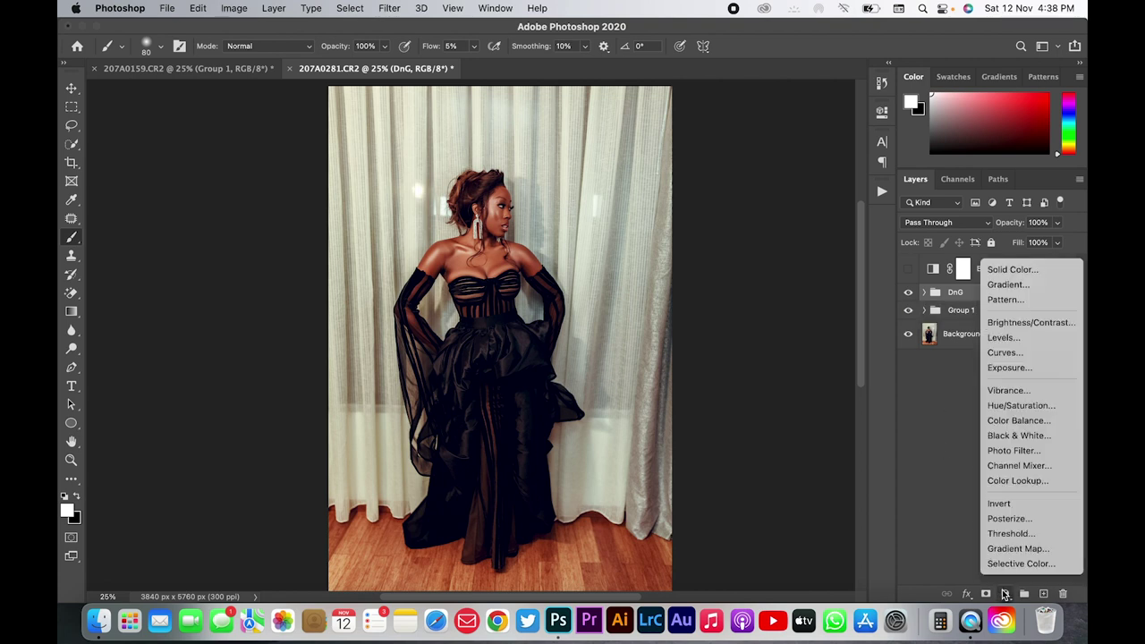
Add a Selective Color layer with Reds set to Yellow +8 and Black +8
{"action": "left_click", "coordinate": [1017, 565]}
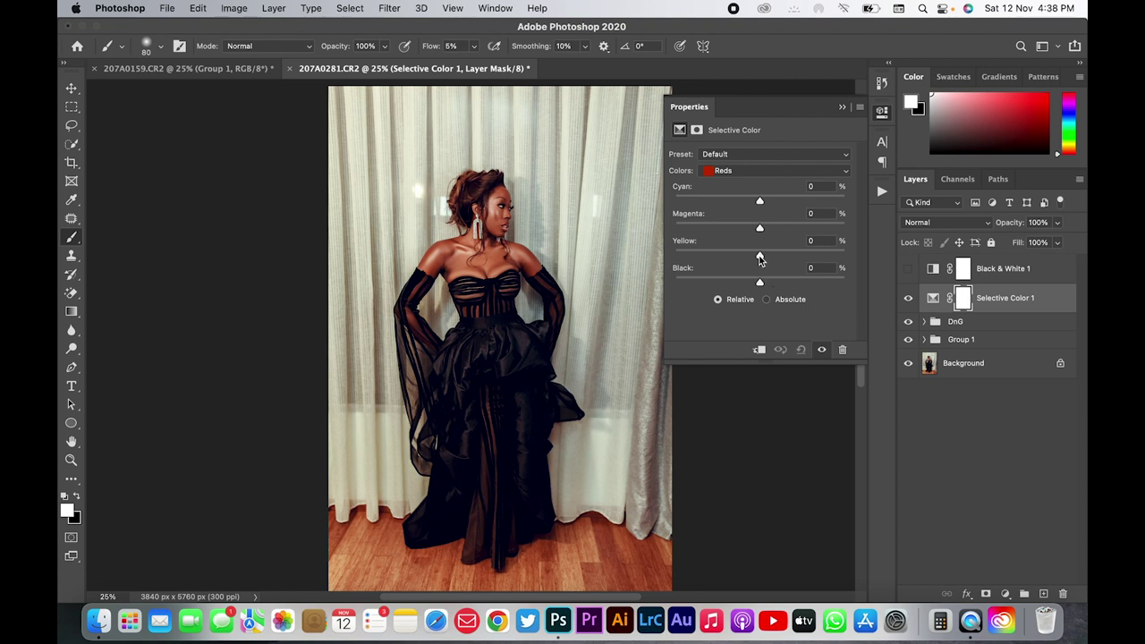
{"action": "mouse_move", "coordinate": [759, 258]}
{"action": "left_mouse_down"}
{"action": "mouse_move", "coordinate": [740, 255]}
{"action": "mouse_move", "coordinate": [783, 257]}
{"action": "mouse_move", "coordinate": [770, 258]}
{"action": "left_mouse_up"}
{"action": "mouse_move", "coordinate": [759, 283]}
{"action": "left_mouse_down"}
{"action": "mouse_move", "coordinate": [771, 285]}
{"action": "mouse_move", "coordinate": [738, 284]}
{"action": "mouse_move", "coordinate": [766, 284]}
{"action": "mouse_move", "coordinate": [769, 258]}
{"action": "left_mouse_up"}
Set the Selective Color Yellows range to Yellow +9 and Black -19
{"action": "left_click", "coordinate": [738, 172]}
{"action": "left_click", "coordinate": [738, 182]}
{"action": "left_click_drag", "start_coordinate": [761, 257], "coordinate": [770, 257]}
{"action": "left_click_drag", "start_coordinate": [769, 259], "coordinate": [740, 283]}
{"action": "left_click", "coordinate": [769, 284]}
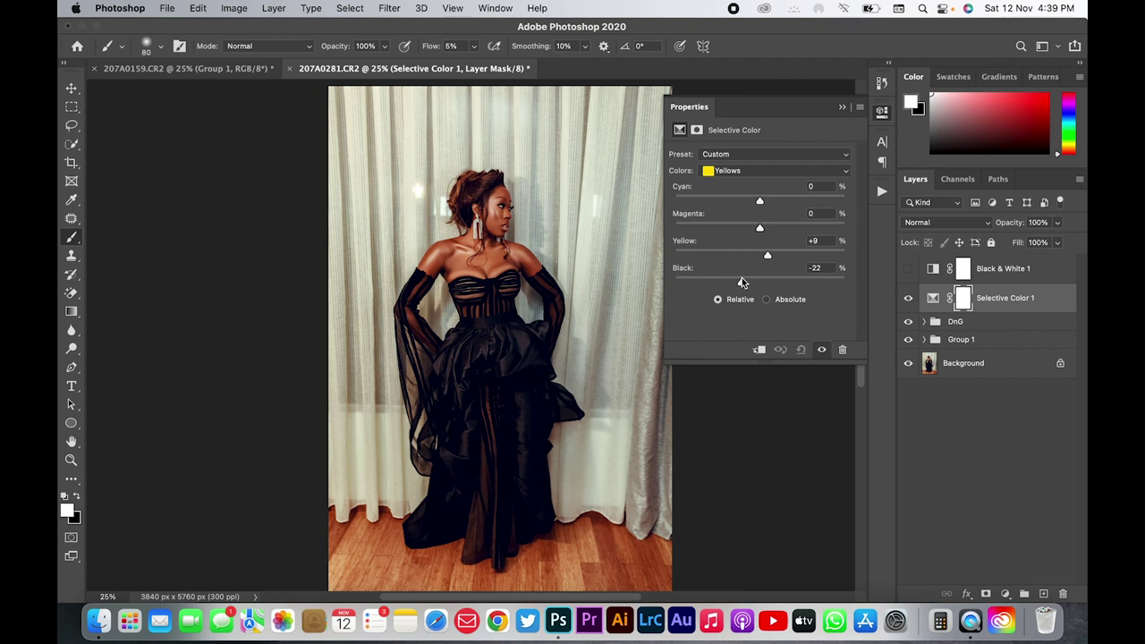
{"action": "left_click_drag", "start_coordinate": [740, 283], "coordinate": [744, 283]}
{"action": "left_click", "coordinate": [1005, 594]}
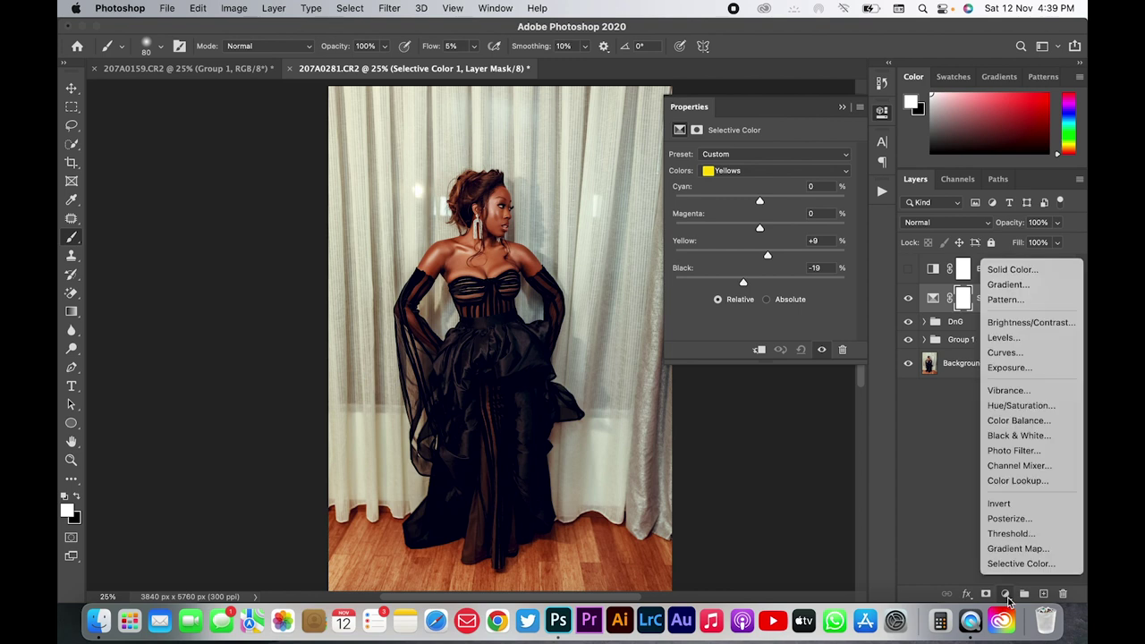
Add a Black & White layer in Luminosity blend mode with Reds at 55
{"action": "left_click", "coordinate": [1018, 436]}
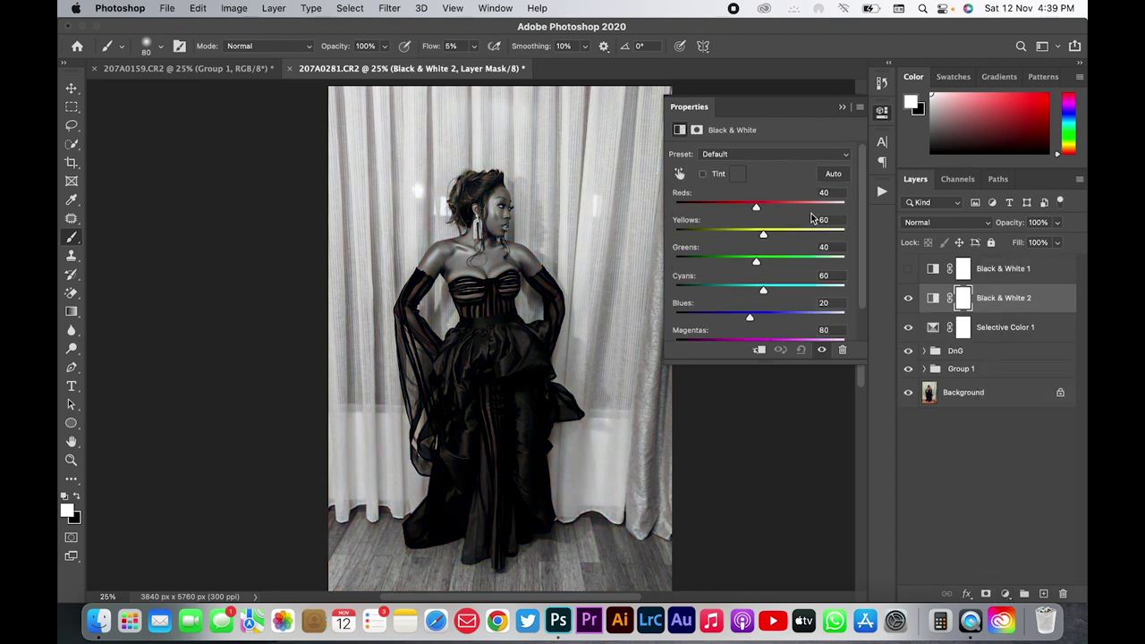
{"action": "left_click", "coordinate": [955, 223]}
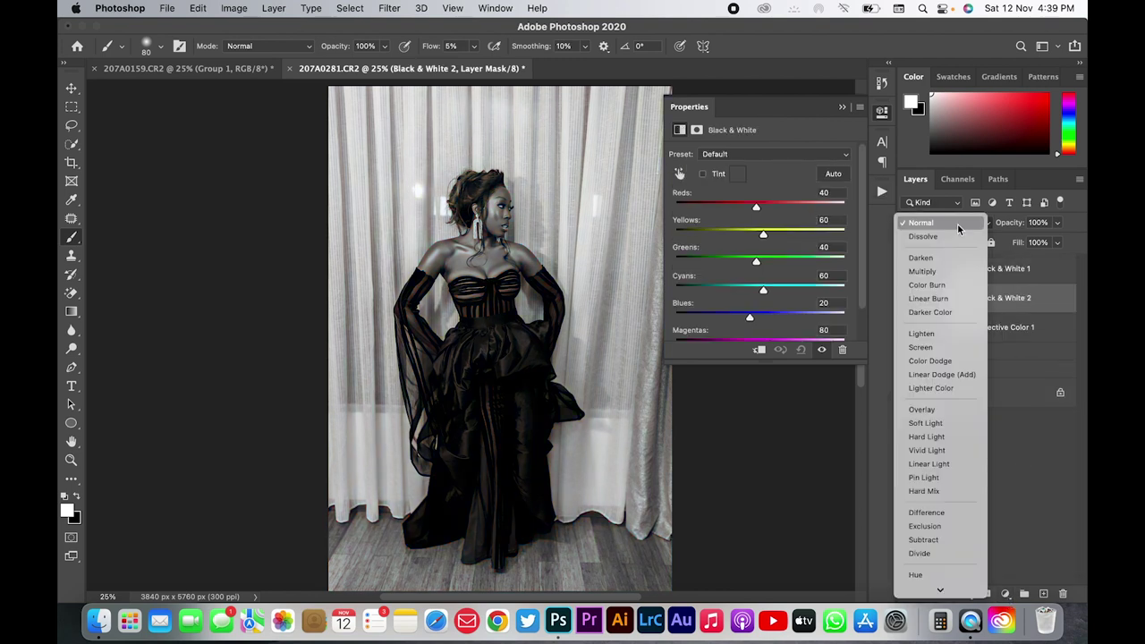
{"action": "left_click", "coordinate": [930, 586]}
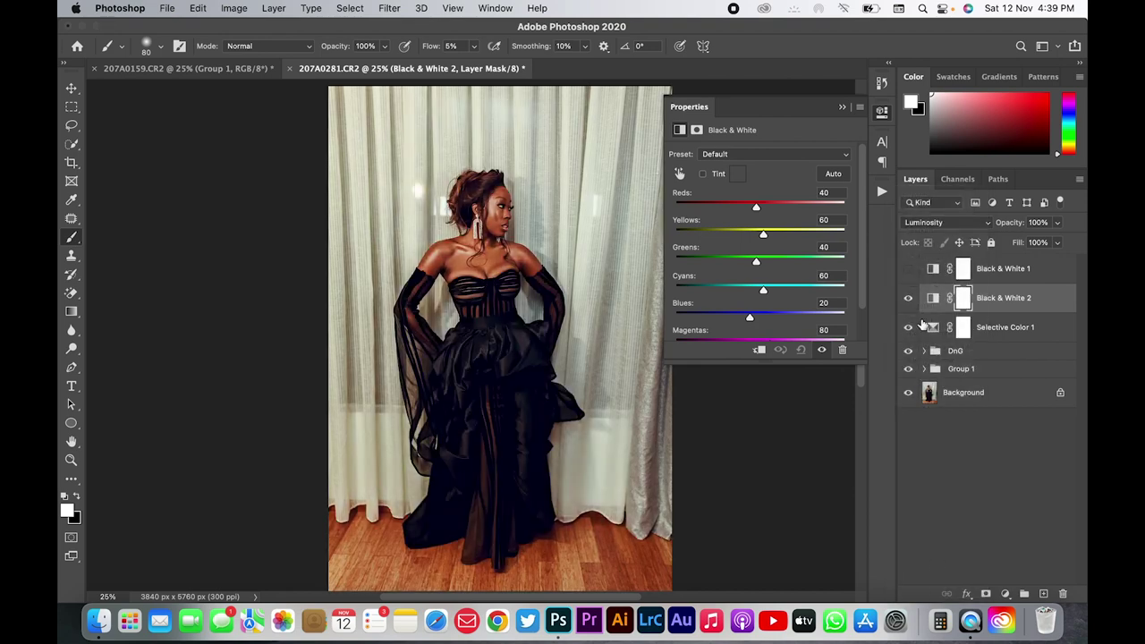
{"action": "left_click_drag", "start_coordinate": [755, 208], "coordinate": [766, 208]}
{"action": "left_click_drag", "start_coordinate": [765, 207], "coordinate": [762, 212]}
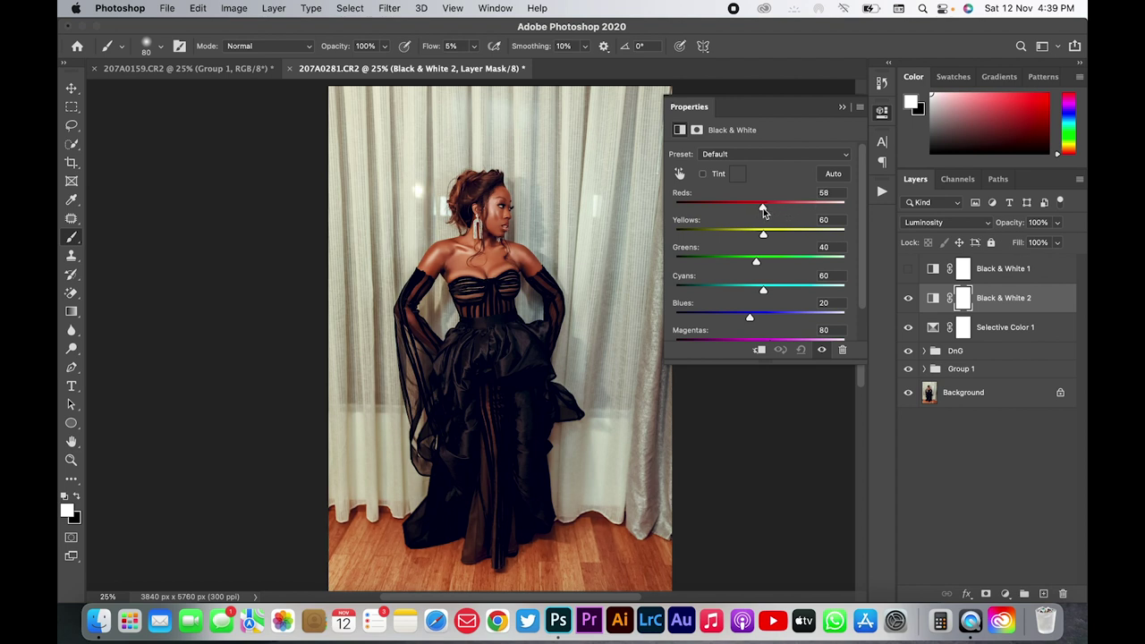
{"action": "left_click", "coordinate": [823, 192]}
{"action": "type", "text": "55"}
Set Yellows to 70, toggle Black & White 2 to compare, then add a Levels layer
{"action": "left_click_drag", "start_coordinate": [763, 234], "coordinate": [765, 236]}
{"action": "left_click", "coordinate": [821, 220]}
{"action": "type", "text": "7"}
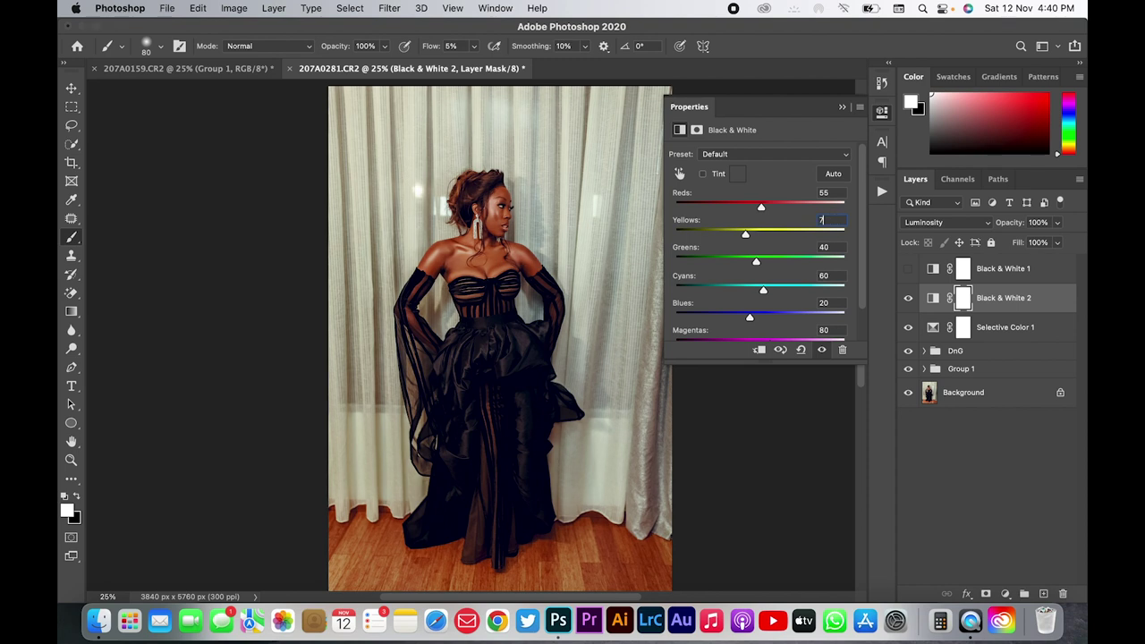
{"action": "type", "text": "0"}
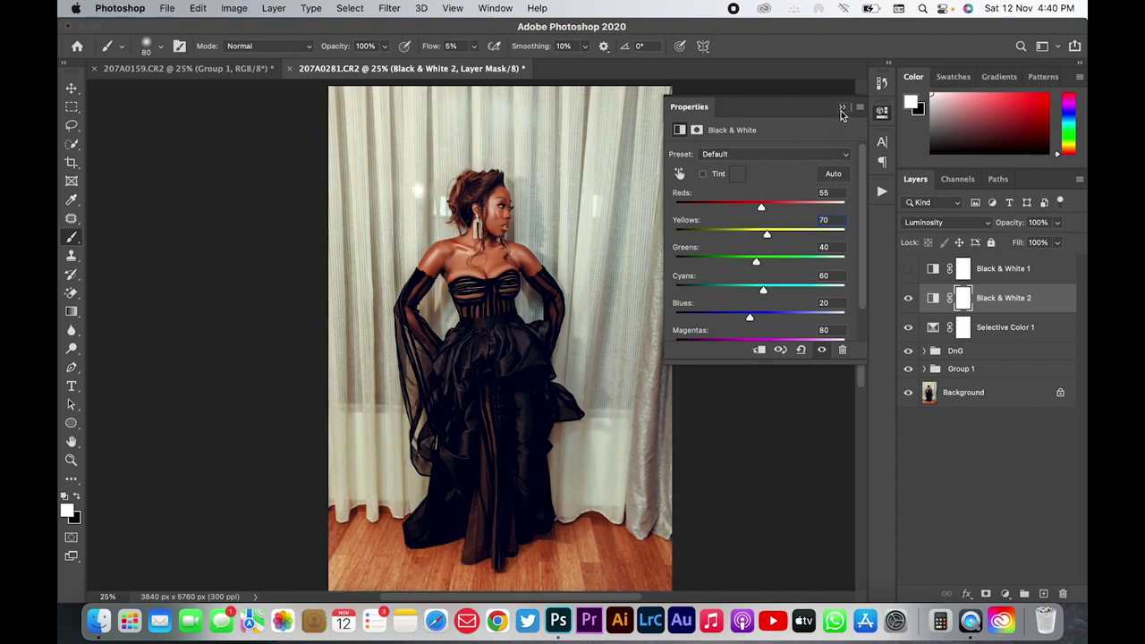
{"action": "left_click", "coordinate": [842, 106]}
{"action": "left_click", "coordinate": [909, 301]}
{"action": "left_click", "coordinate": [909, 302]}
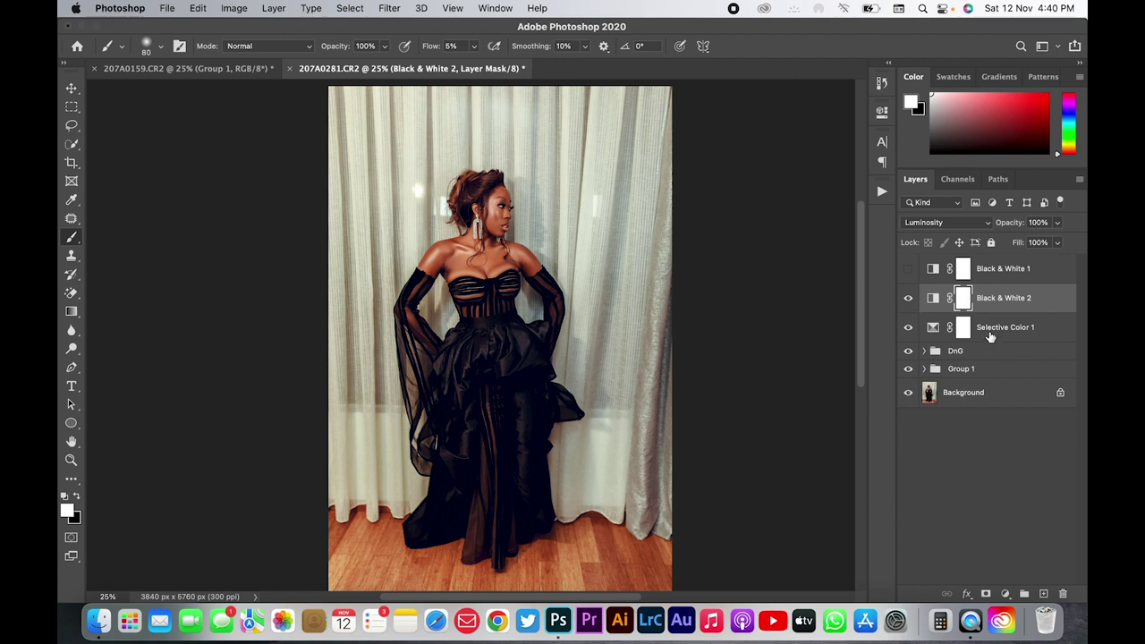
{"action": "left_click", "coordinate": [1006, 595]}
{"action": "left_click", "coordinate": [1003, 338]}
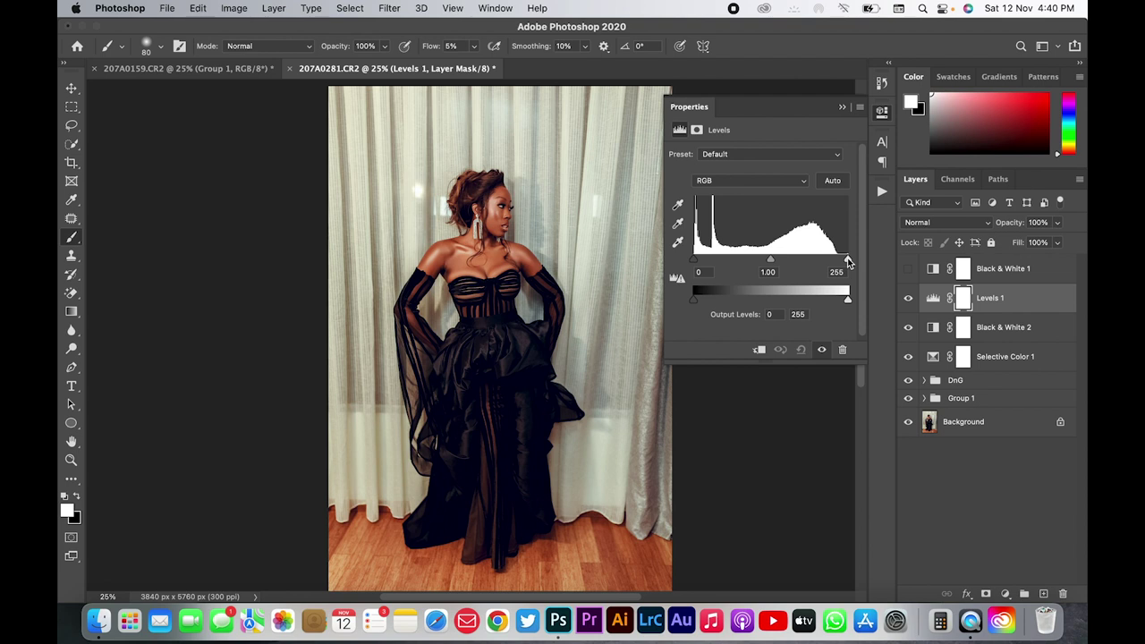
Set the Levels input white point to 246 and black point to 3
{"action": "left_click_drag", "start_coordinate": [848, 261], "coordinate": [841, 263]}
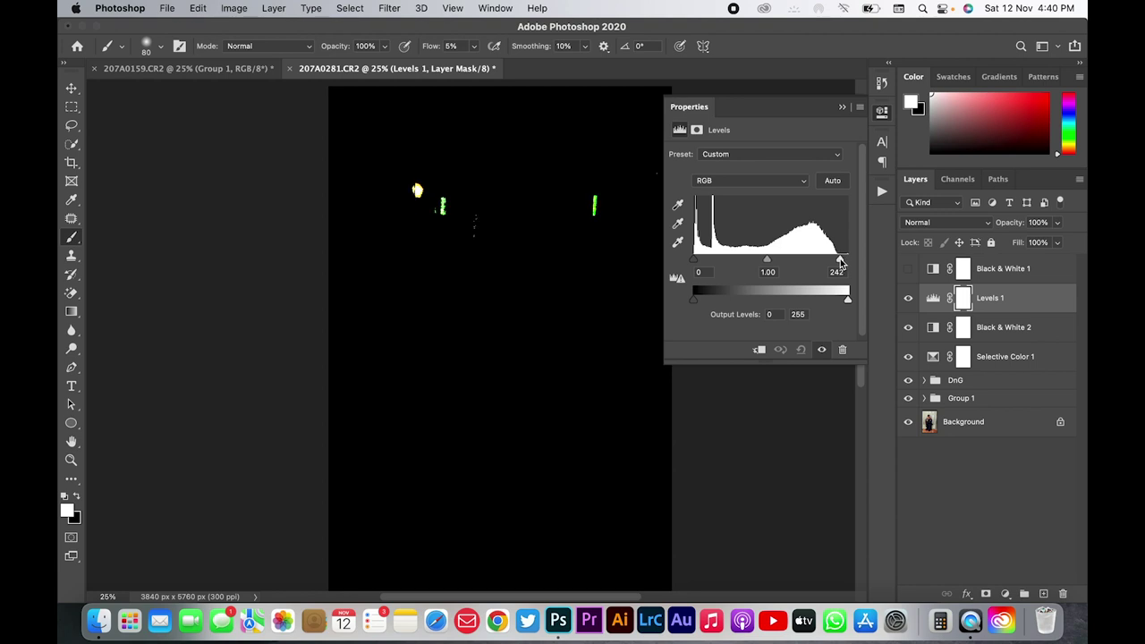
{"action": "mouse_move", "coordinate": [841, 263]}
{"action": "left_mouse_down"}
{"action": "mouse_move", "coordinate": [831, 262]}
{"action": "mouse_move", "coordinate": [843, 262]}
{"action": "left_mouse_up"}
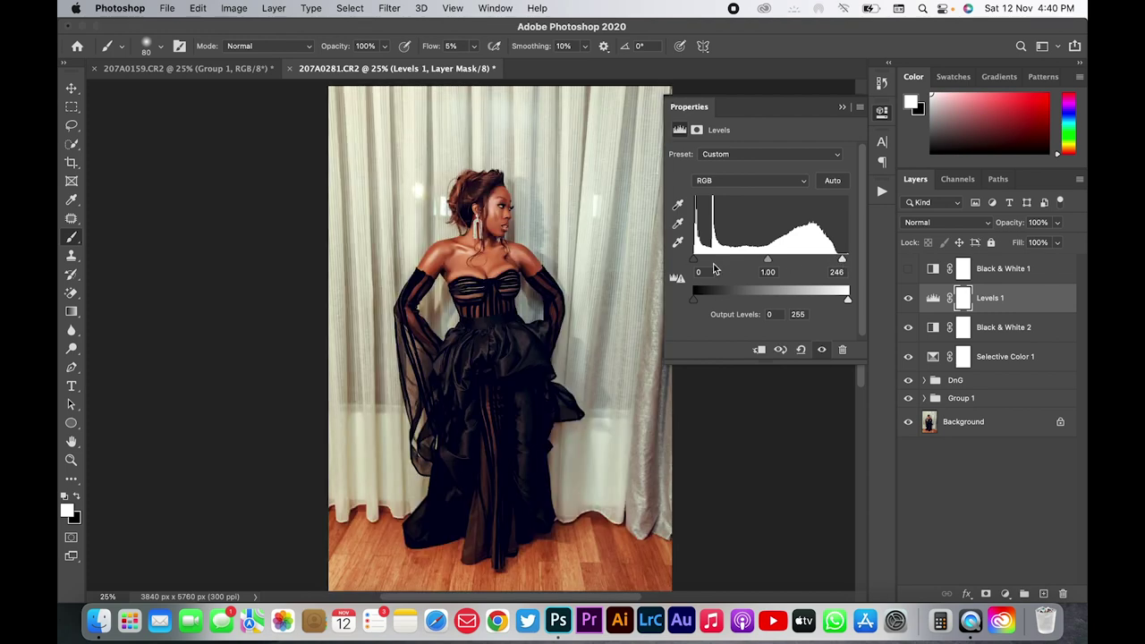
{"action": "left_click_drag", "start_coordinate": [696, 265], "coordinate": [696, 265]}
{"action": "left_click", "coordinate": [703, 275]}
{"action": "key", "text": "Up"}
{"action": "left_click", "coordinate": [843, 107]}
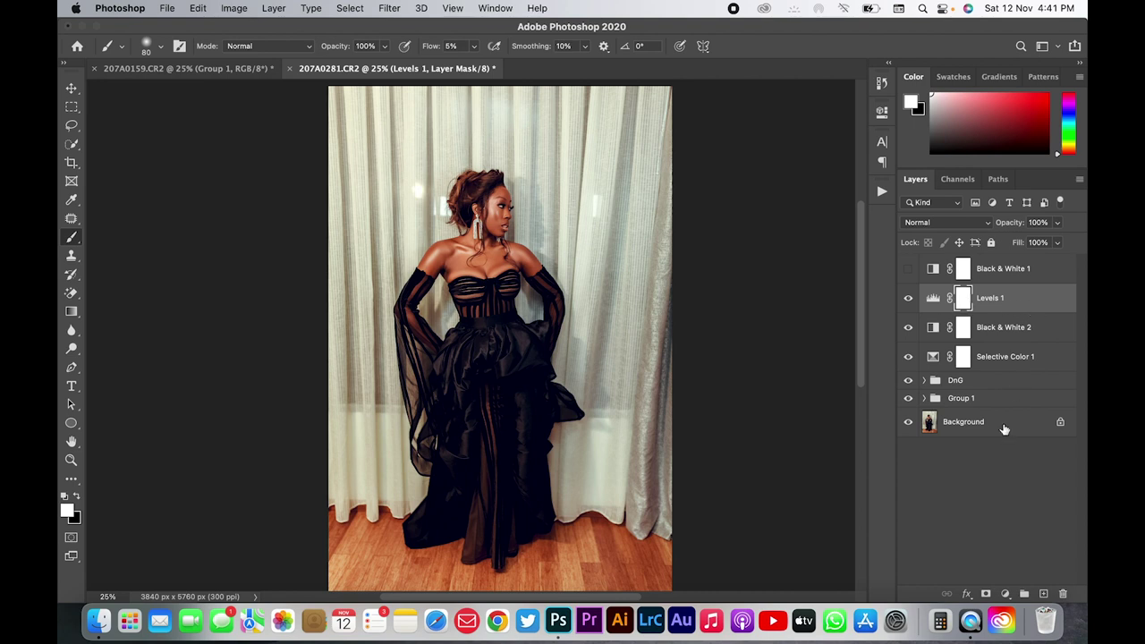
{"action": "left_click", "coordinate": [1005, 593]}
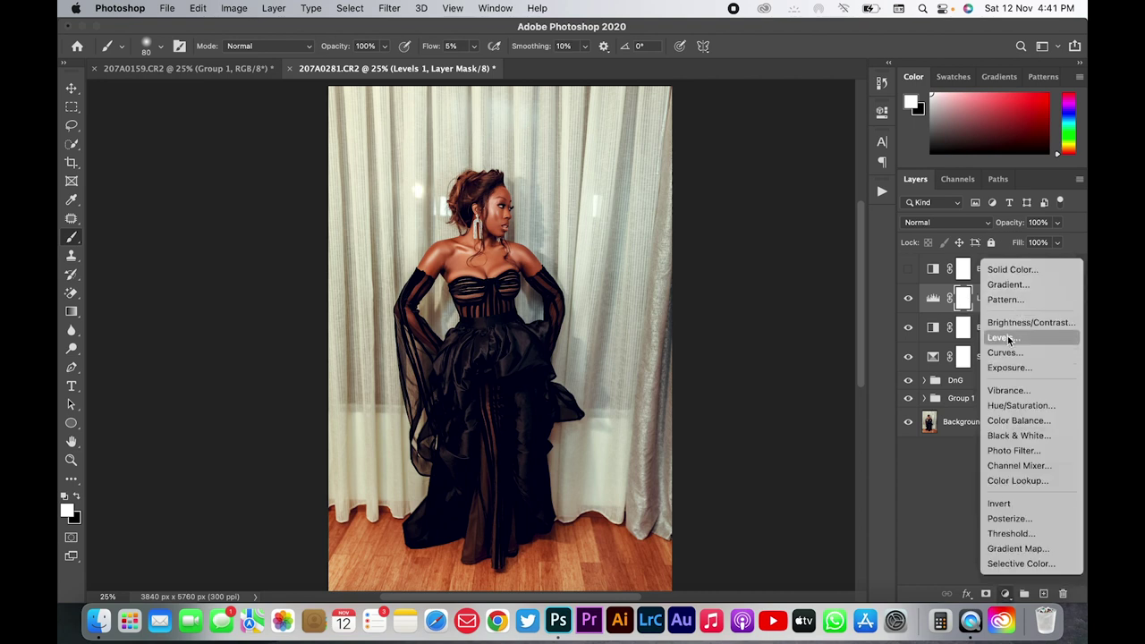
Add a Curves layer raising a curve point, then delete Curves 1 and collapse Properties
{"action": "left_click", "coordinate": [1008, 353]}
{"action": "left_click_drag", "start_coordinate": [773, 261], "coordinate": [760, 250]}
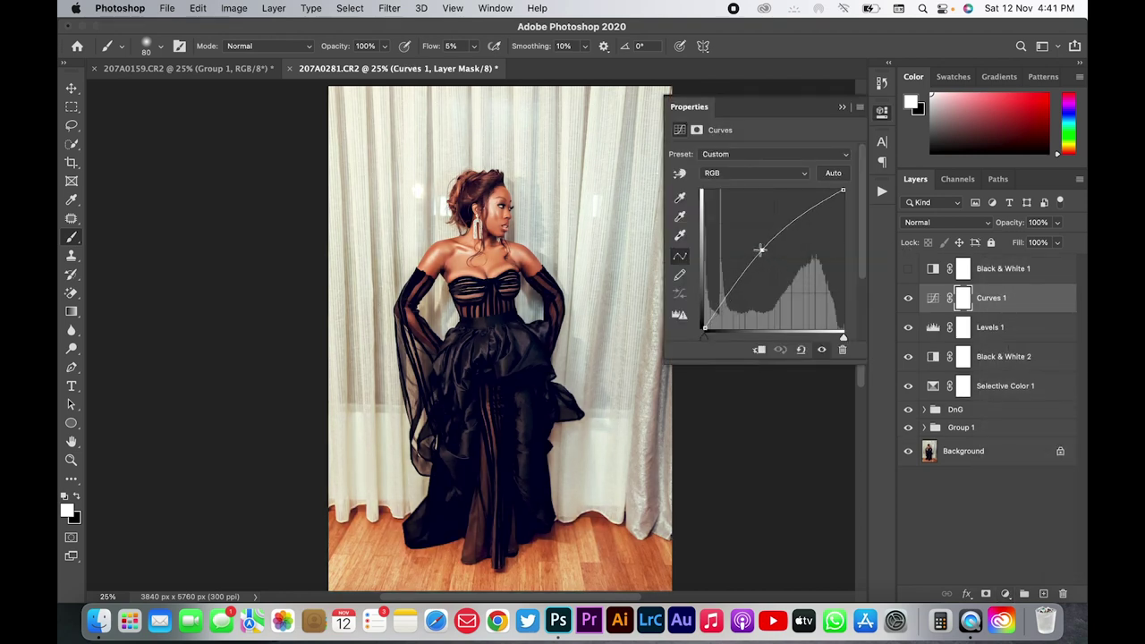
{"action": "mouse_move", "coordinate": [760, 250]}
{"action": "left_mouse_down"}
{"action": "mouse_move", "coordinate": [756, 262]}
{"action": "mouse_move", "coordinate": [769, 266]}
{"action": "left_mouse_up"}
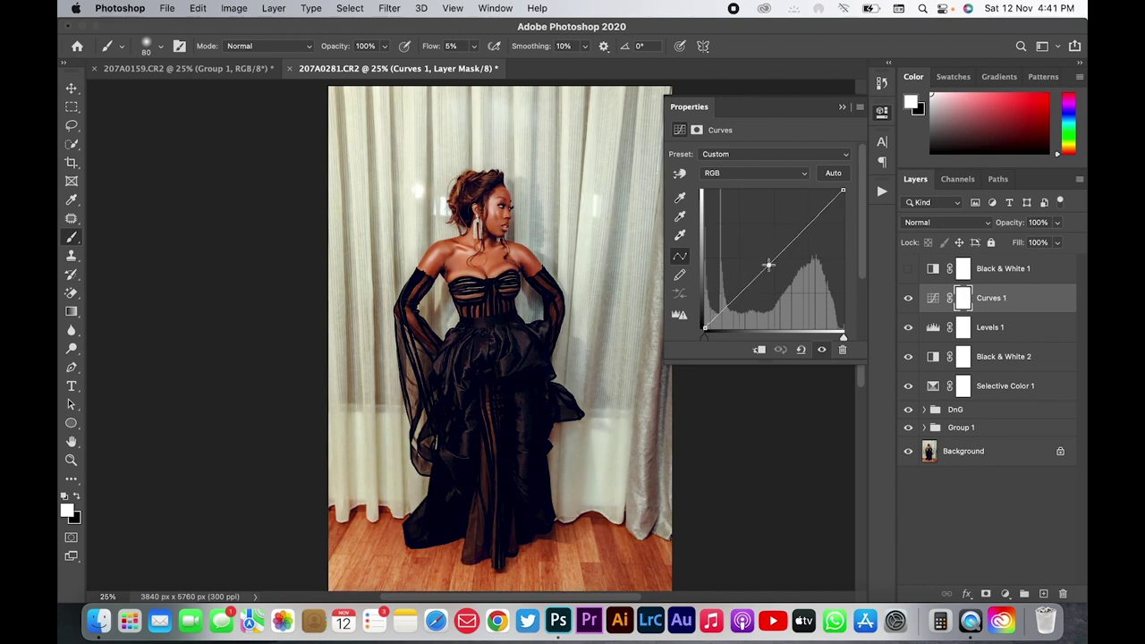
{"action": "left_click_drag", "start_coordinate": [1002, 302], "coordinate": [1063, 593]}
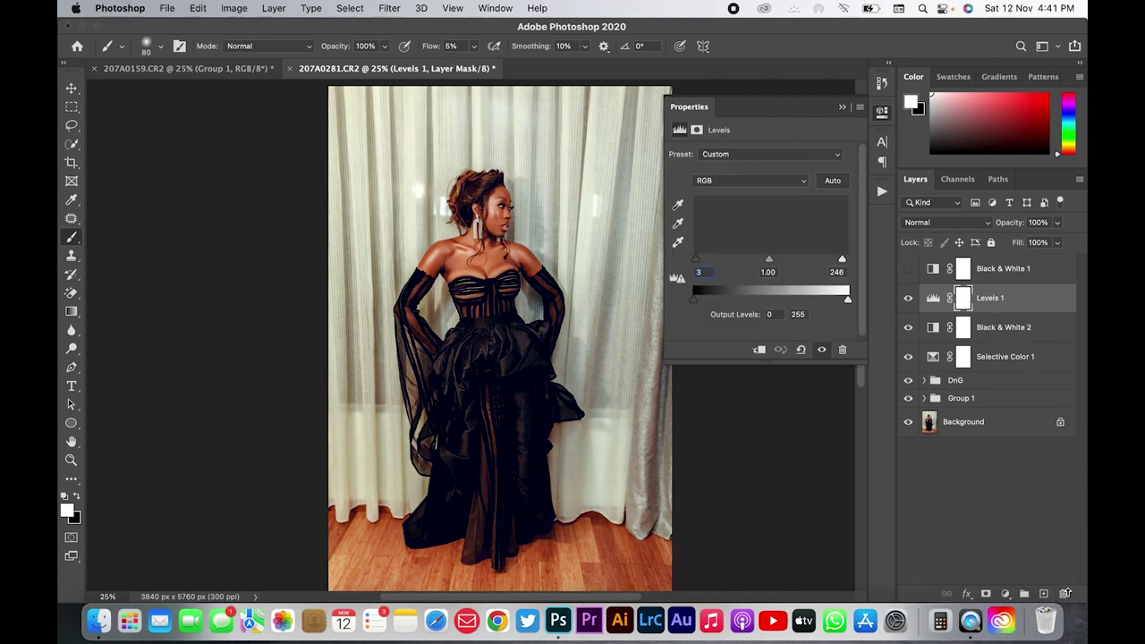
{"action": "left_click", "coordinate": [842, 107]}
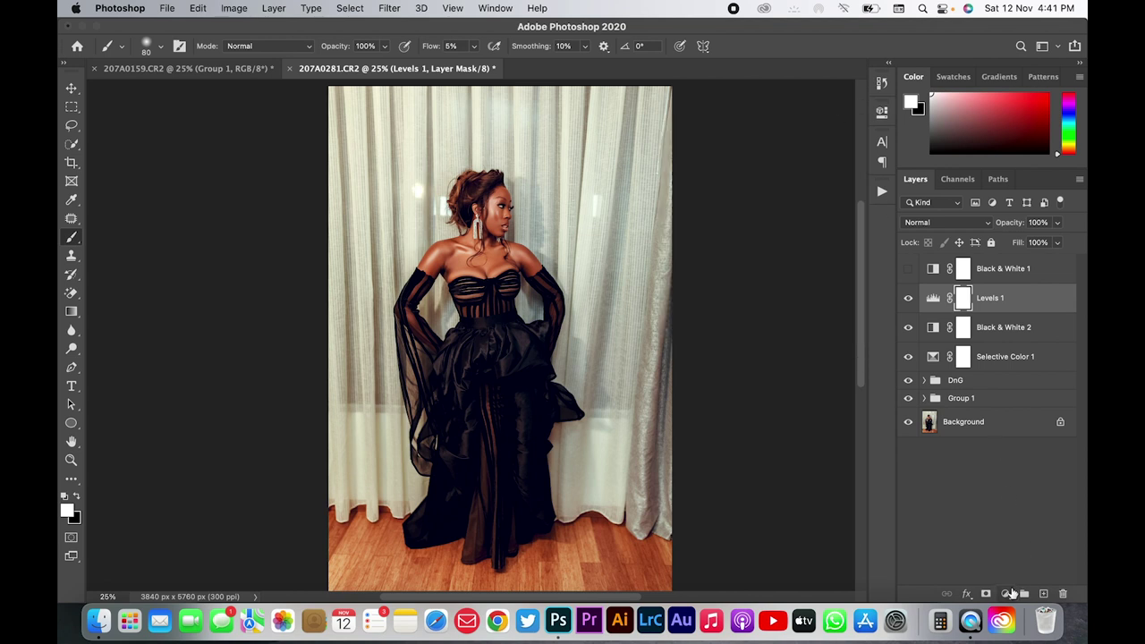
Add a Hue/Saturation layer with Reds saturation at -9, then select the four adjustment layers
{"action": "left_click", "coordinate": [1008, 592]}
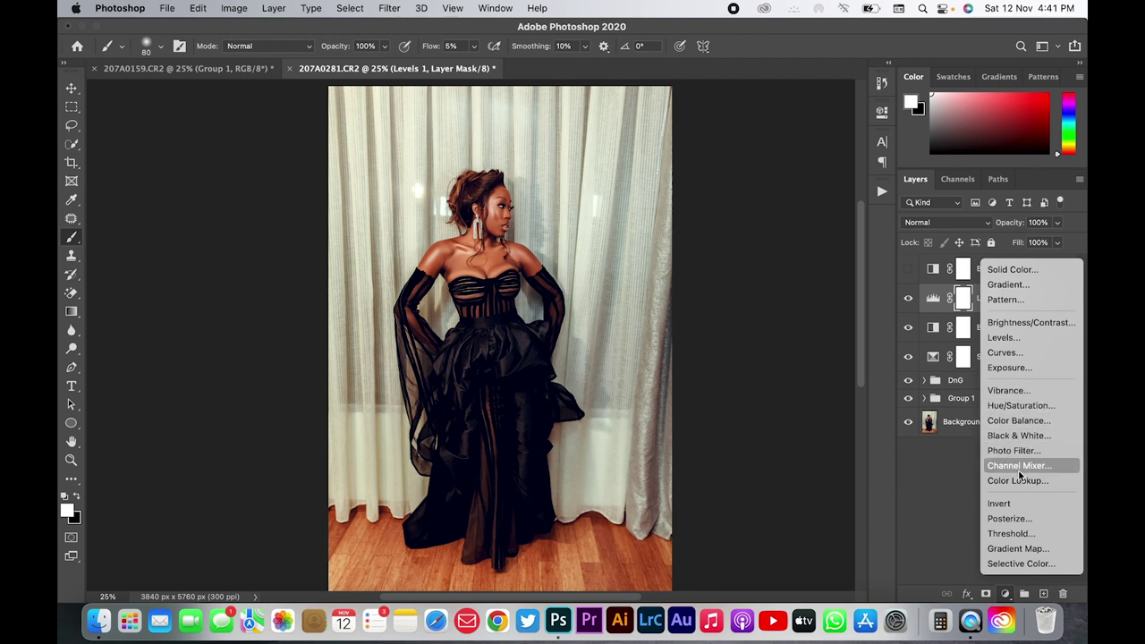
{"action": "left_click", "coordinate": [1011, 410]}
{"action": "left_click", "coordinate": [723, 175]}
{"action": "left_click", "coordinate": [719, 188]}
{"action": "left_click_drag", "start_coordinate": [759, 235], "coordinate": [738, 238]}
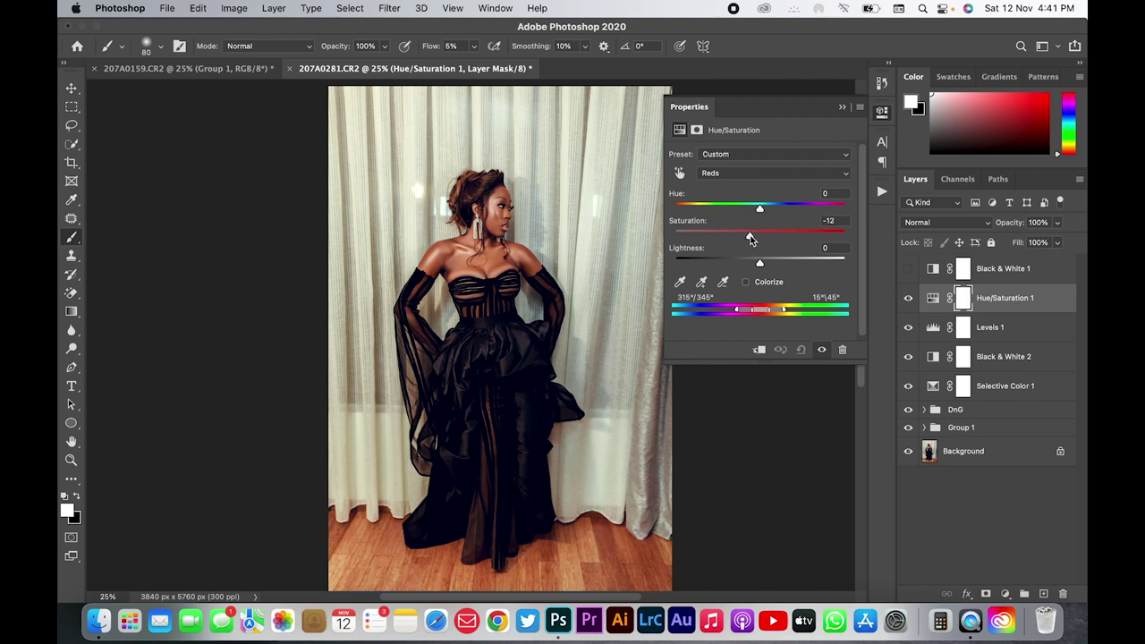
{"action": "left_click_drag", "start_coordinate": [749, 236], "coordinate": [752, 236]}
{"action": "left_click", "coordinate": [842, 107]}
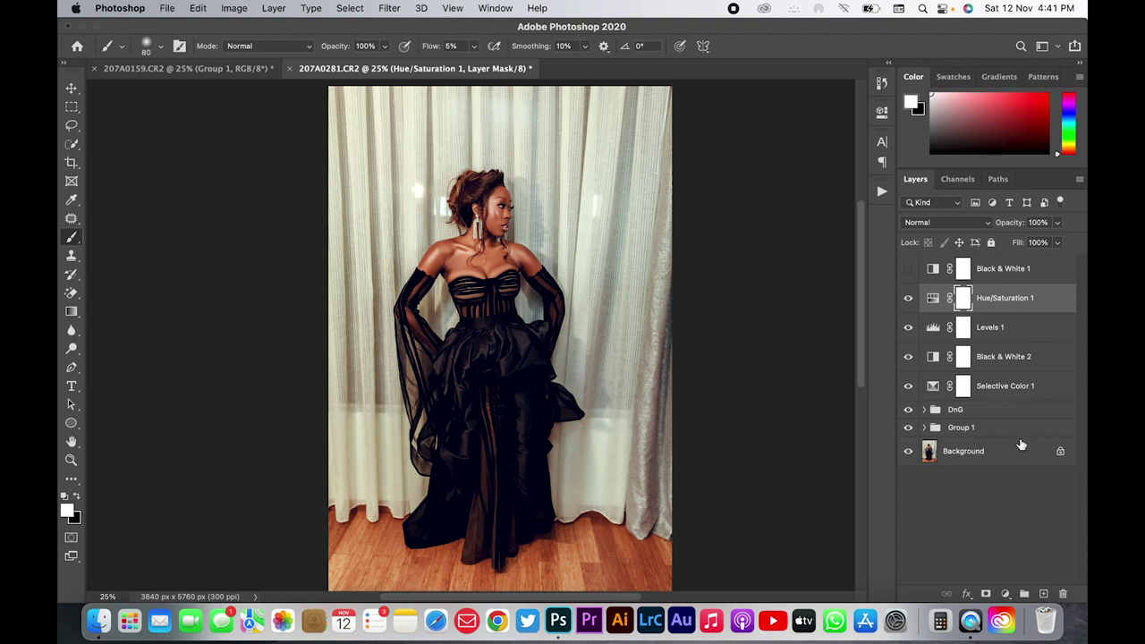
{"action": "left_click", "coordinate": [999, 394], "text": "shift"}
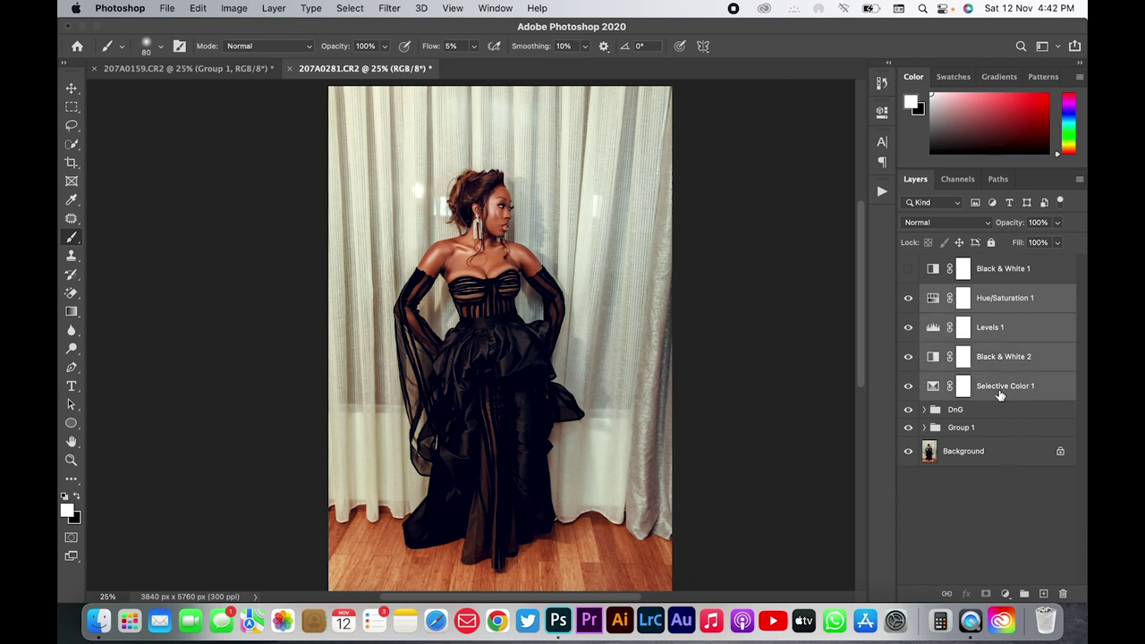
Group the four adjustment layers and name the group Color Grade
{"action": "key", "text": "ctrl+g"}
{"action": "double_click", "coordinate": [961, 293]}
{"action": "type", "text": "Color Grade"}
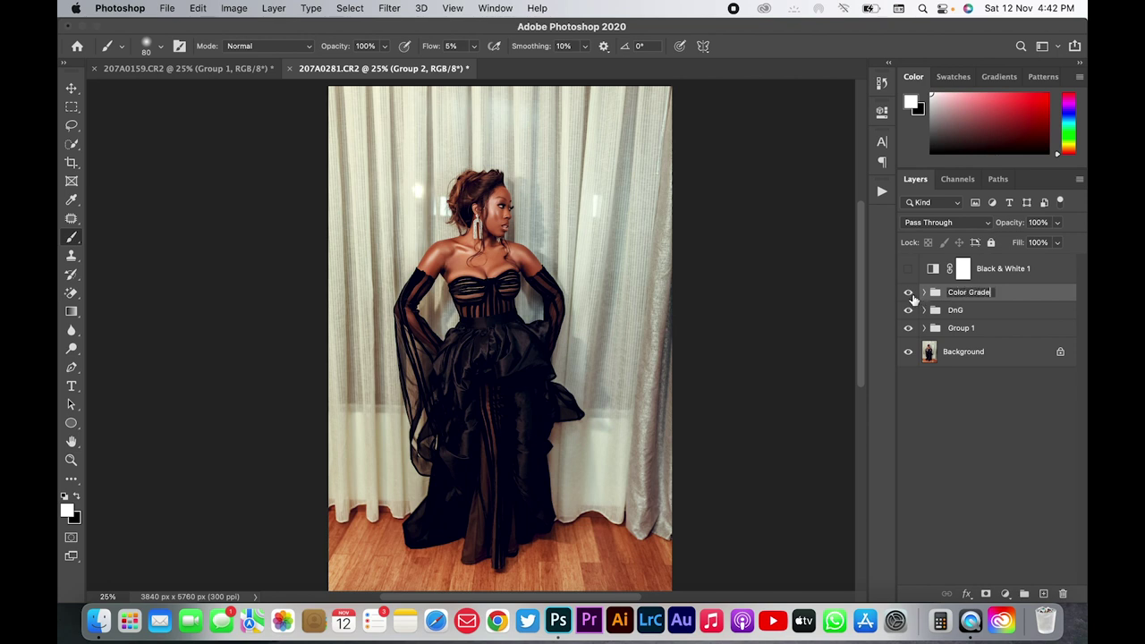
{"action": "key", "text": "Return"}
Toggle Color Grade to compare, delete Black & White 1, and stamp visible into merged Layer 1
{"action": "left_click", "coordinate": [910, 296]}
{"action": "left_click", "coordinate": [910, 297]}
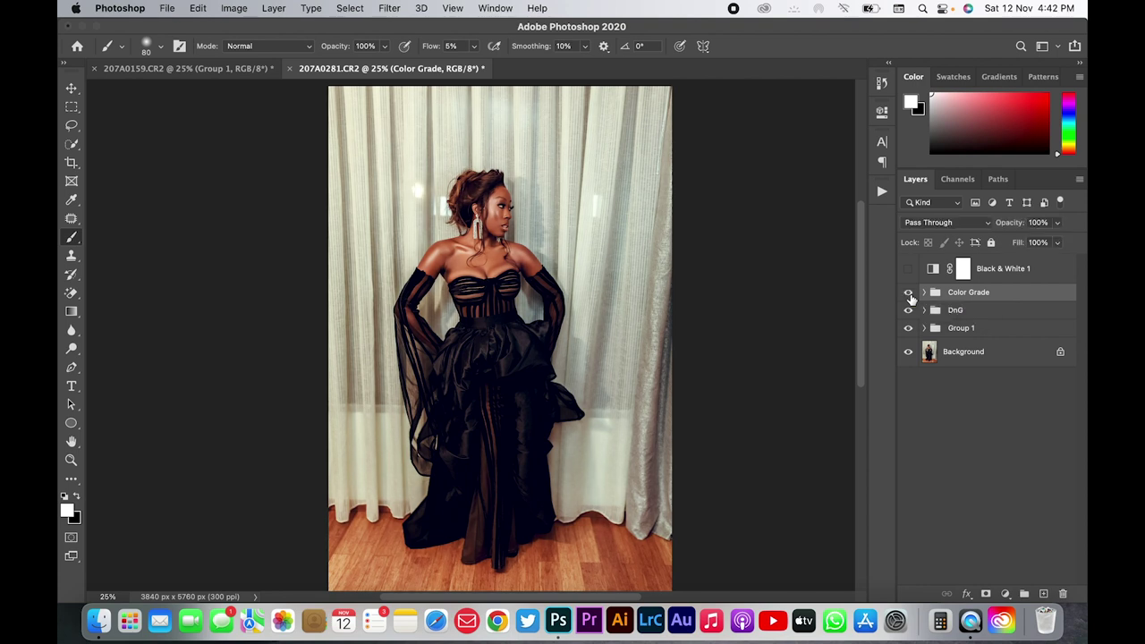
{"action": "left_click", "coordinate": [910, 296]}
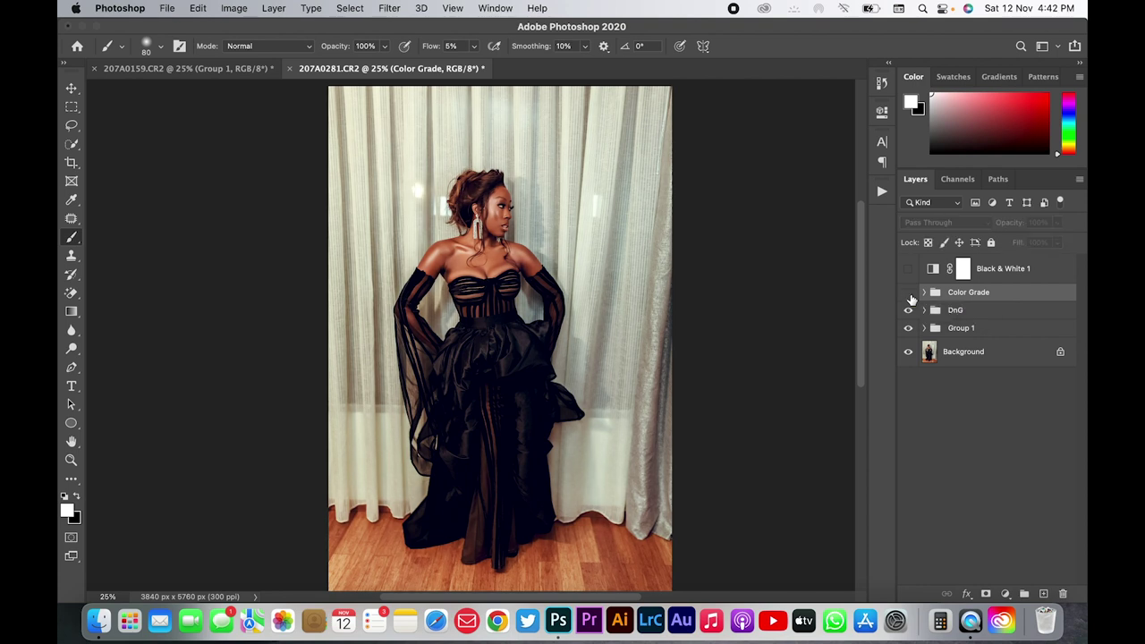
{"action": "left_click", "coordinate": [910, 296]}
{"action": "left_click", "coordinate": [910, 296]}
{"action": "left_click", "coordinate": [910, 296]}
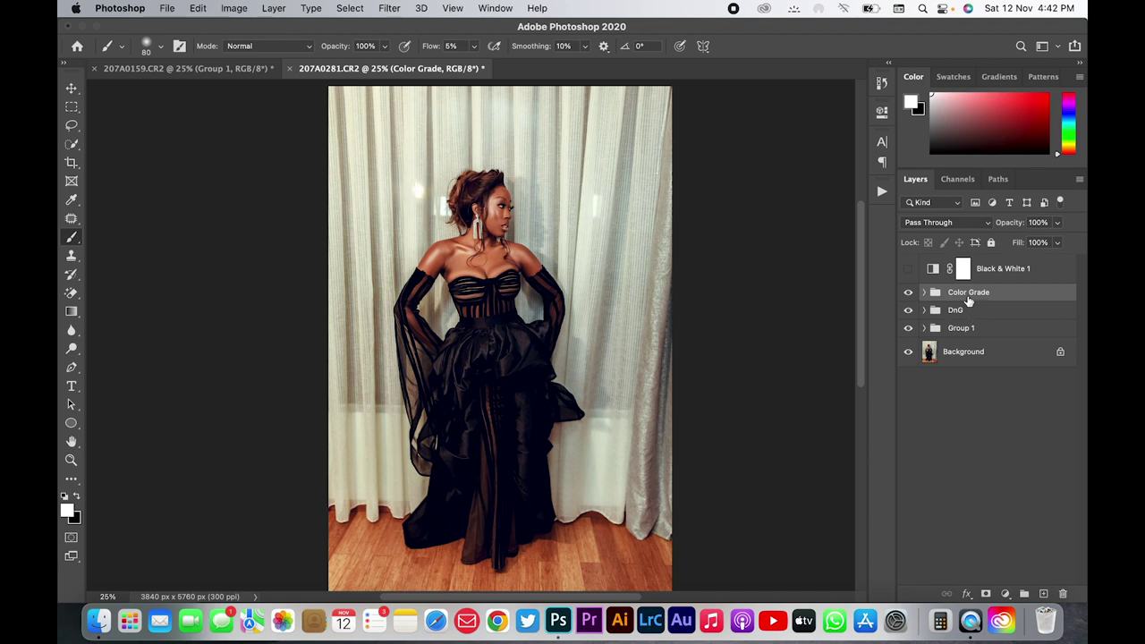
{"action": "left_click_drag", "start_coordinate": [1025, 271], "coordinate": [1064, 585]}
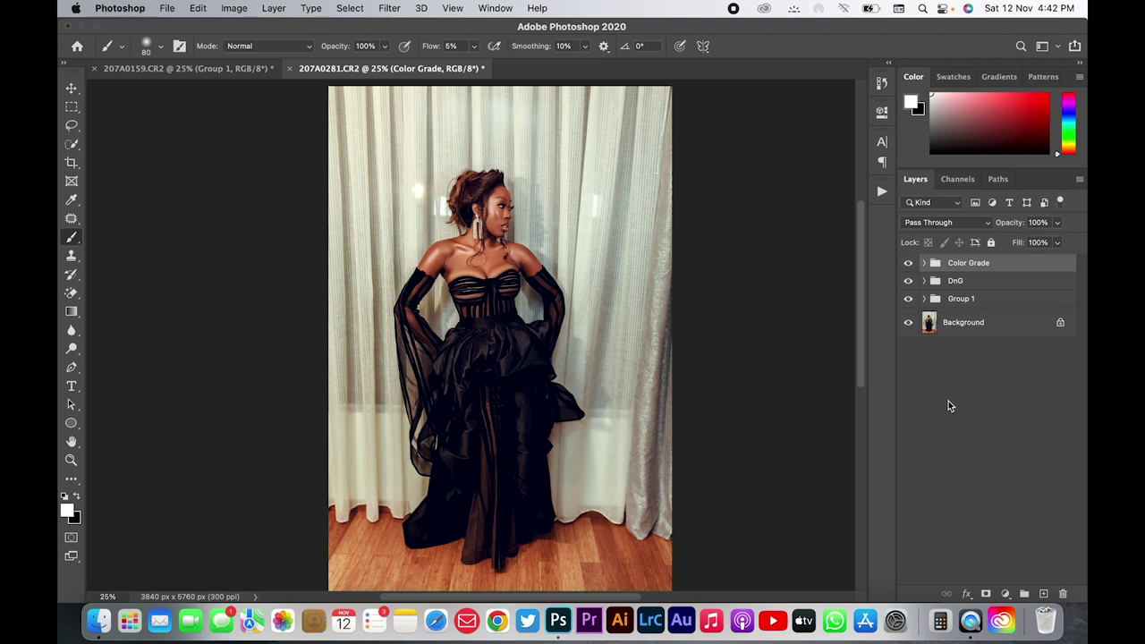
{"action": "key", "text": "ctrl+alt+shift+e"}
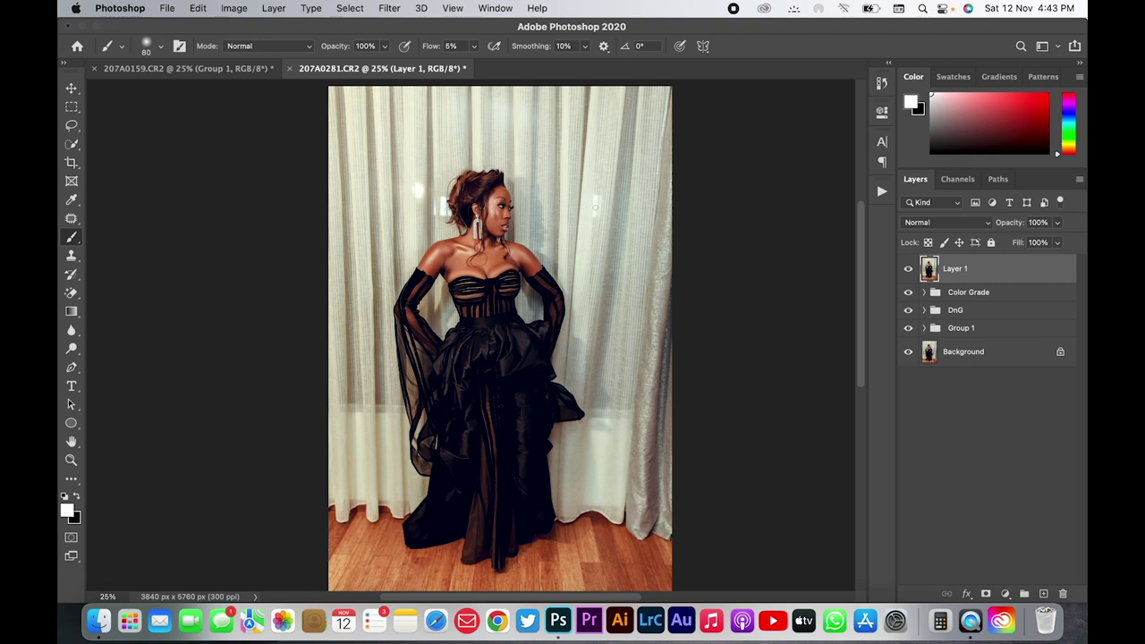
Remove the bright spot on the right curtain with a Content-Aware fill
{"action": "key", "text": "j"}
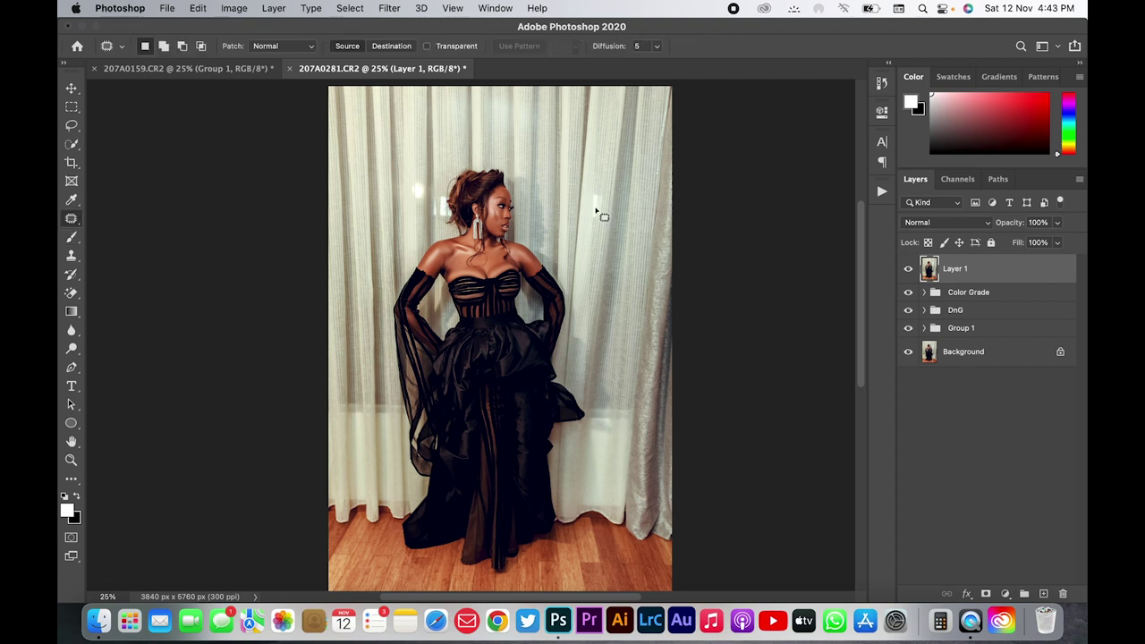
{"action": "mouse_move", "coordinate": [596, 187]}
{"action": "left_mouse_down"}
{"action": "mouse_move", "coordinate": [593, 228]}
{"action": "mouse_move", "coordinate": [600, 200]}
{"action": "left_mouse_up"}
{"action": "left_click", "coordinate": [200, 9]}
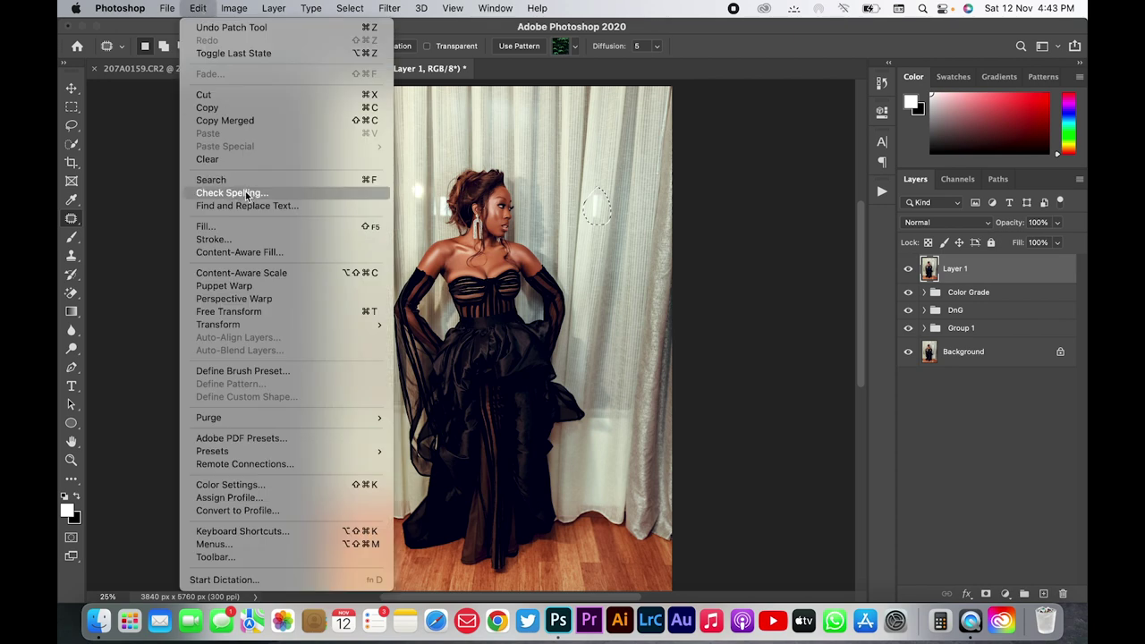
{"action": "left_click", "coordinate": [206, 226]}
{"action": "left_click", "coordinate": [583, 246]}
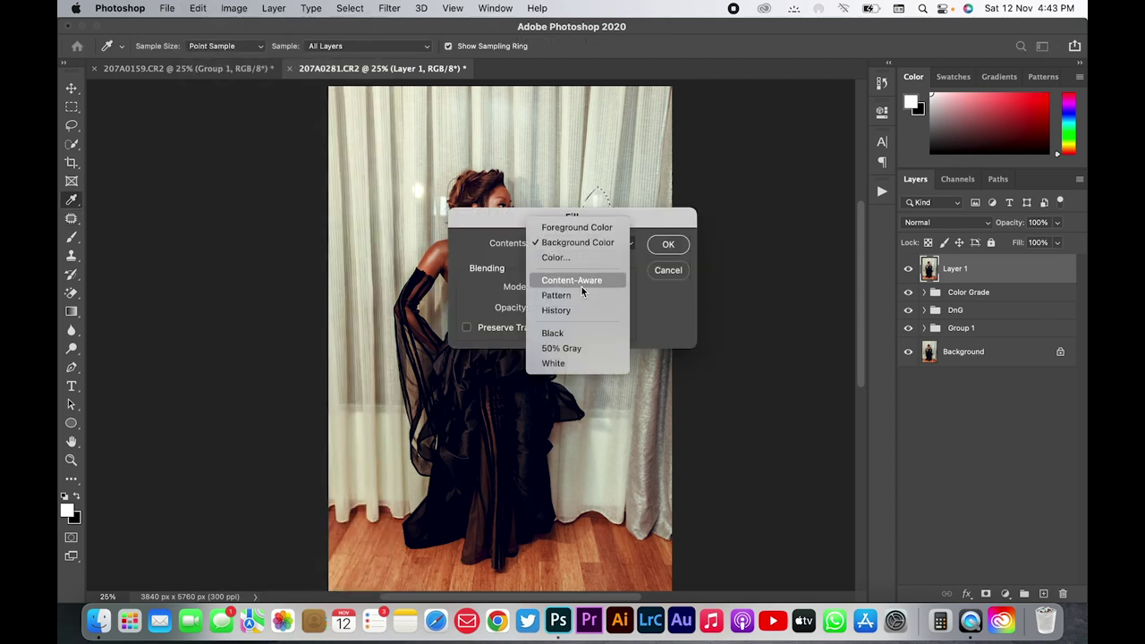
{"action": "left_click", "coordinate": [582, 283]}
{"action": "left_click", "coordinate": [671, 245]}
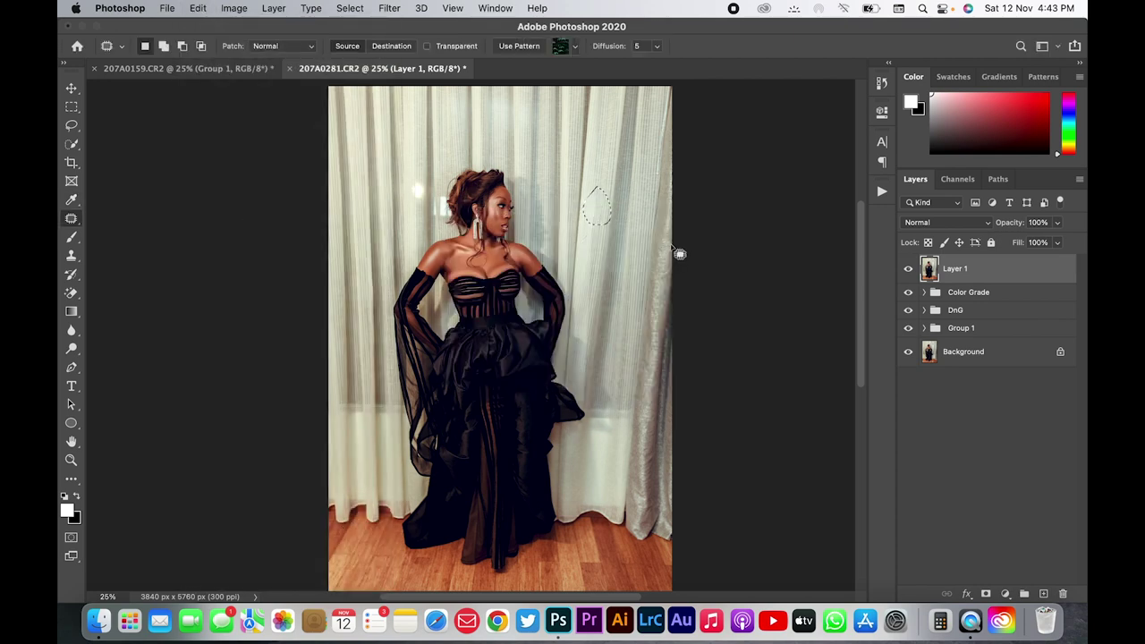
Content-Aware fill the bright curtain spot near the hair
{"action": "left_click_drag", "start_coordinate": [417, 180], "coordinate": [421, 171]}
{"action": "left_click", "coordinate": [198, 8]}
{"action": "left_click", "coordinate": [228, 239]}
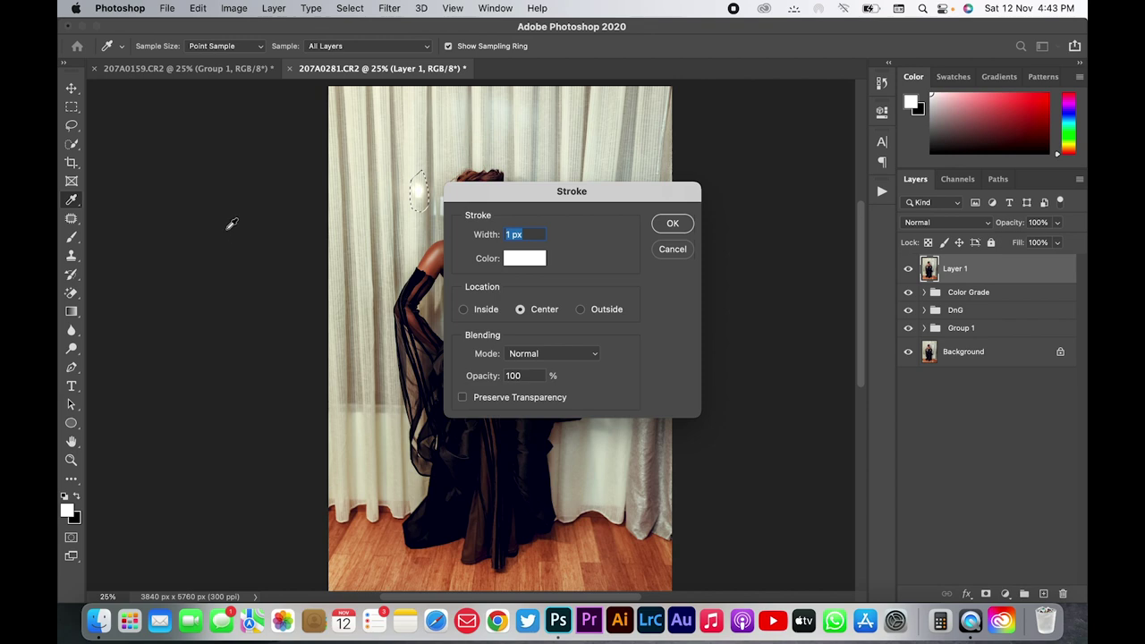
{"action": "left_click", "coordinate": [673, 249]}
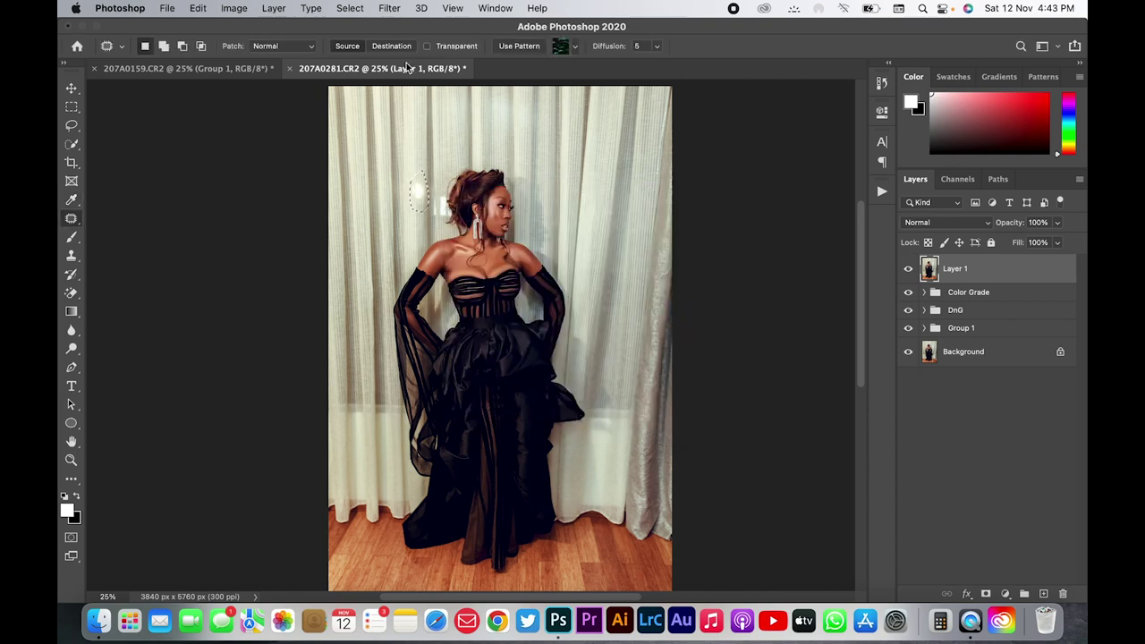
{"action": "left_click", "coordinate": [235, 8]}
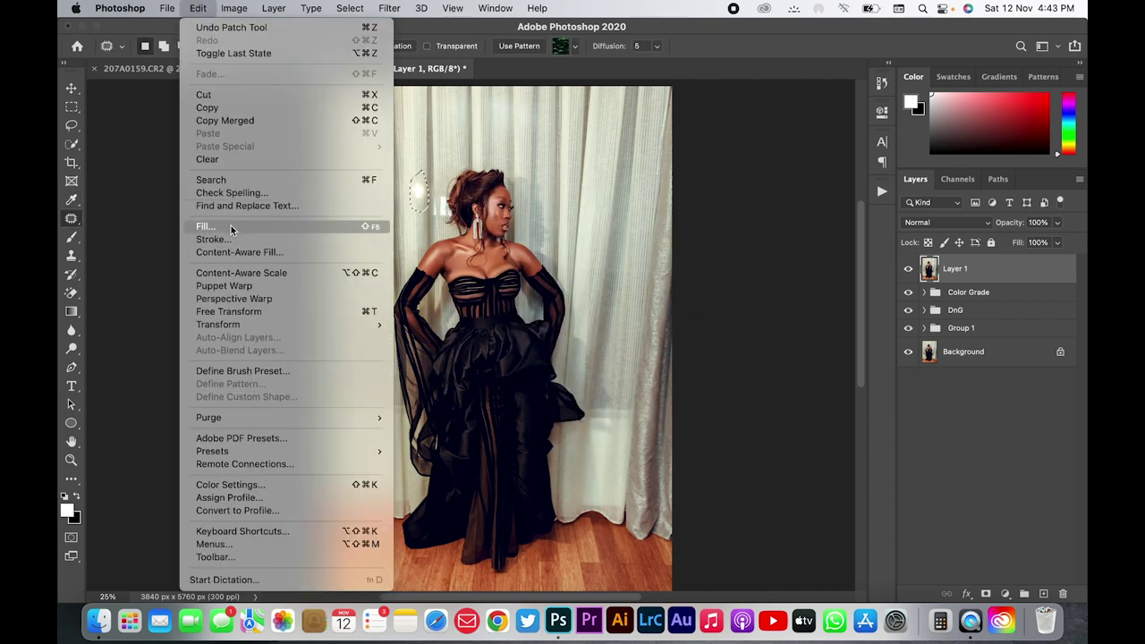
{"action": "left_click", "coordinate": [231, 230]}
{"action": "left_click", "coordinate": [665, 247]}
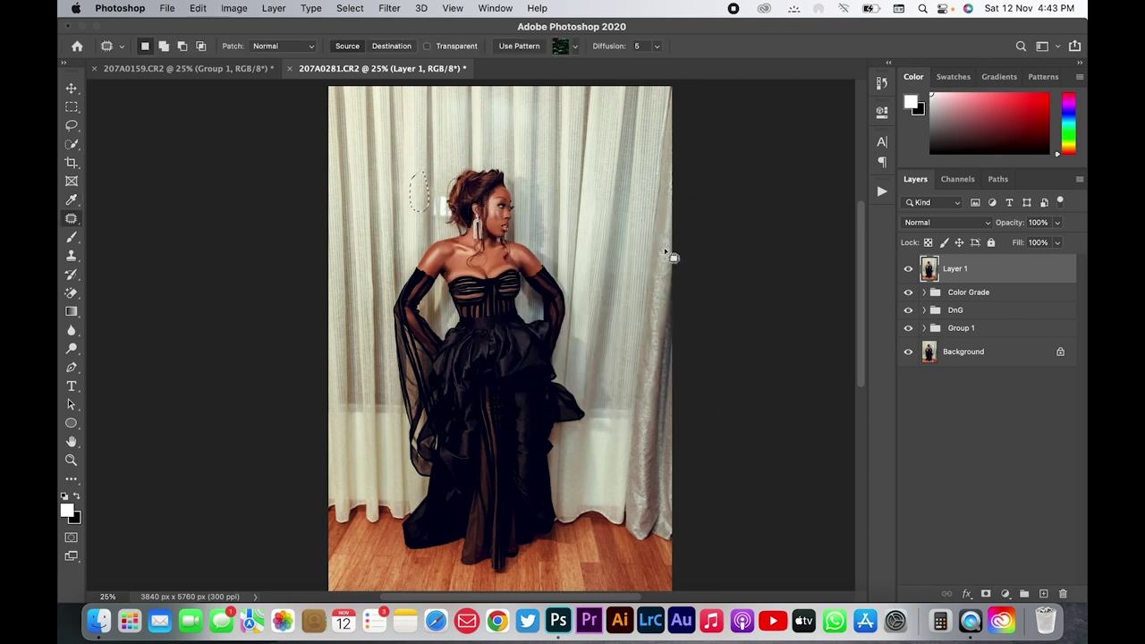
{"action": "left_click", "coordinate": [450, 215]}
Content-Aware fill the curtain patch left of the hair, deselect, undo, and zoom to 50%
{"action": "left_click_drag", "start_coordinate": [454, 212], "coordinate": [443, 183]}
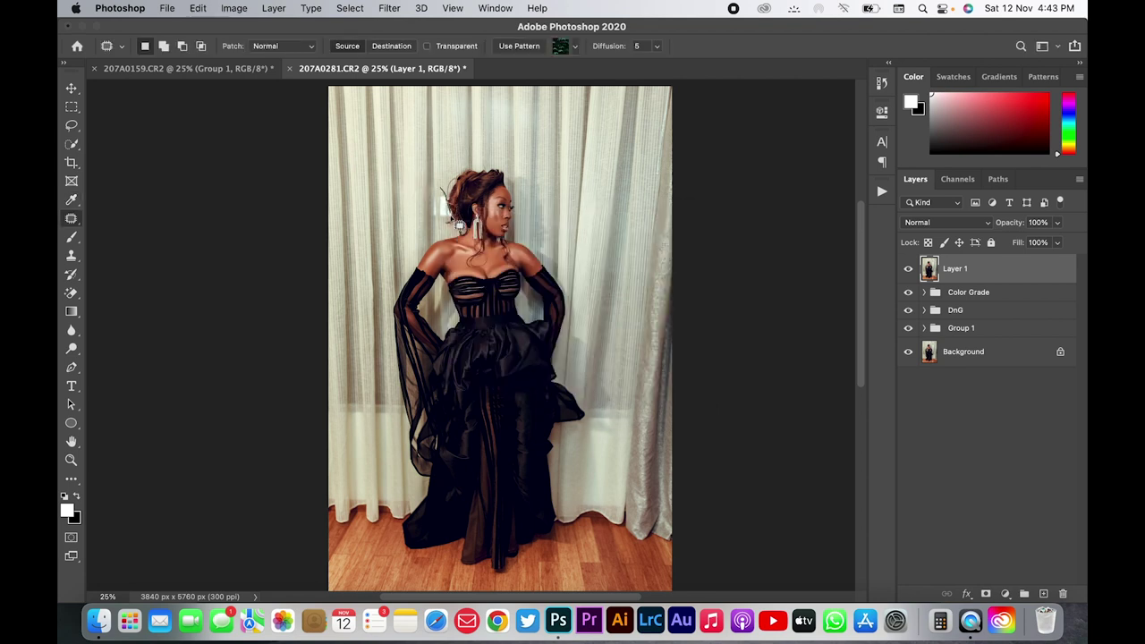
{"action": "left_click", "coordinate": [233, 9]}
{"action": "left_click", "coordinate": [232, 230]}
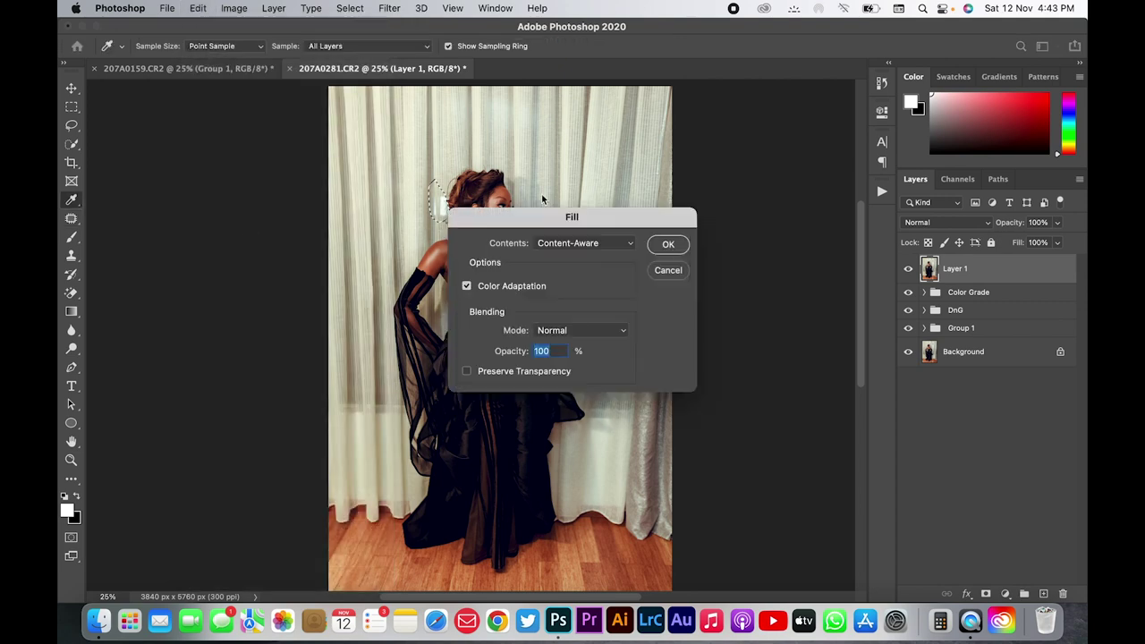
{"action": "left_click", "coordinate": [668, 243]}
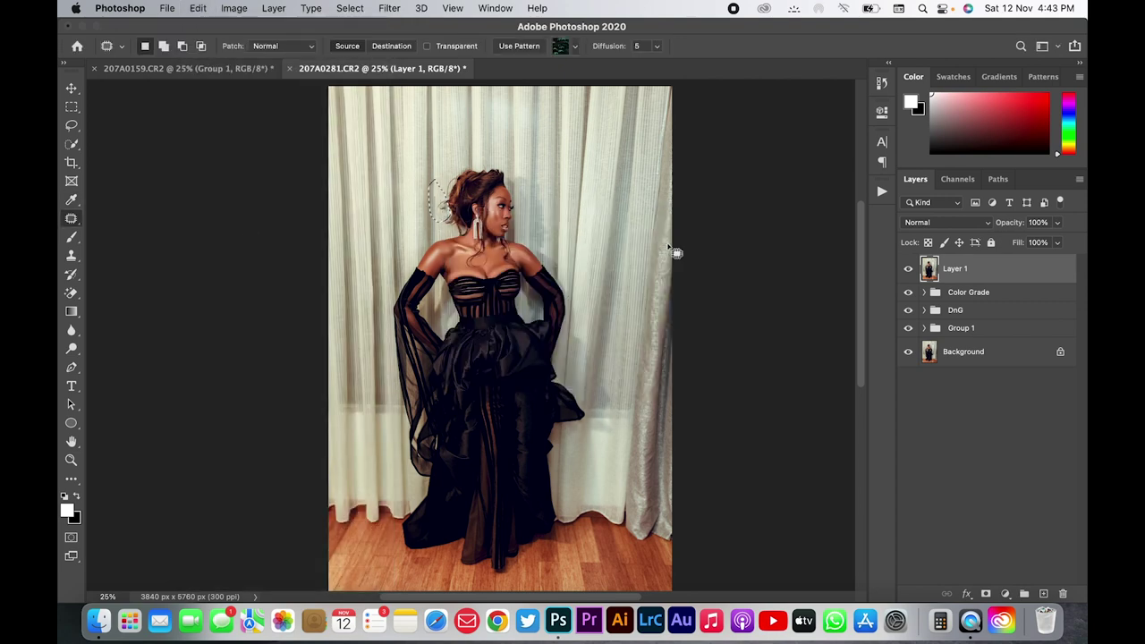
{"action": "key", "text": "super+d"}
{"action": "key", "text": "super+z"}
{"action": "key", "text": "super+z"}
{"action": "key", "text": "super+d"}
{"action": "key", "text": "super+equal"}
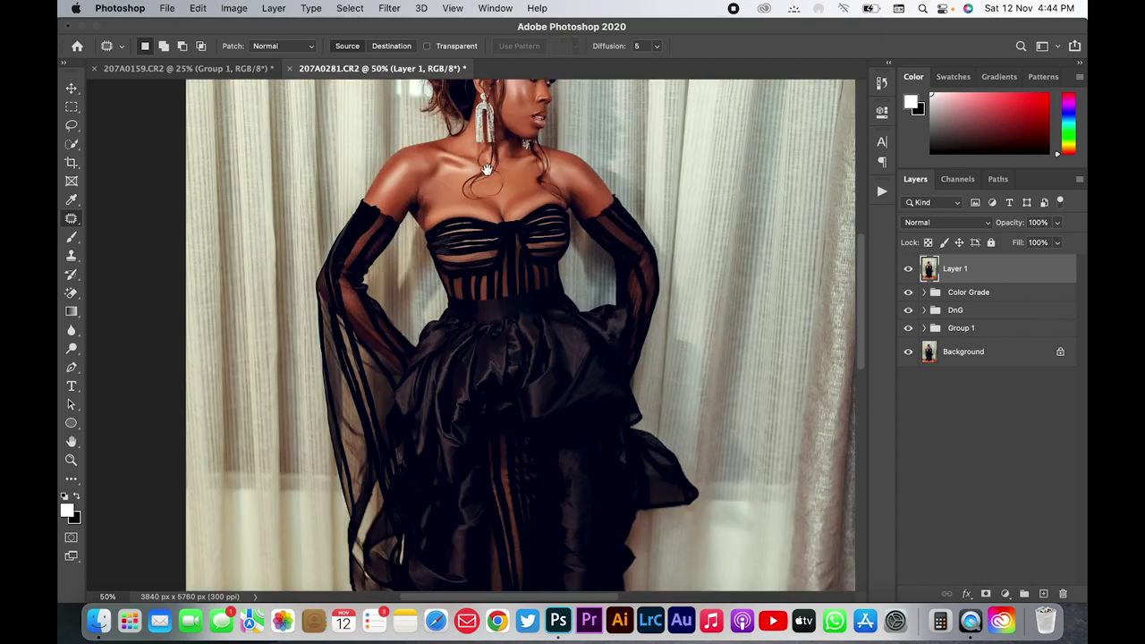
Content-Aware fill and patch the curtain highlight beside the hair, then zoom out
{"action": "left_click_drag", "start_coordinate": [501, 284], "coordinate": [523, 426]}
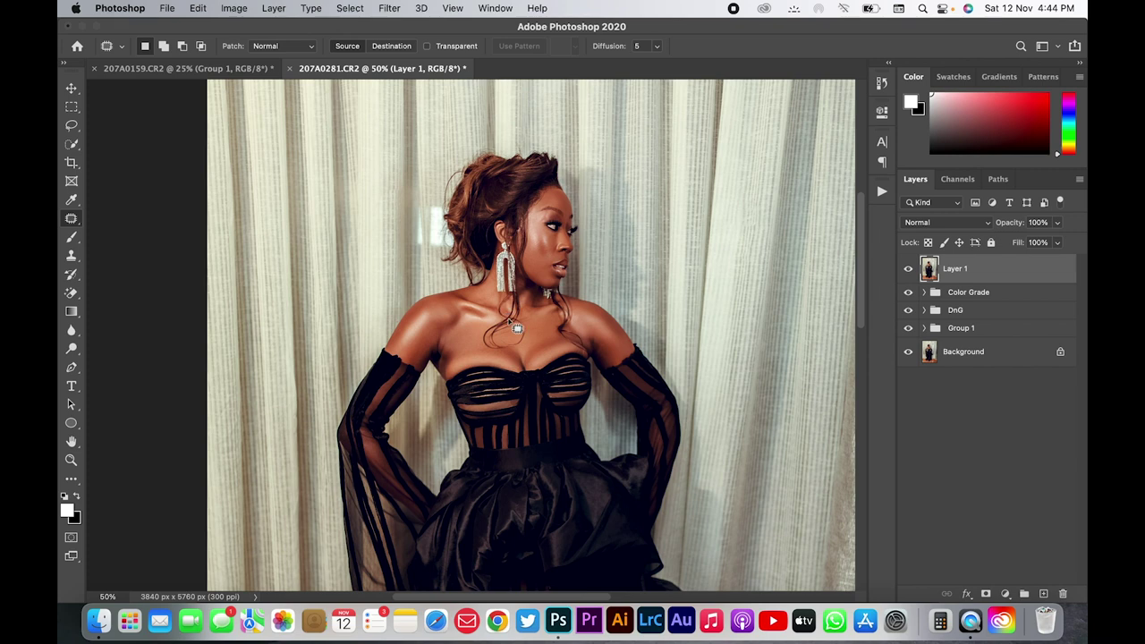
{"action": "left_click_drag", "start_coordinate": [424, 205], "coordinate": [435, 258]}
{"action": "left_click", "coordinate": [234, 8]}
{"action": "left_click", "coordinate": [224, 226]}
{"action": "key", "text": "Return"}
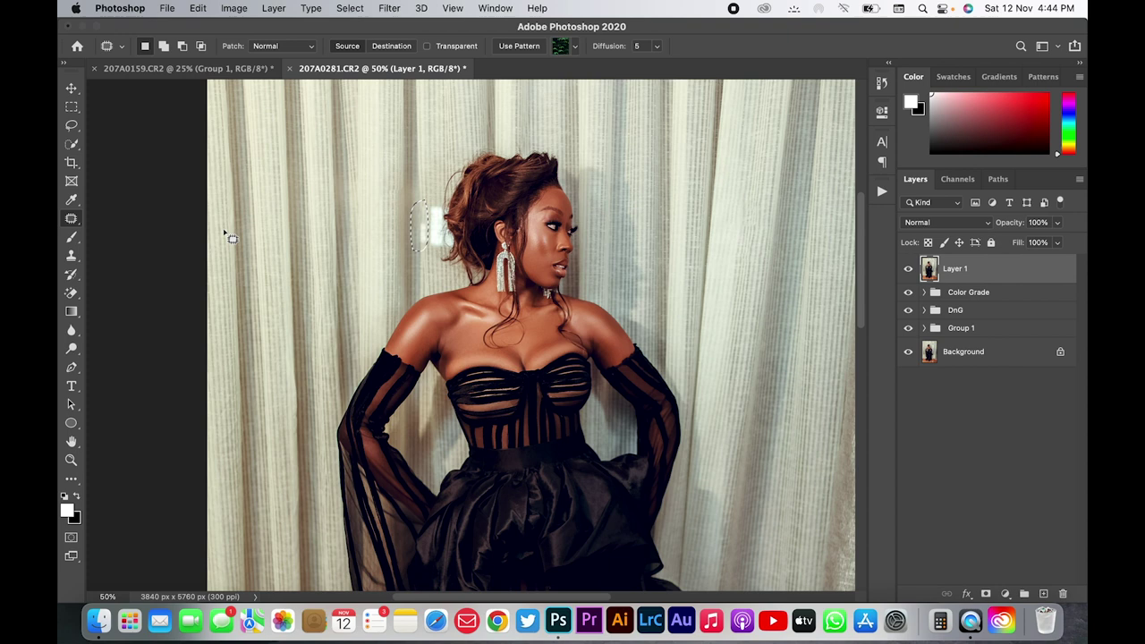
{"action": "left_click_drag", "start_coordinate": [422, 242], "coordinate": [421, 186]}
{"action": "key", "text": "super+d"}
{"action": "key", "text": "super+minus"}
{"action": "key", "text": "super+minus"}
Toggle Layer 1 to compare before and after, then add a hide-all black mask
{"action": "left_click", "coordinate": [909, 269]}
{"action": "left_click", "coordinate": [909, 270]}
{"action": "left_click", "coordinate": [909, 269]}
{"action": "left_click", "coordinate": [986, 594], "text": "alt"}
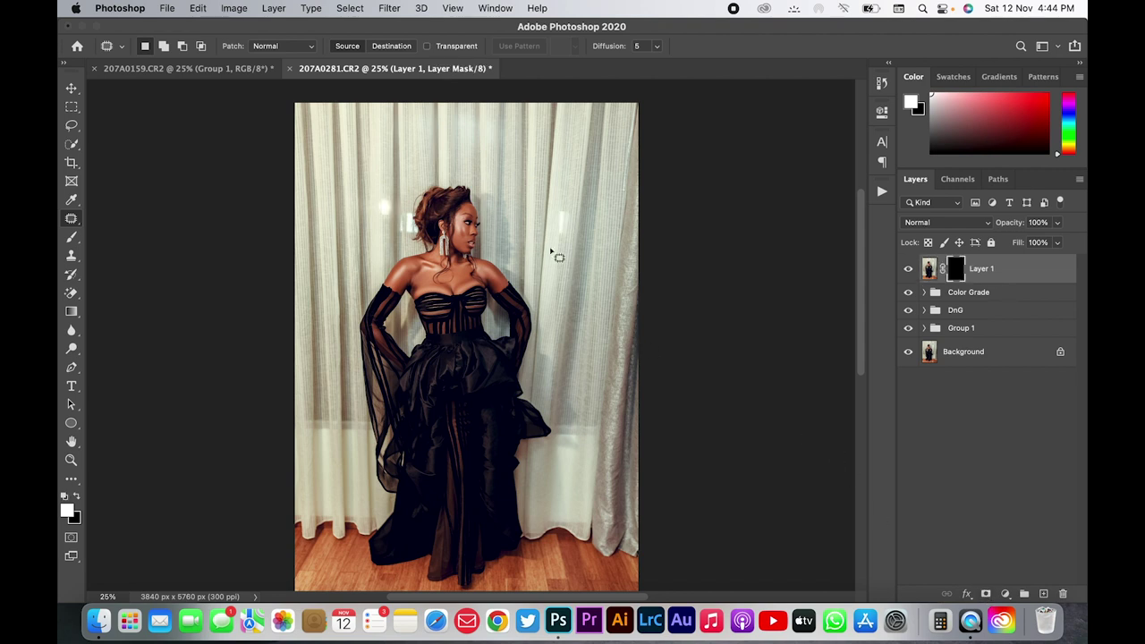
Paint white at 100% flow on Layer 1's mask over the bright spots
{"action": "key", "text": "b"}
{"action": "left_click_drag", "start_coordinate": [473, 46], "coordinate": [612, 80]}
{"action": "key", "text": "bracketright"}
{"action": "key", "text": "bracketright"}
{"action": "key", "text": "bracketright"}
{"action": "key", "text": "bracketright"}
{"action": "left_click_drag", "start_coordinate": [561, 214], "coordinate": [556, 239]}
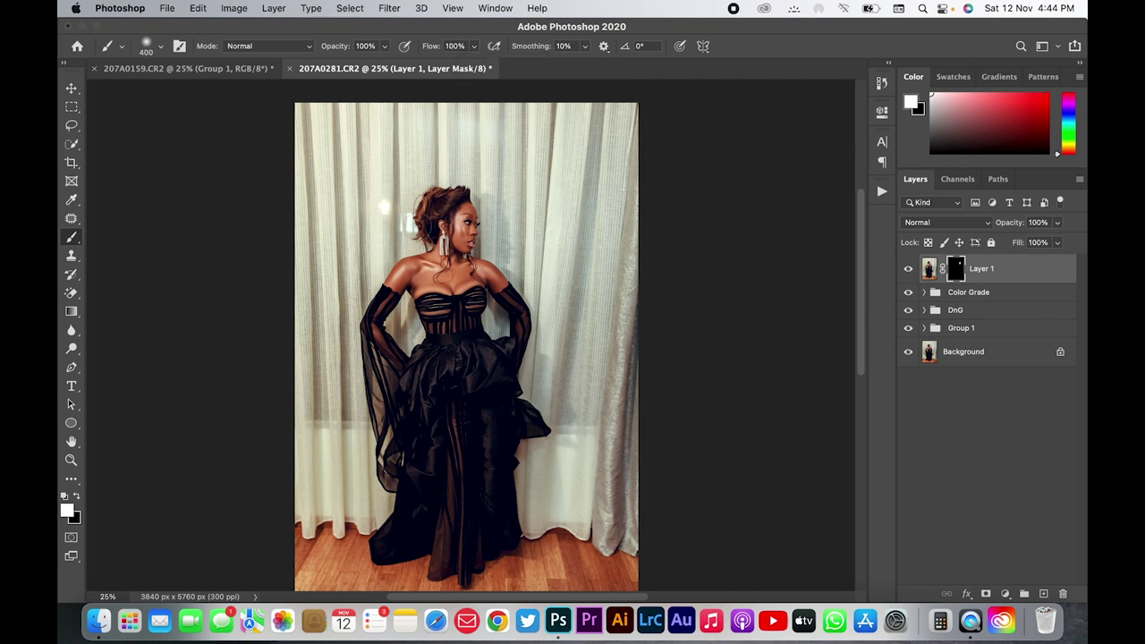
{"action": "left_click_drag", "start_coordinate": [381, 206], "coordinate": [384, 225]}
{"action": "key", "text": "v"}
{"action": "left_click", "coordinate": [740, 320]}
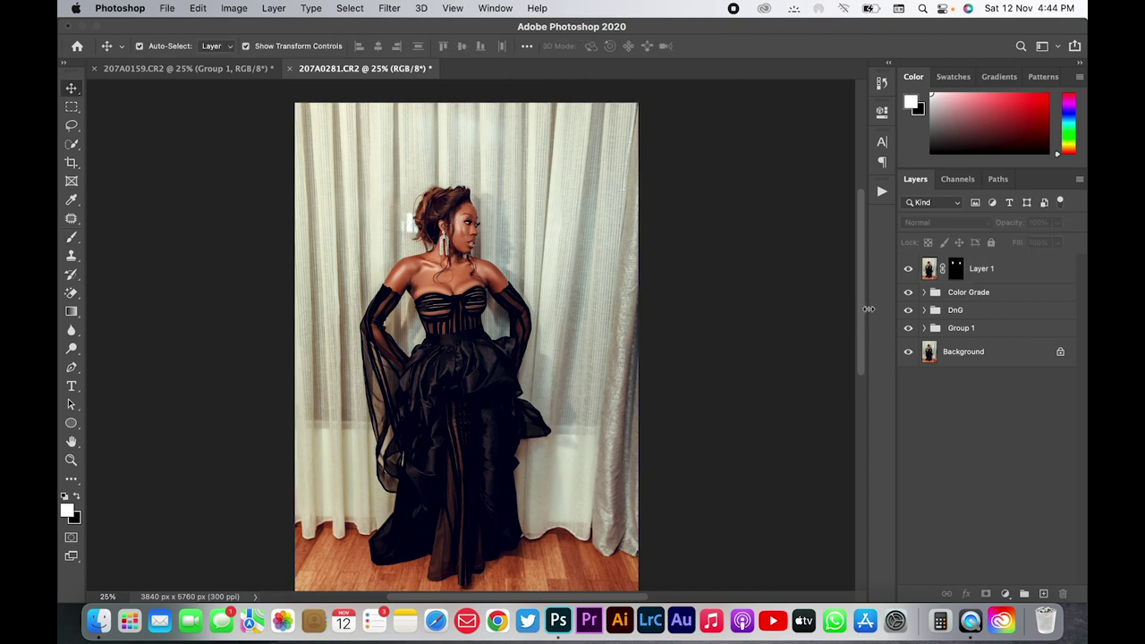
{"action": "left_click_drag", "start_coordinate": [861, 294], "coordinate": [868, 338]}
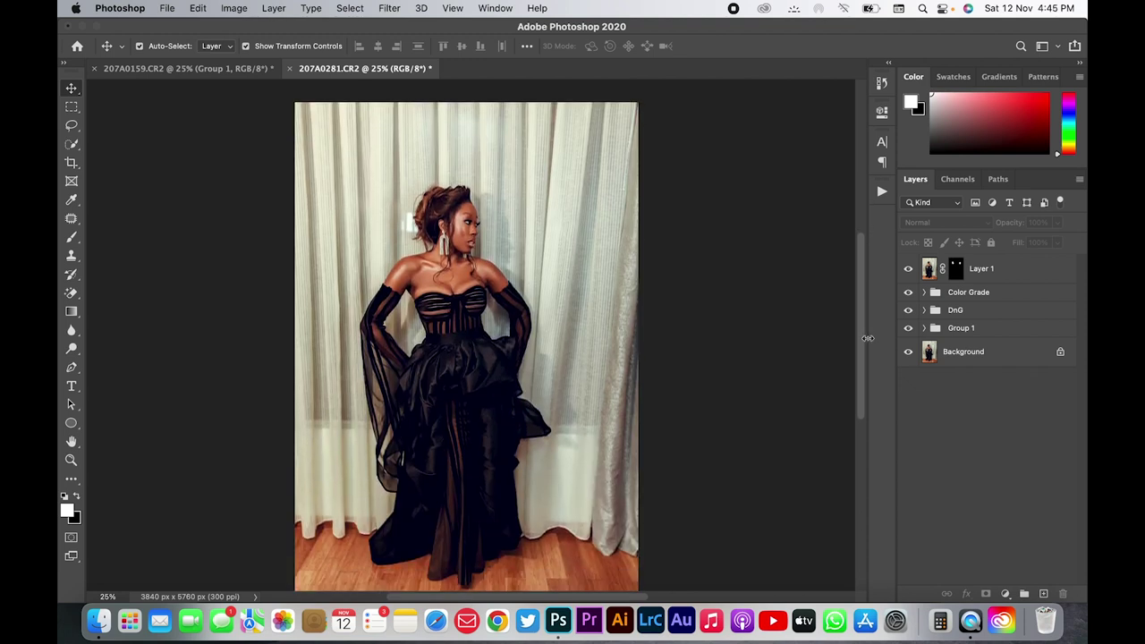
{"action": "left_click_drag", "start_coordinate": [860, 315], "coordinate": [859, 333]}
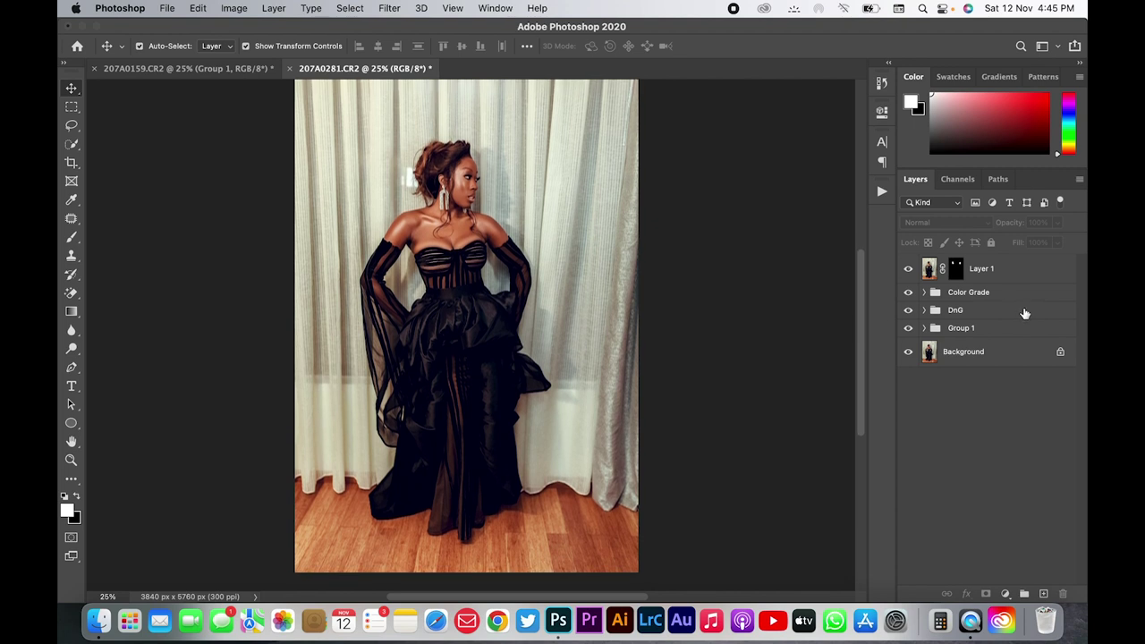
Add a Black & White adjustment layer above Layer 1
{"action": "left_click", "coordinate": [993, 276]}
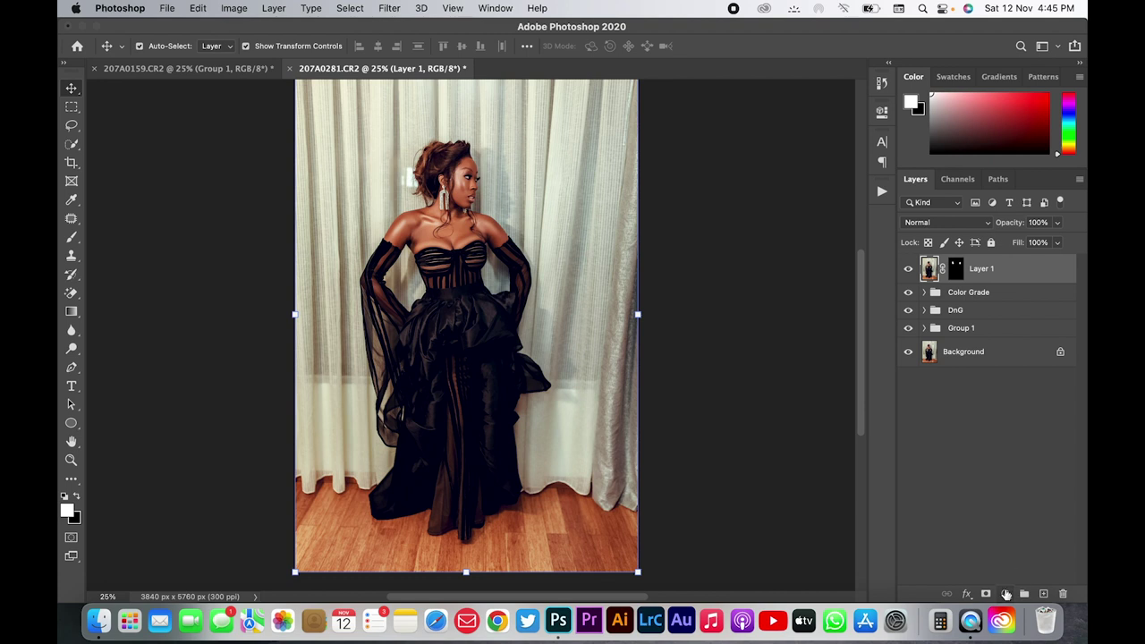
{"action": "left_click", "coordinate": [1006, 594]}
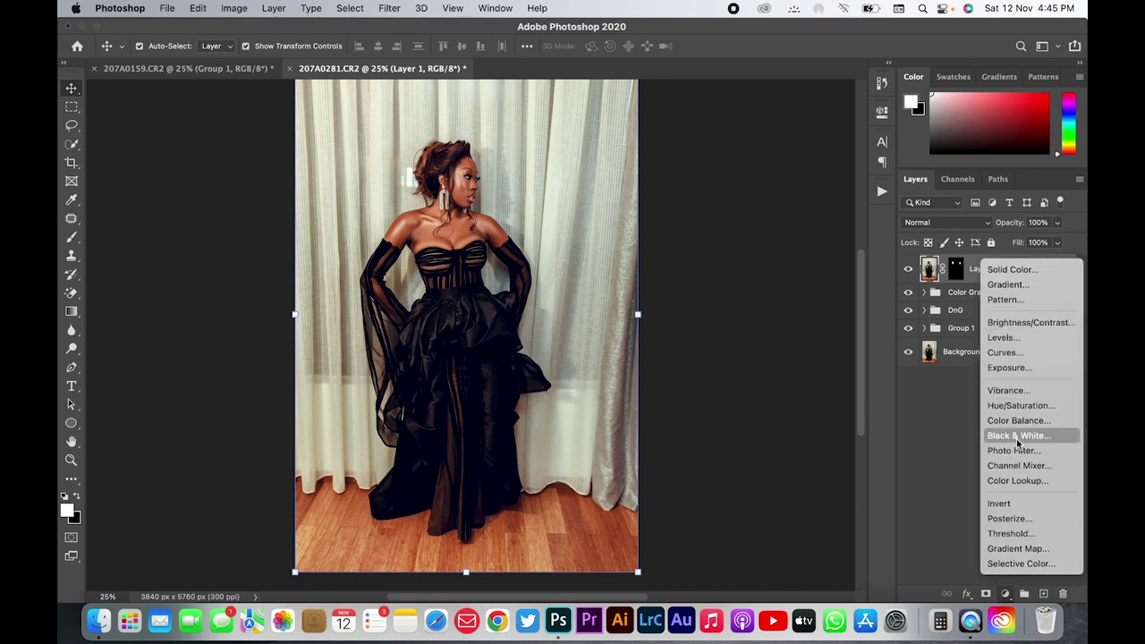
{"action": "left_click", "coordinate": [1018, 436]}
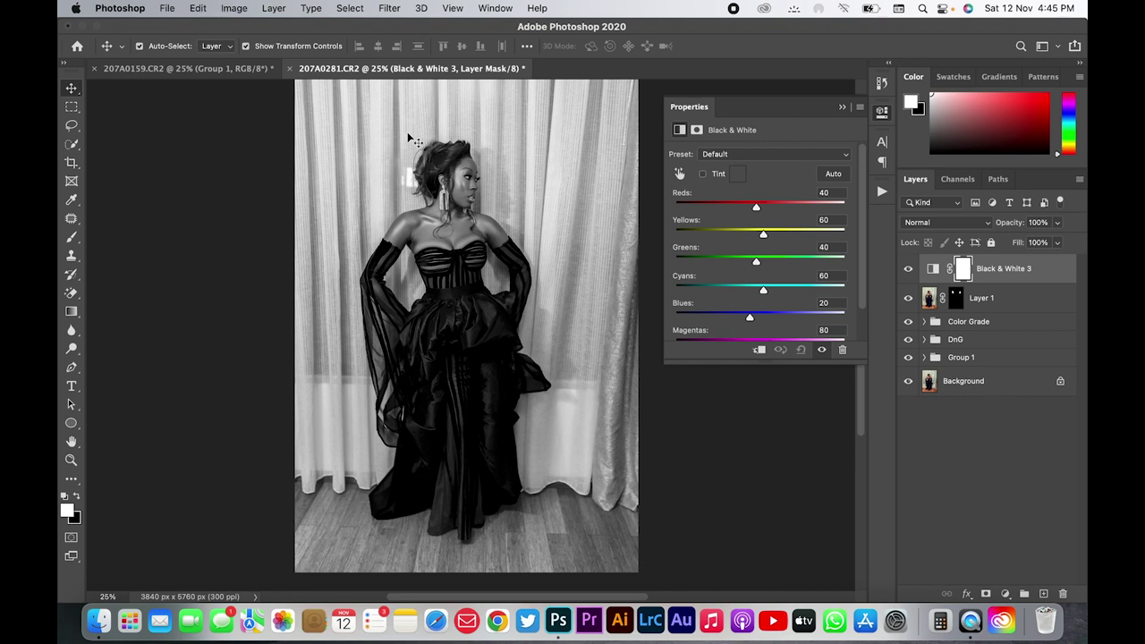
Set Reds 73, Yellows 113 and Blues 58, then invert the mask to black
{"action": "left_click_drag", "start_coordinate": [748, 320], "coordinate": [756, 319]}
{"action": "left_click_drag", "start_coordinate": [756, 320], "coordinate": [762, 319]}
{"action": "mouse_move", "coordinate": [756, 207]}
{"action": "left_mouse_down"}
{"action": "mouse_move", "coordinate": [781, 208]}
{"action": "mouse_move", "coordinate": [767, 207]}
{"action": "mouse_move", "coordinate": [781, 234]}
{"action": "left_mouse_up"}
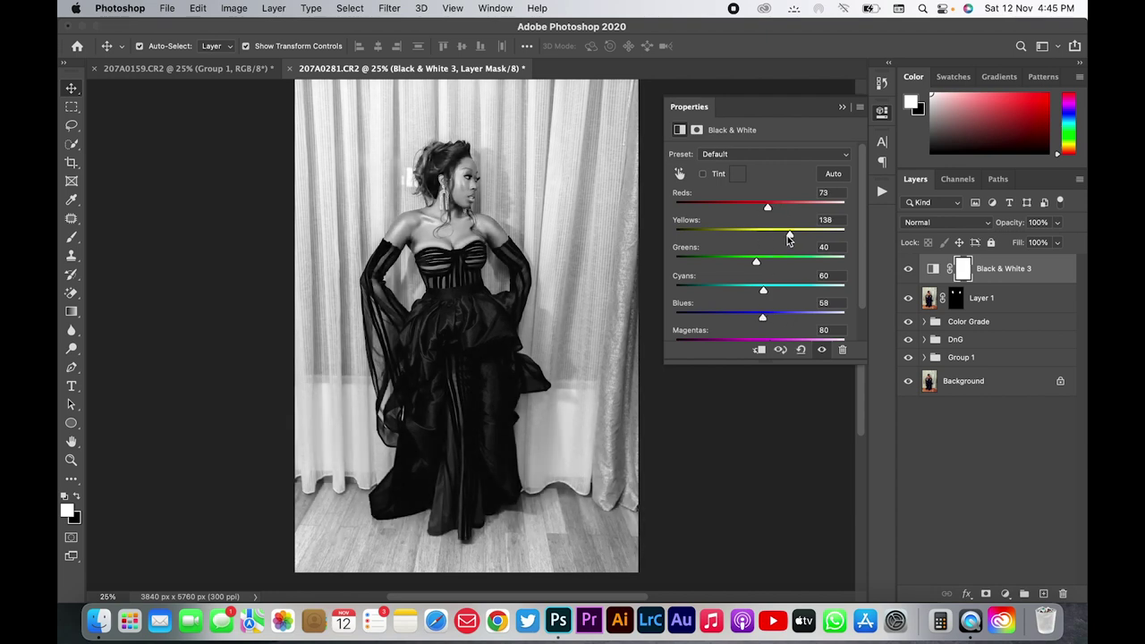
{"action": "left_click", "coordinate": [842, 107]}
{"action": "key", "text": "ctrl+i"}
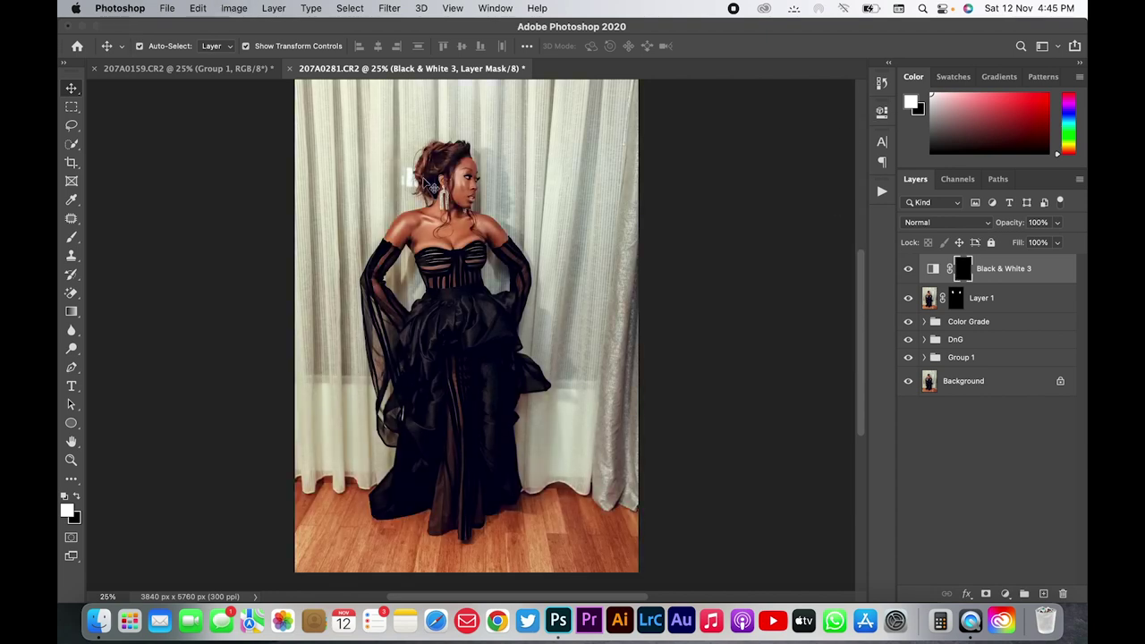
Brush over the left and right curtains on the mask to desaturate them
{"action": "key", "text": "b"}
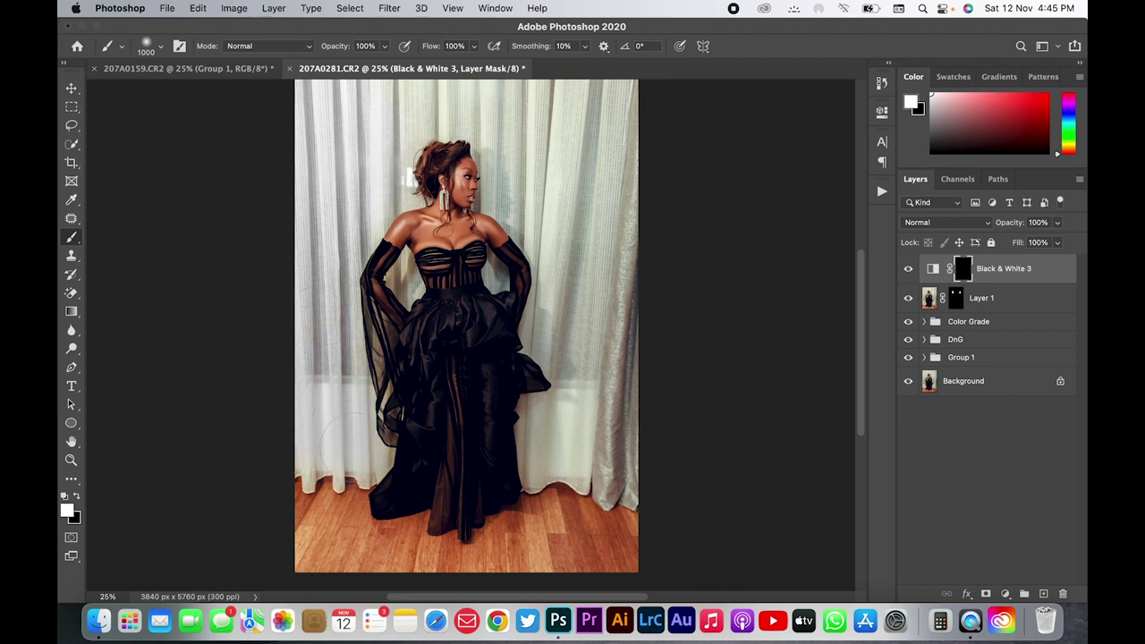
{"action": "left_click_drag", "start_coordinate": [286, 439], "coordinate": [265, 292]}
{"action": "left_click_drag", "start_coordinate": [660, 89], "coordinate": [591, 161]}
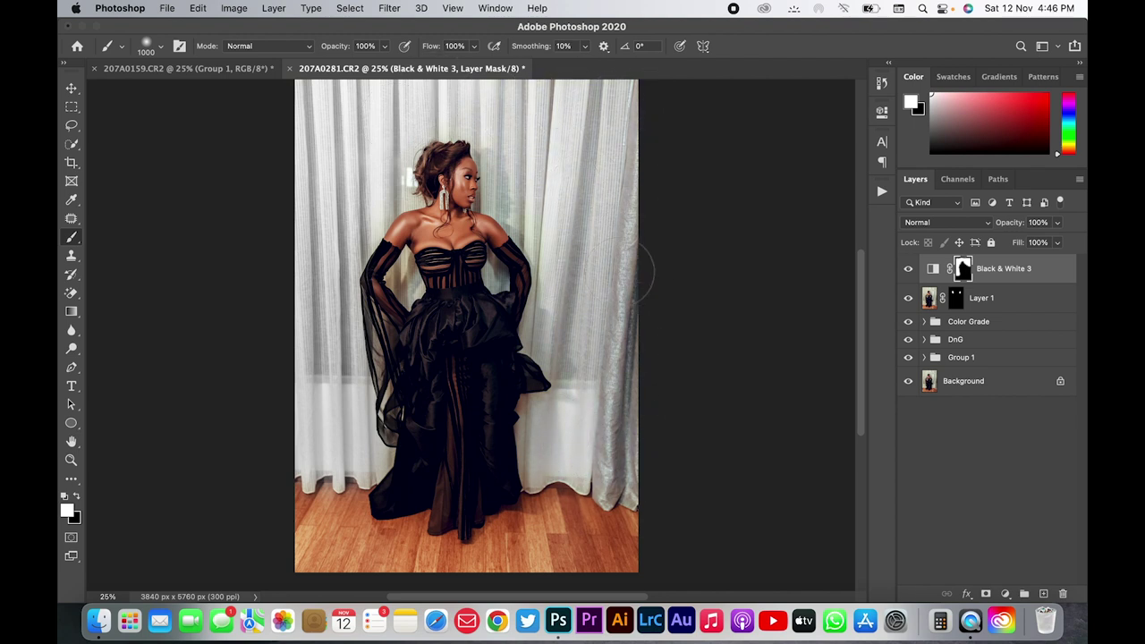
Shrink the brush to 300 and soften its hardness to 20% for finer edges
{"action": "scroll", "coordinate": [550, 199], "scroll_direction": "up", "scroll_amount": 2}
{"action": "key", "text": "bracketleft"}
{"action": "key", "text": "bracketleft"}
{"action": "key", "text": "bracketleft"}
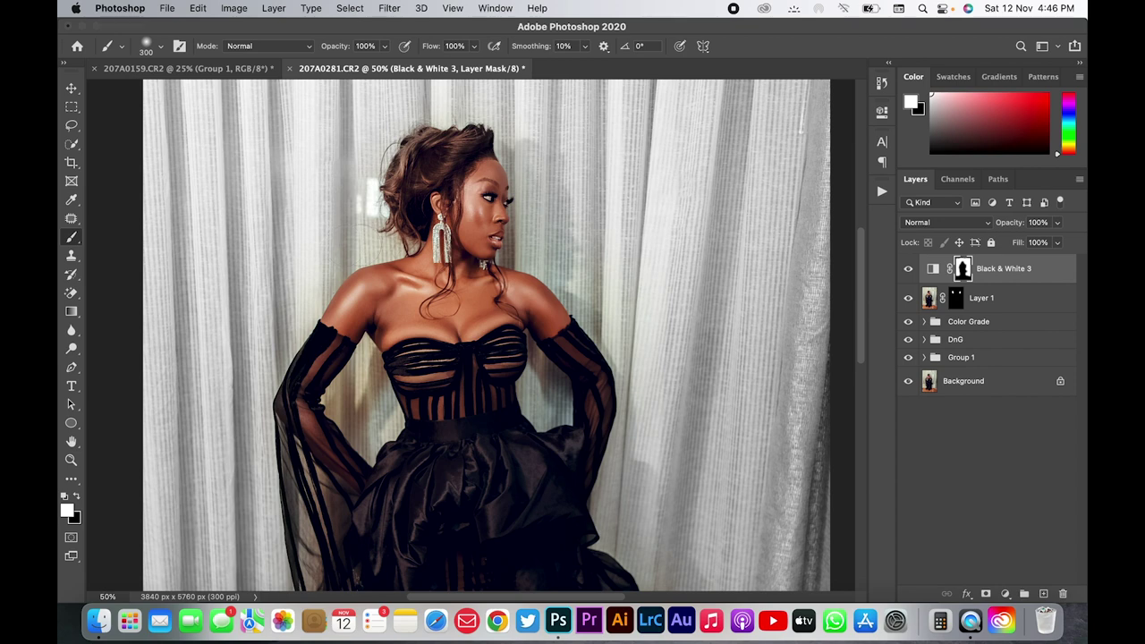
{"action": "scroll", "coordinate": [293, 224], "scroll_direction": "up", "scroll_amount": 1}
{"action": "key", "text": "bracketleft"}
{"action": "key", "text": "bracketleft"}
{"action": "key", "text": "bracketleft"}
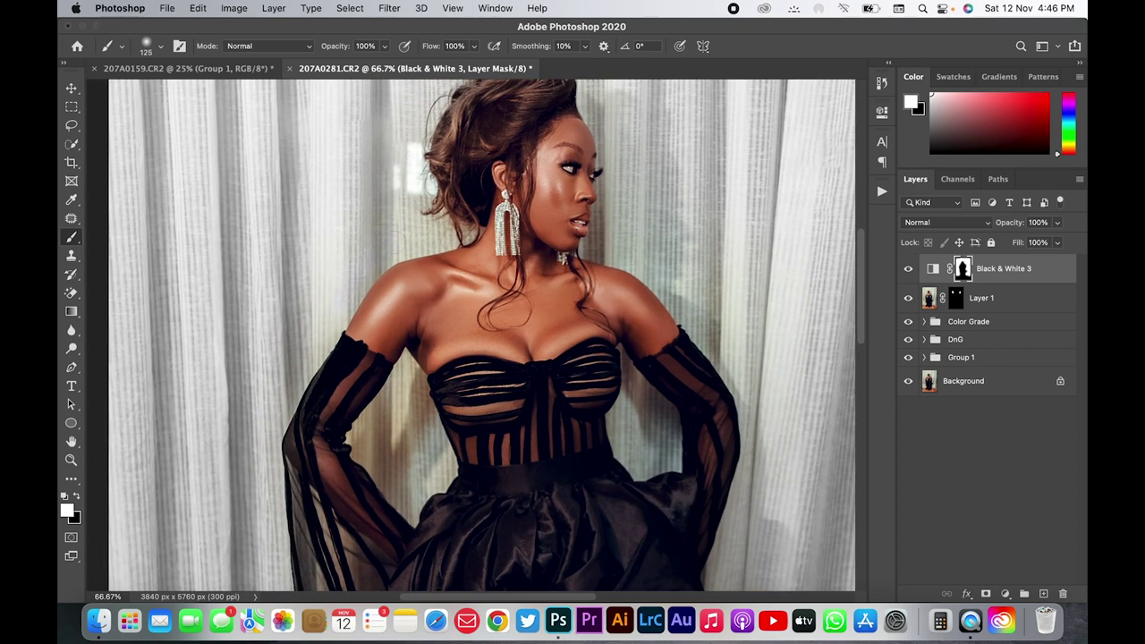
{"action": "left_click", "coordinate": [160, 45]}
{"action": "left_click_drag", "start_coordinate": [144, 125], "coordinate": [157, 125]}
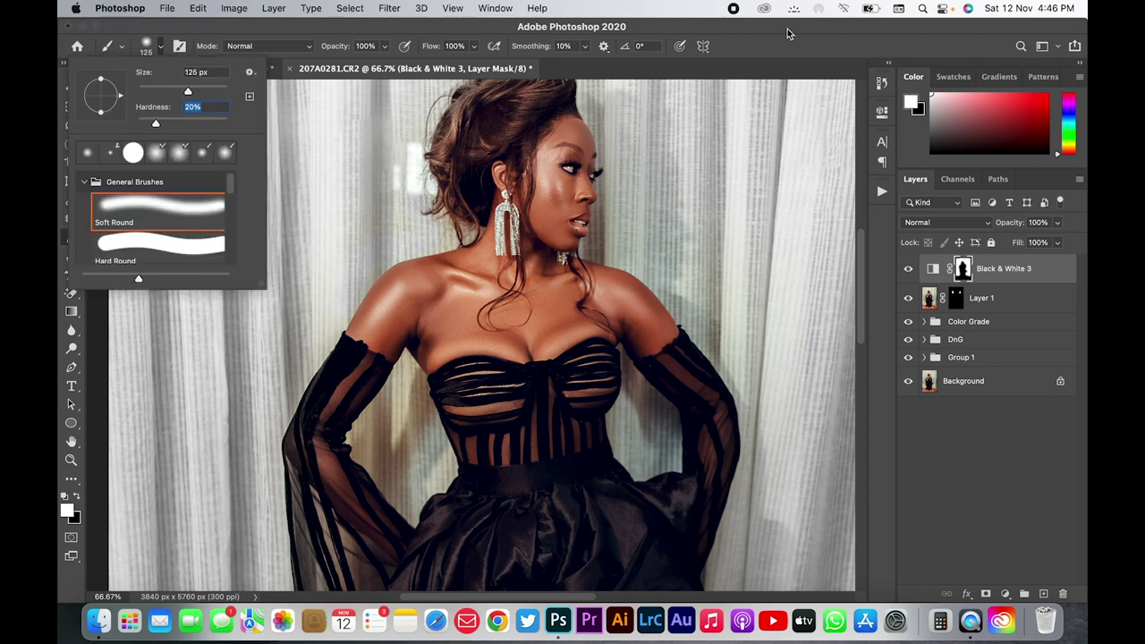
{"action": "key", "text": "Return"}
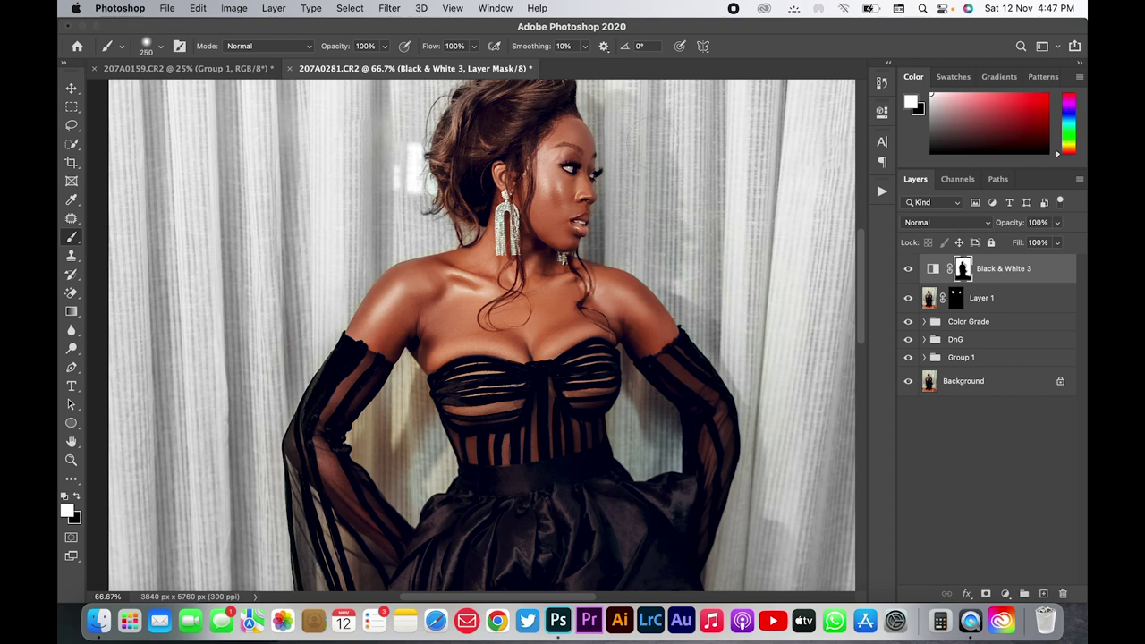
With a 40 px brush, touch up the mask on the curtain beside the dress and sleeve
{"action": "scroll", "coordinate": [645, 179], "scroll_direction": "up", "scroll_amount": 5}
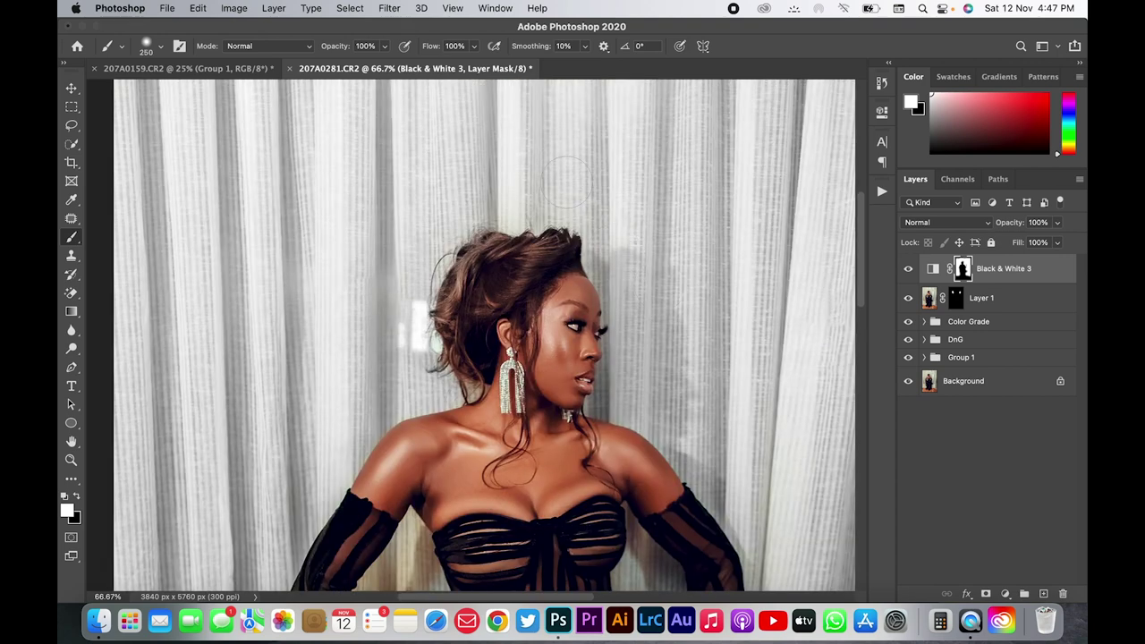
{"action": "mouse_move", "coordinate": [694, 376]}
{"action": "left_mouse_down"}
{"action": "mouse_move", "coordinate": [625, 335]}
{"action": "mouse_move", "coordinate": [603, 286]}
{"action": "left_mouse_up"}
{"action": "key", "text": "bracketleft"}
{"action": "key", "text": "bracketleft"}
{"action": "key", "text": "bracketleft"}
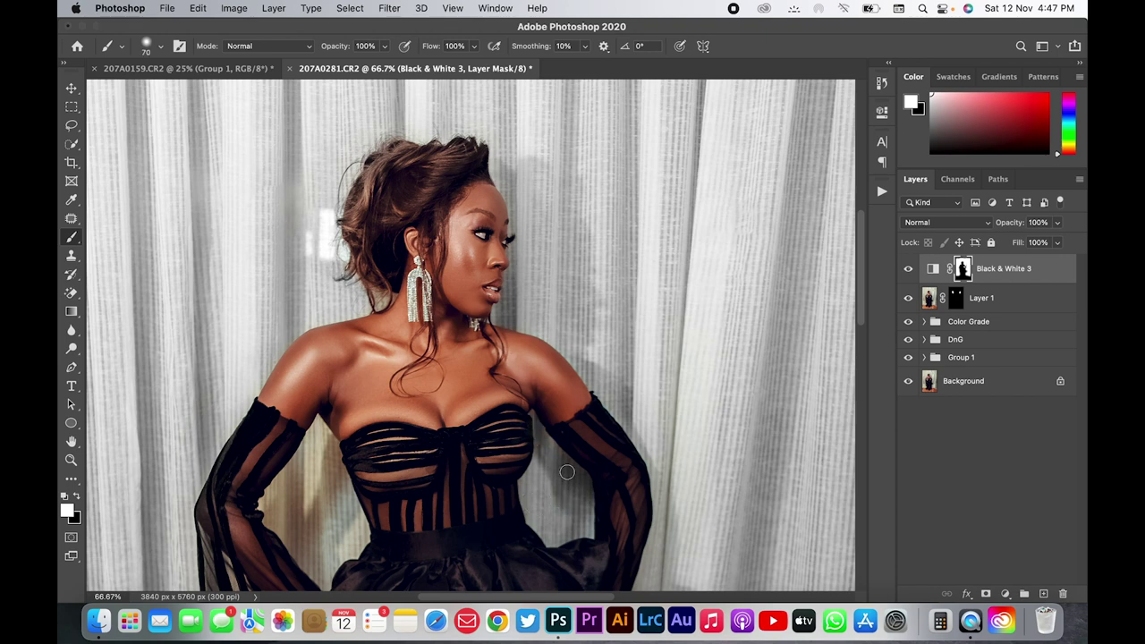
{"action": "key", "text": "bracketleft"}
{"action": "key", "text": "bracketleft"}
{"action": "key", "text": "bracketleft"}
{"action": "mouse_move", "coordinate": [326, 494]}
{"action": "left_mouse_down"}
{"action": "mouse_move", "coordinate": [312, 472]}
{"action": "mouse_move", "coordinate": [271, 502]}
{"action": "mouse_move", "coordinate": [287, 513]}
{"action": "mouse_move", "coordinate": [301, 485]}
{"action": "left_mouse_up"}
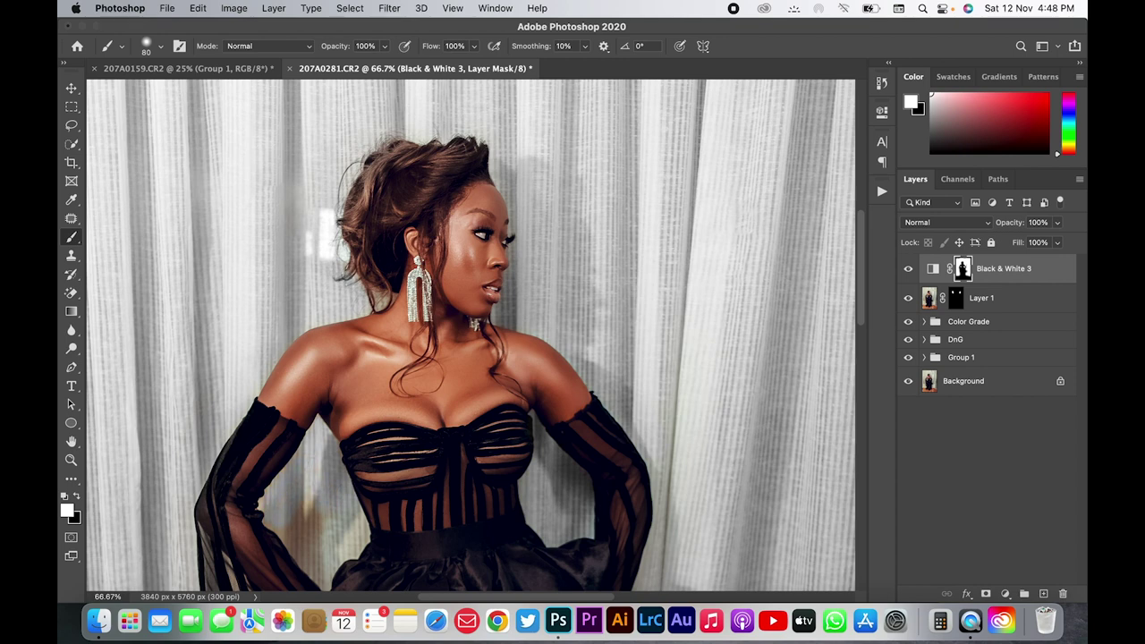
{"action": "mouse_move", "coordinate": [269, 528]}
{"action": "left_mouse_down"}
{"action": "mouse_move", "coordinate": [299, 549]}
{"action": "mouse_move", "coordinate": [313, 512]}
{"action": "left_mouse_up"}
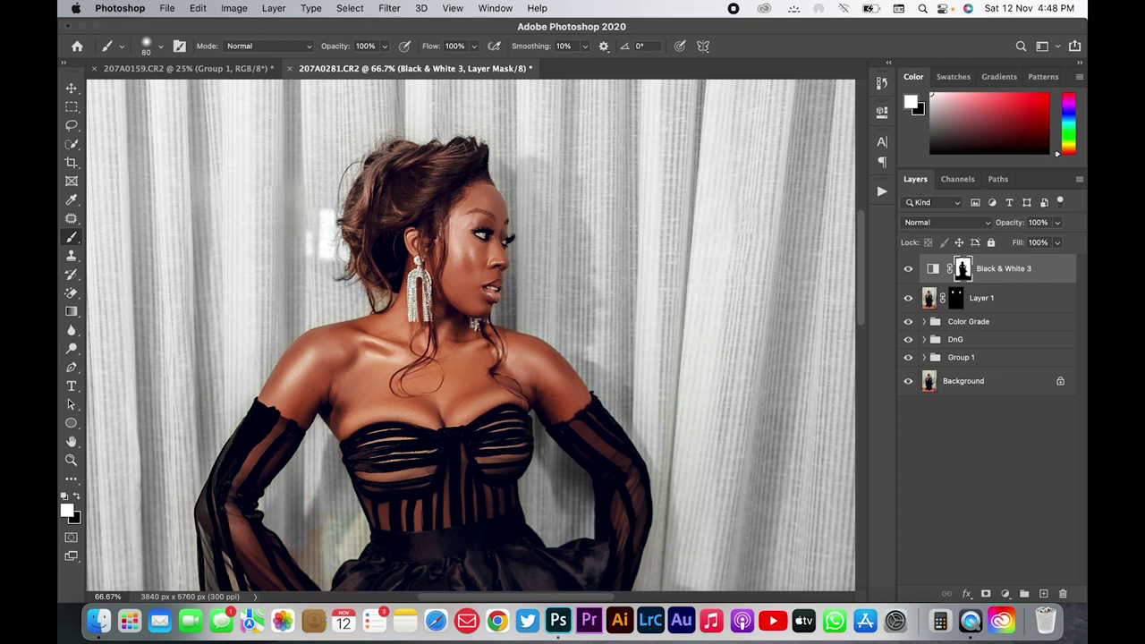
{"action": "left_click_drag", "start_coordinate": [288, 564], "coordinate": [304, 551]}
{"action": "left_click_drag", "start_coordinate": [534, 510], "coordinate": [543, 297]}
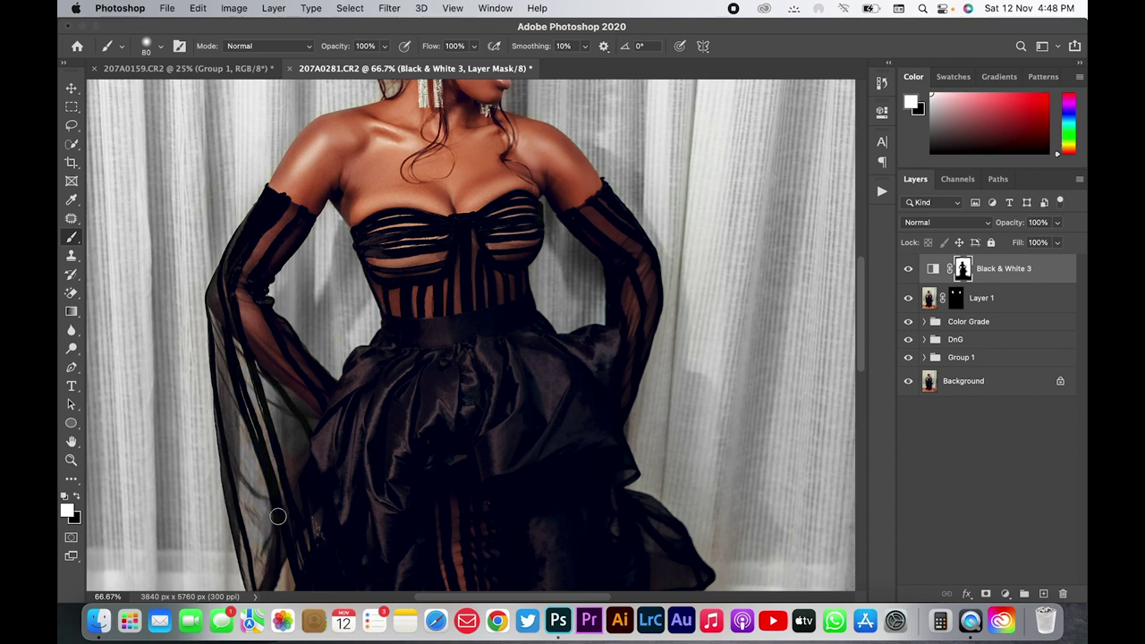
With a 150 px brush, paint the mask down the skirt's left side and sheer edge
{"action": "scroll", "coordinate": [277, 517], "scroll_direction": "down", "scroll_amount": 5}
{"action": "scroll", "coordinate": [319, 375], "scroll_direction": "down", "scroll_amount": 2}
{"action": "key", "text": "bracketright"}
{"action": "key", "text": "bracketright"}
{"action": "key", "text": "bracketright"}
{"action": "mouse_move", "coordinate": [304, 285]}
{"action": "left_mouse_down"}
{"action": "mouse_move", "coordinate": [293, 426]}
{"action": "mouse_move", "coordinate": [327, 358]}
{"action": "left_mouse_up"}
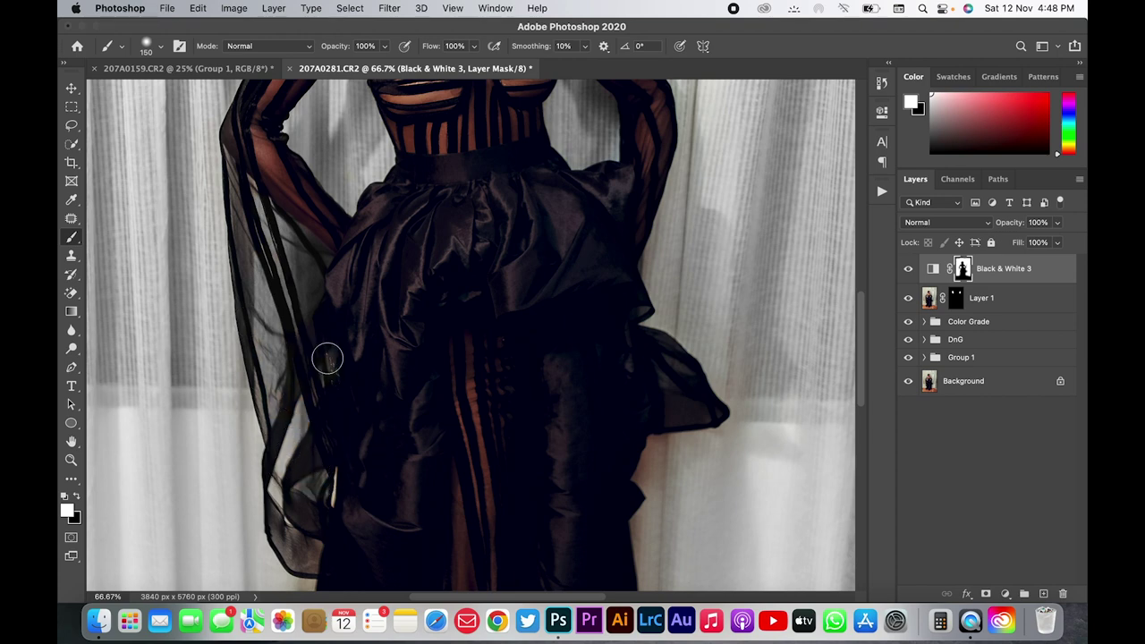
{"action": "scroll", "coordinate": [317, 409], "scroll_direction": "down", "scroll_amount": 3}
{"action": "left_click_drag", "start_coordinate": [306, 434], "coordinate": [309, 543]}
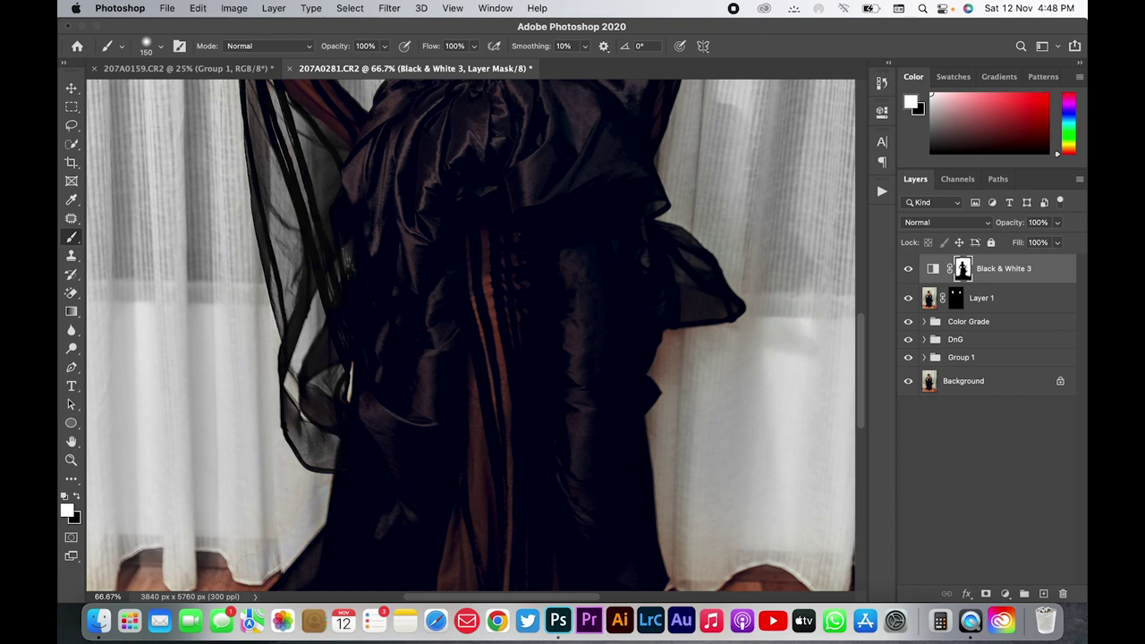
{"action": "left_click_drag", "start_coordinate": [269, 528], "coordinate": [273, 438]}
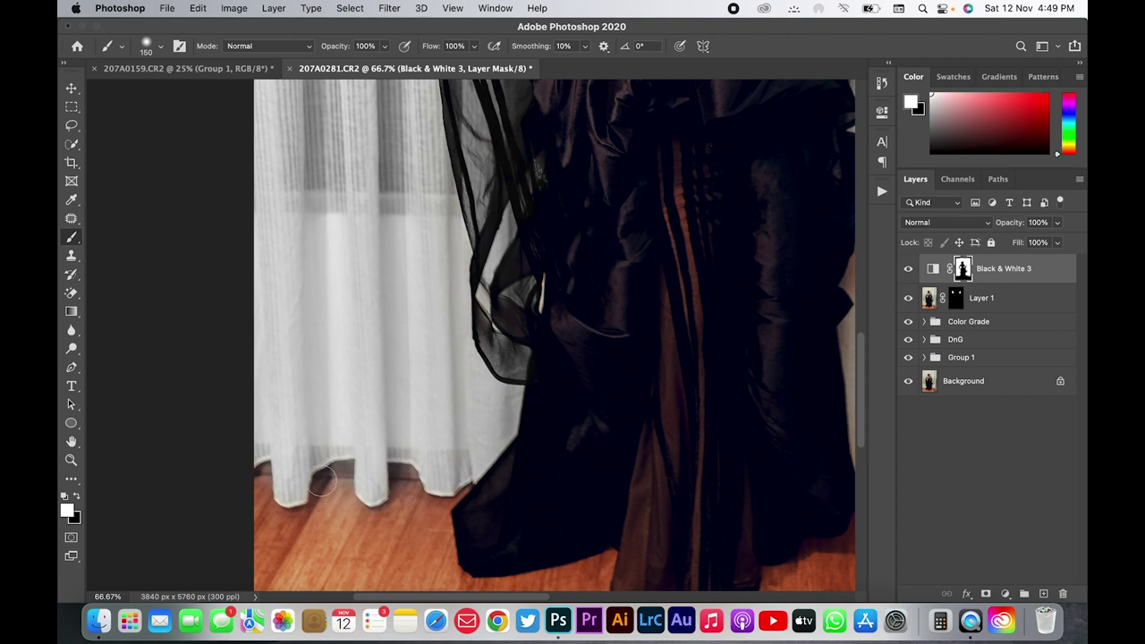
Pan around the lower skirt, curtain and bodice, resizing the brush to 600 then 250
{"action": "scroll", "coordinate": [310, 431], "scroll_direction": "right", "scroll_amount": 3}
{"action": "scroll", "coordinate": [310, 430], "scroll_direction": "up", "scroll_amount": 1}
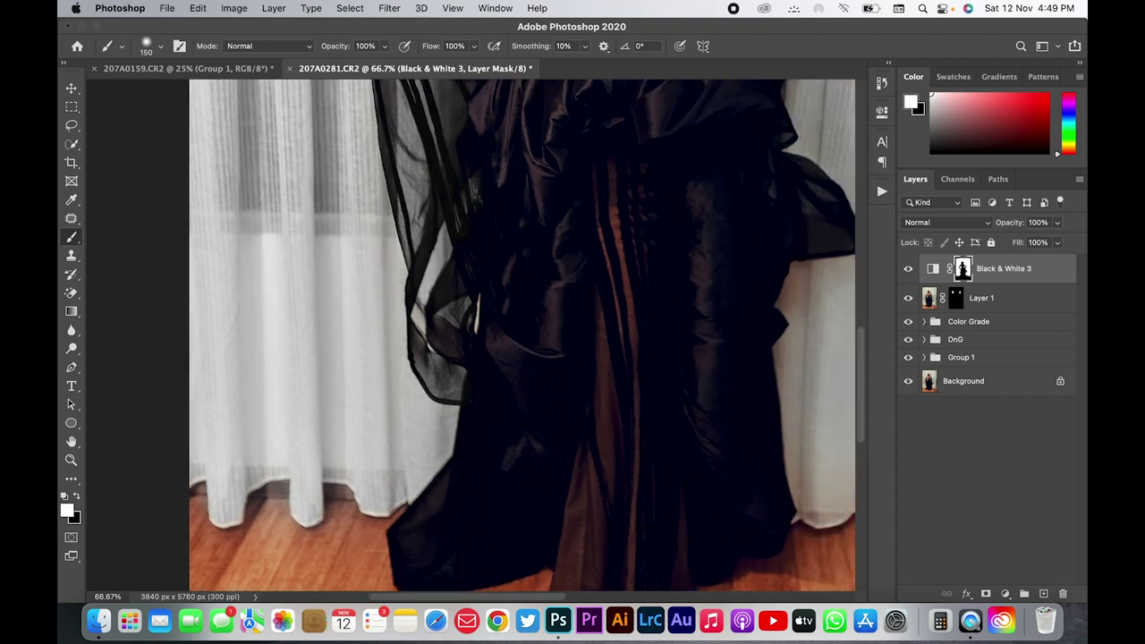
{"action": "left_click_drag", "start_coordinate": [328, 249], "coordinate": [370, 450]}
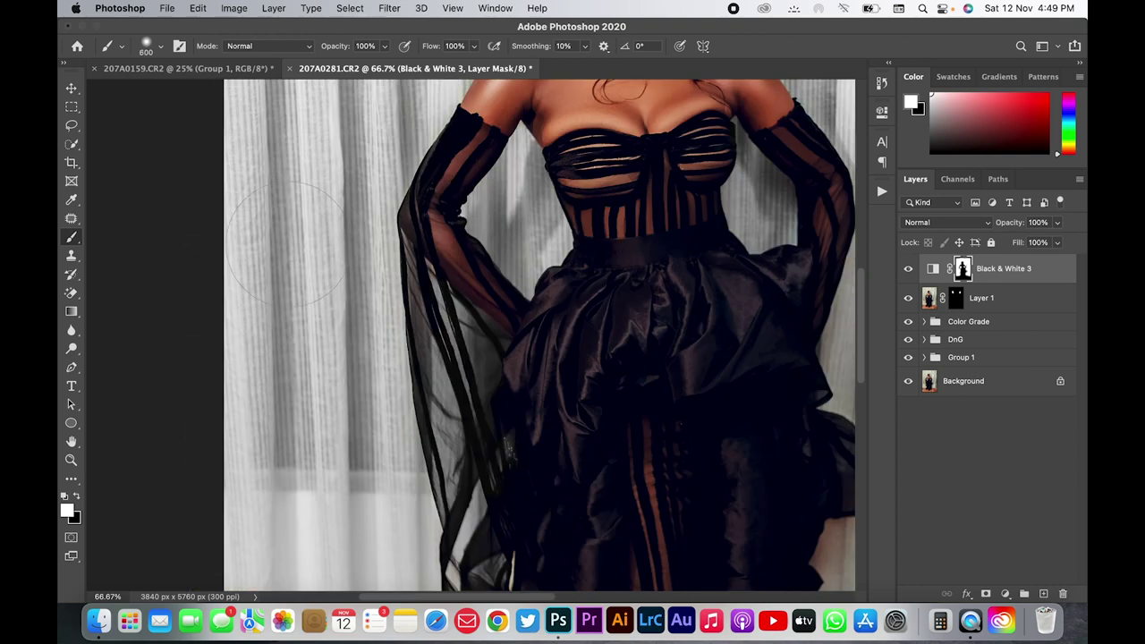
{"action": "key", "text": "bracketright"}
{"action": "key", "text": "bracketright"}
{"action": "key", "text": "bracketright"}
{"action": "left_click_drag", "start_coordinate": [680, 537], "coordinate": [360, 314]}
{"action": "left_click_drag", "start_coordinate": [589, 437], "coordinate": [553, 265]}
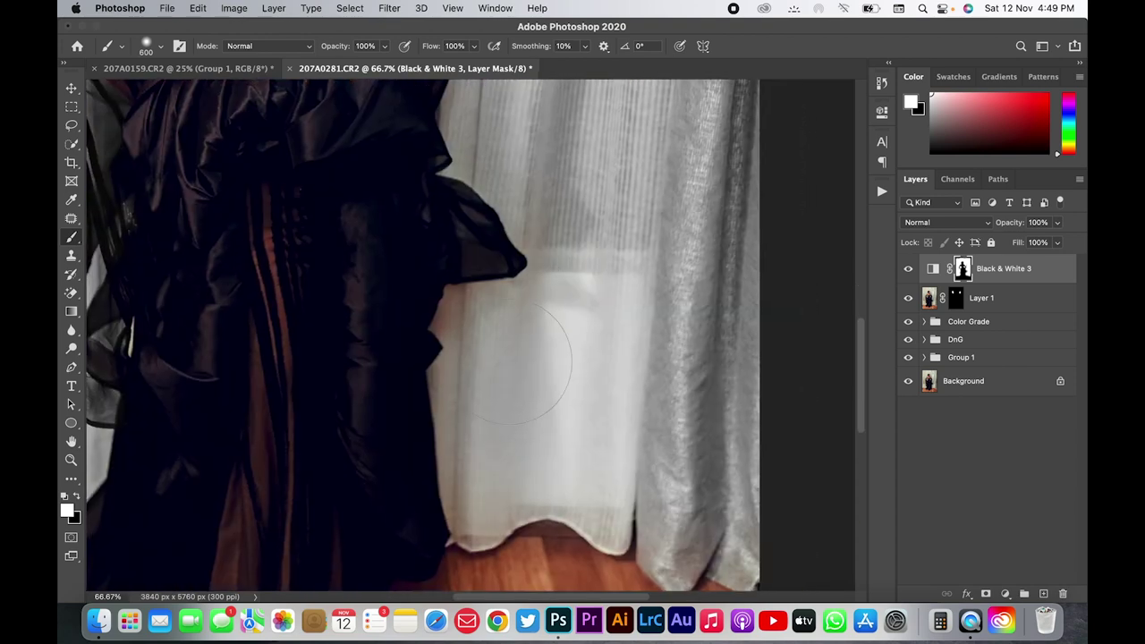
{"action": "key", "text": "bracketleft"}
{"action": "key", "text": "bracketleft"}
{"action": "key", "text": "bracketleft"}
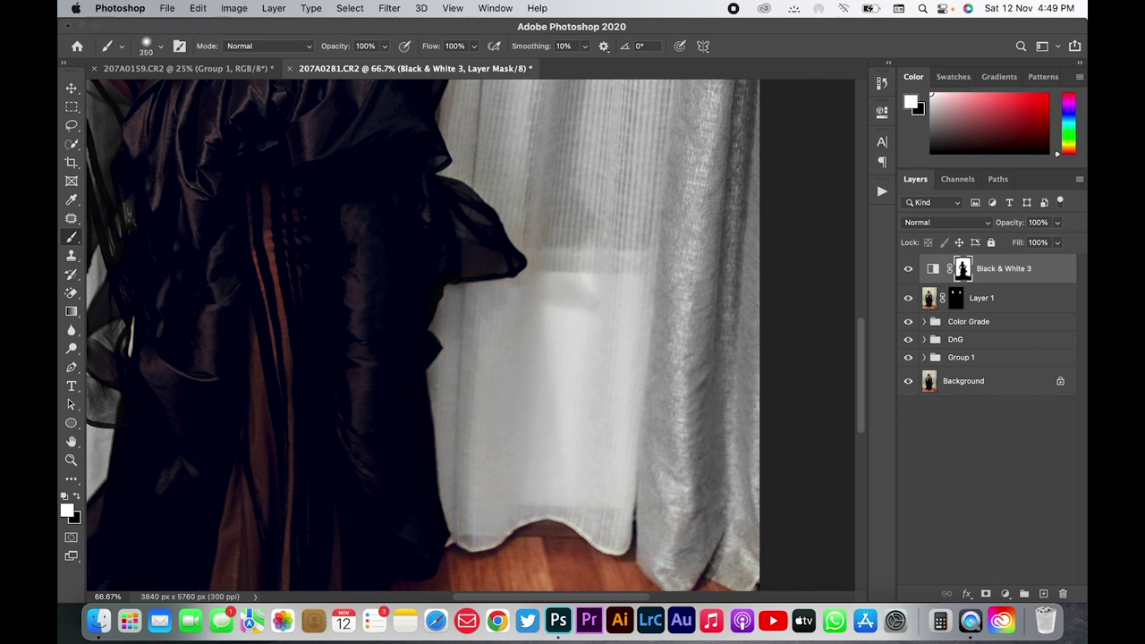
{"action": "left_click_drag", "start_coordinate": [596, 202], "coordinate": [605, 381]}
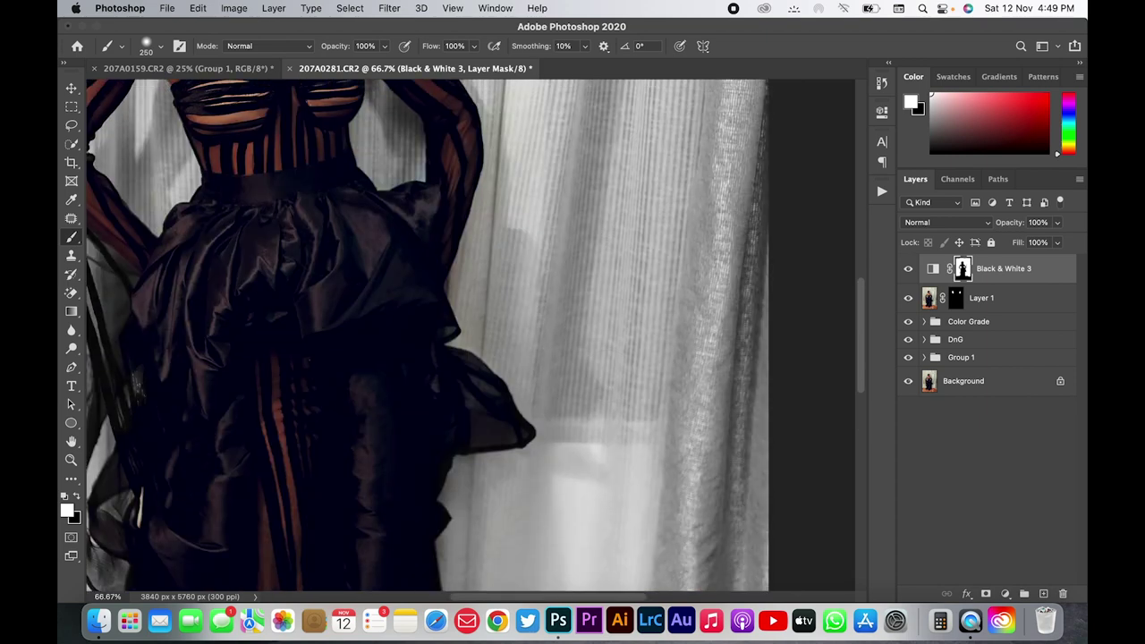
{"action": "left_click_drag", "start_coordinate": [525, 155], "coordinate": [494, 338]}
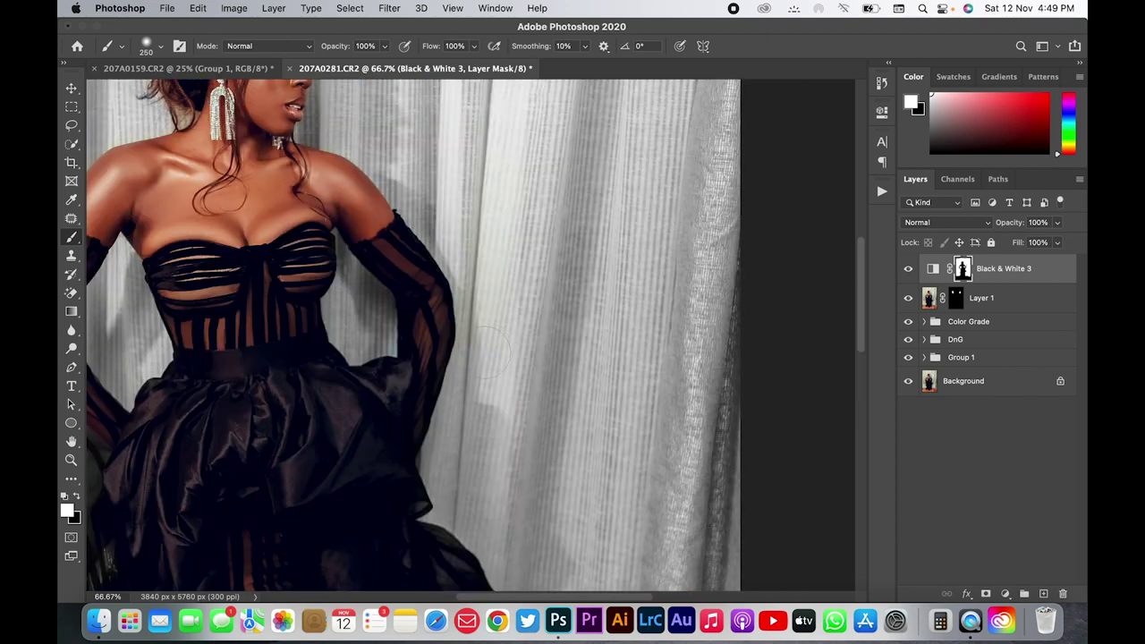
Enlarge the brush back to 600 and fit the whole photo in the window
{"action": "scroll", "coordinate": [492, 350], "scroll_direction": "up", "scroll_amount": 5}
{"action": "scroll", "coordinate": [495, 242], "scroll_direction": "up", "scroll_amount": 3}
{"action": "scroll", "coordinate": [529, 376], "scroll_direction": "up", "scroll_amount": 1}
{"action": "scroll", "coordinate": [510, 332], "scroll_direction": "up", "scroll_amount": 3}
{"action": "key", "text": "bracketright"}
{"action": "key", "text": "bracketright"}
{"action": "key", "text": "bracketright"}
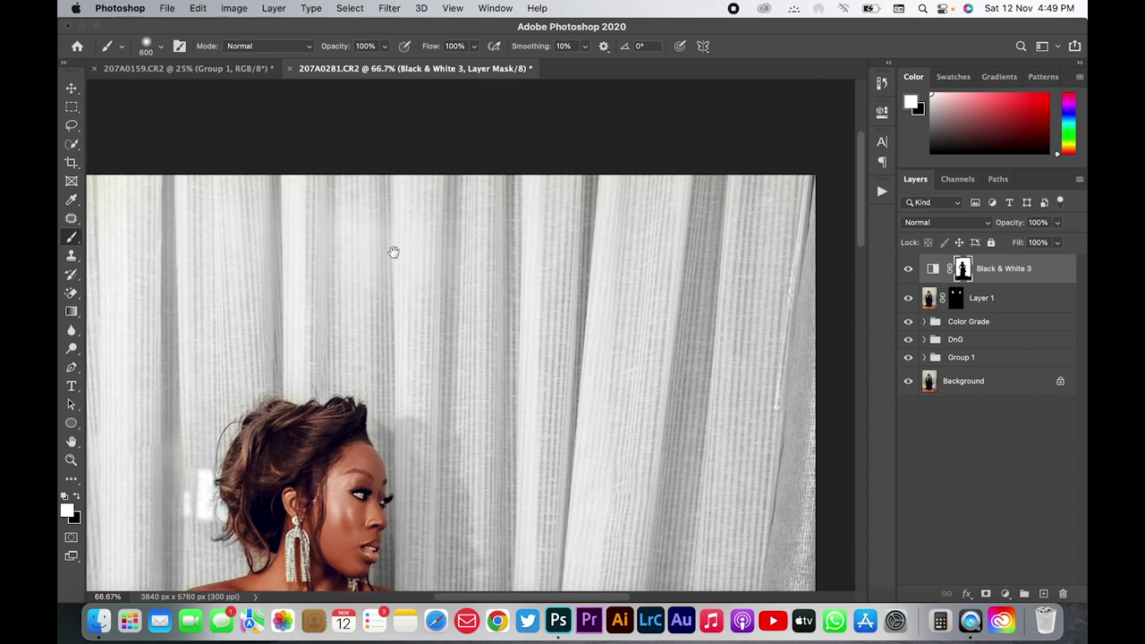
{"action": "scroll", "coordinate": [391, 250], "scroll_direction": "left", "scroll_amount": 5}
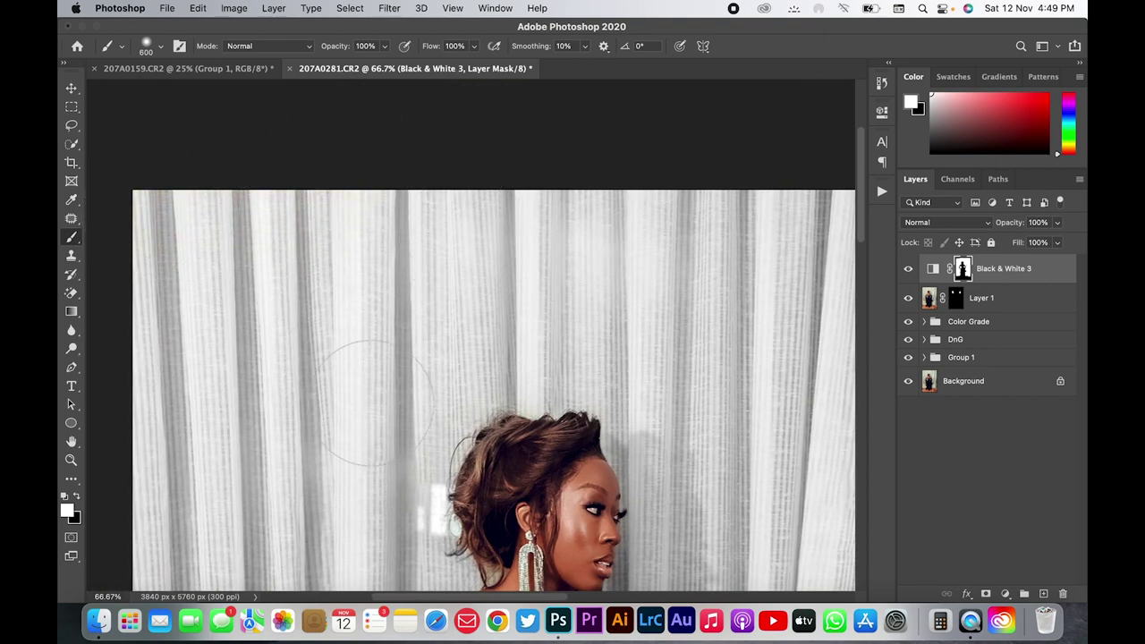
{"action": "key", "text": "super+minus"}
{"action": "key", "text": "super+minus"}
{"action": "key", "text": "super+minus"}
{"action": "key", "text": "super+minus"}
{"action": "key", "text": "super+0"}
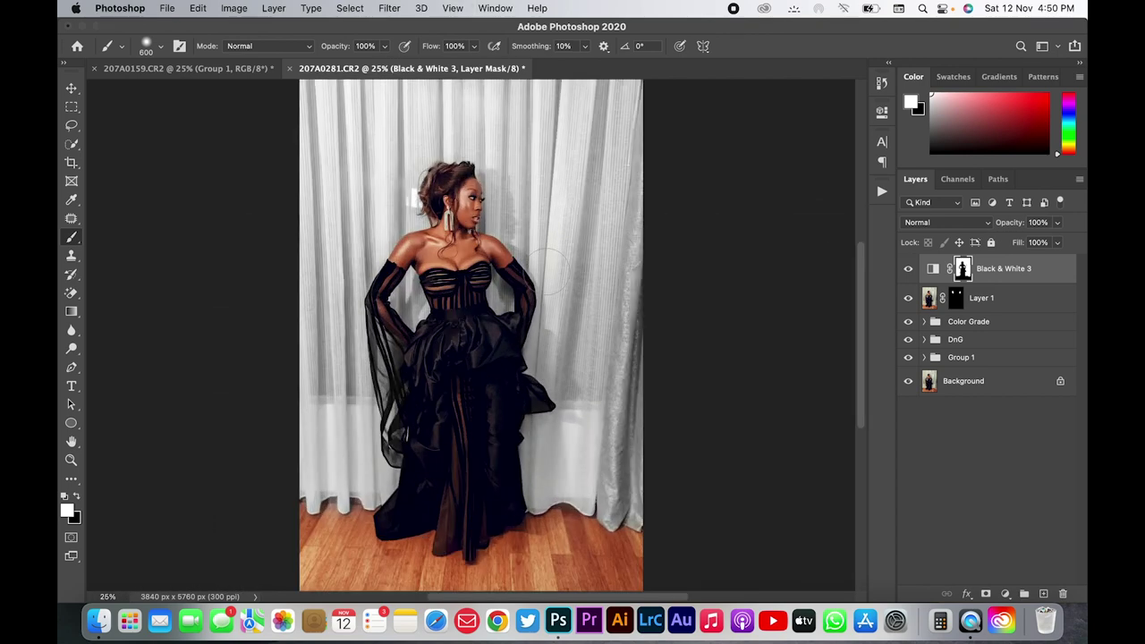
{"action": "left_click", "coordinate": [72, 89]}
{"action": "left_click", "coordinate": [696, 282]}
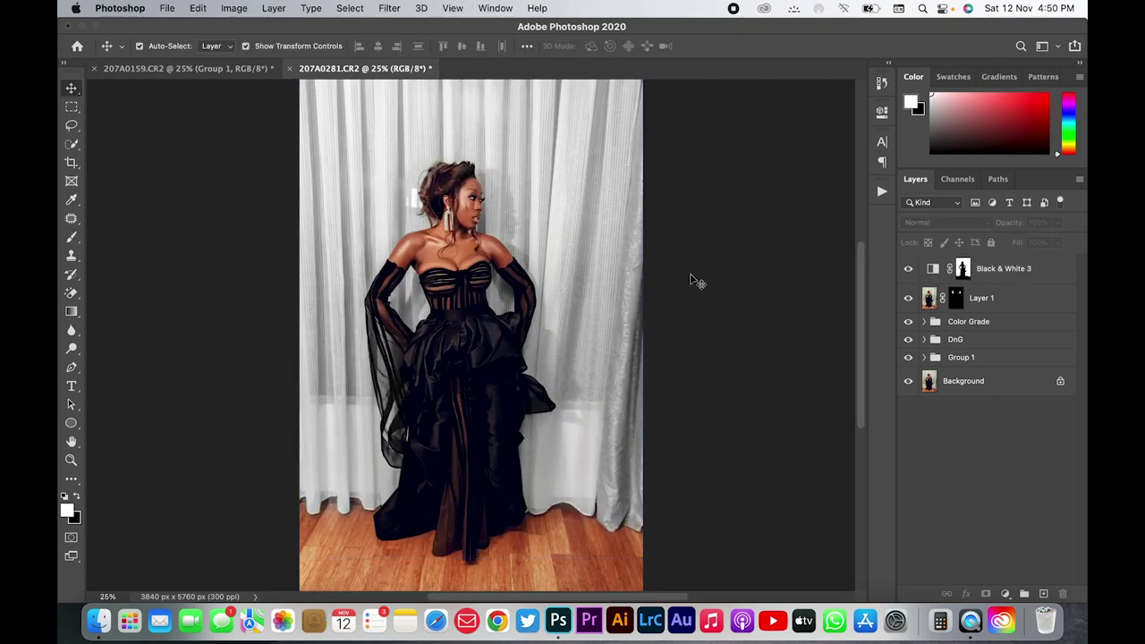
{"action": "left_click", "coordinate": [909, 269]}
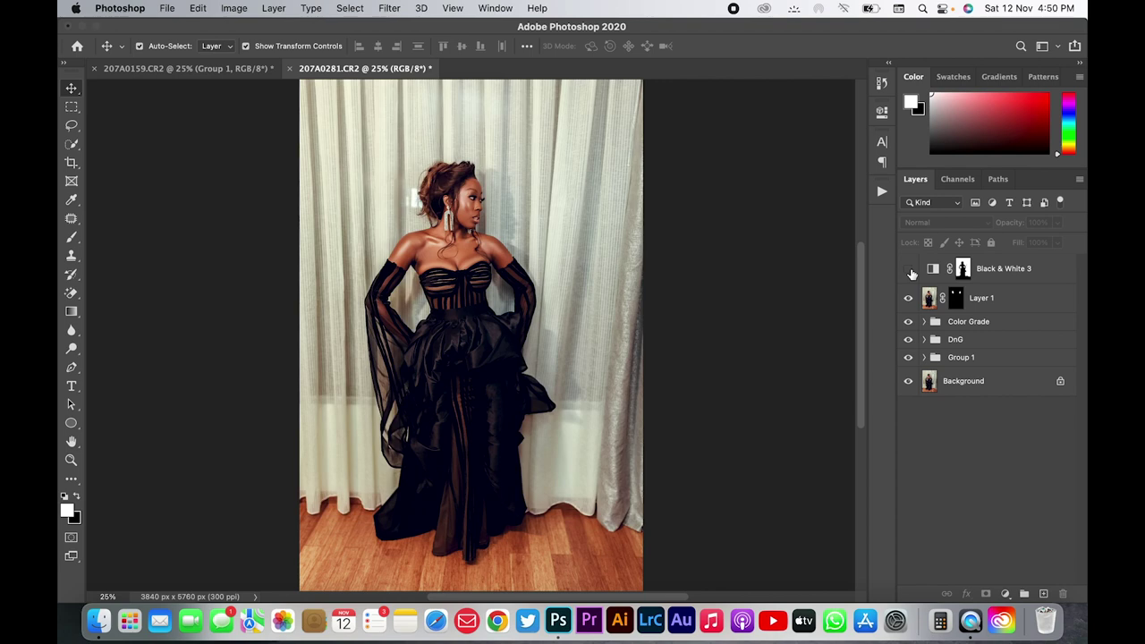
{"action": "left_click", "coordinate": [909, 270]}
{"action": "left_click", "coordinate": [909, 270]}
{"action": "left_click", "coordinate": [909, 271]}
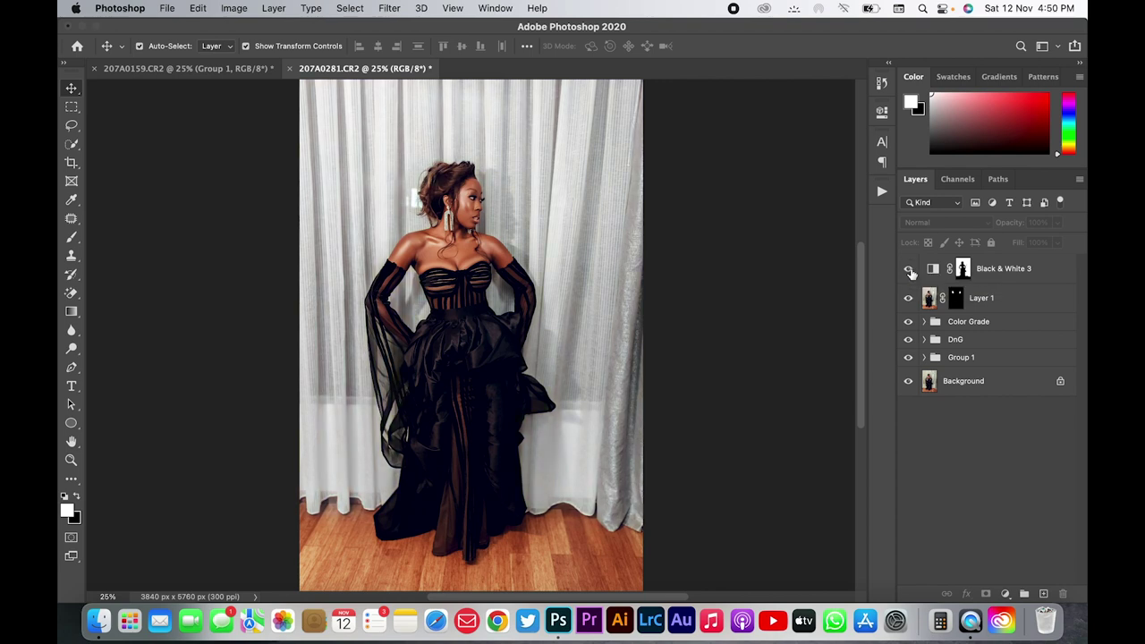
{"action": "key", "text": "super+equal"}
{"action": "key", "text": "super+equal"}
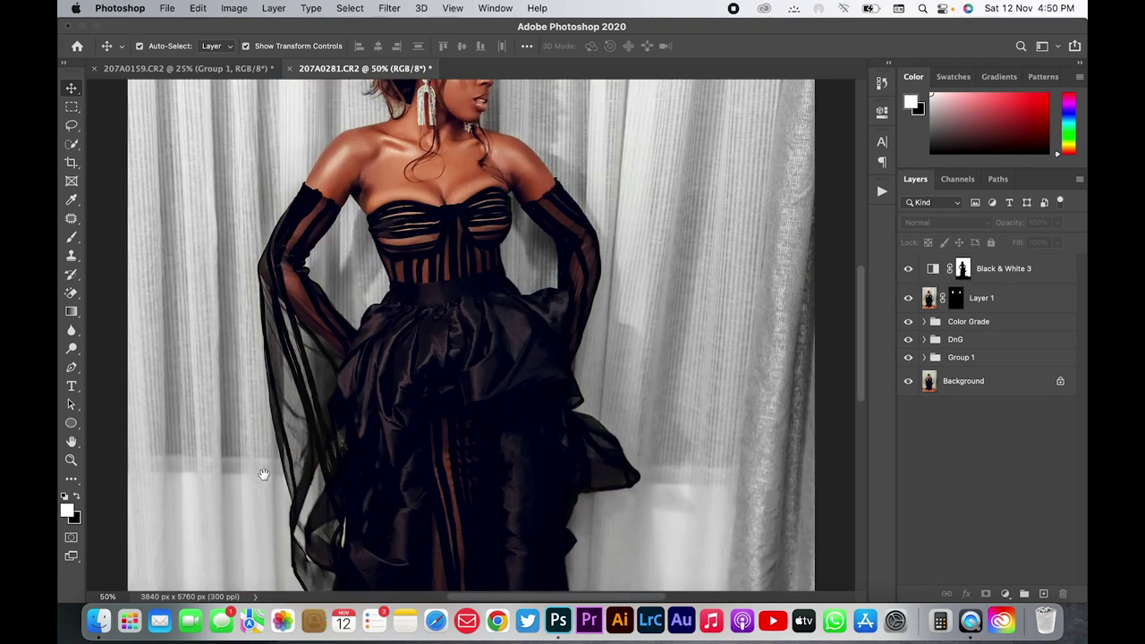
{"action": "left_click_drag", "start_coordinate": [261, 473], "coordinate": [487, 316]}
{"action": "scroll", "coordinate": [486, 316], "scroll_direction": "up", "scroll_amount": 2}
{"action": "left_click_drag", "start_coordinate": [396, 409], "coordinate": [459, 324]}
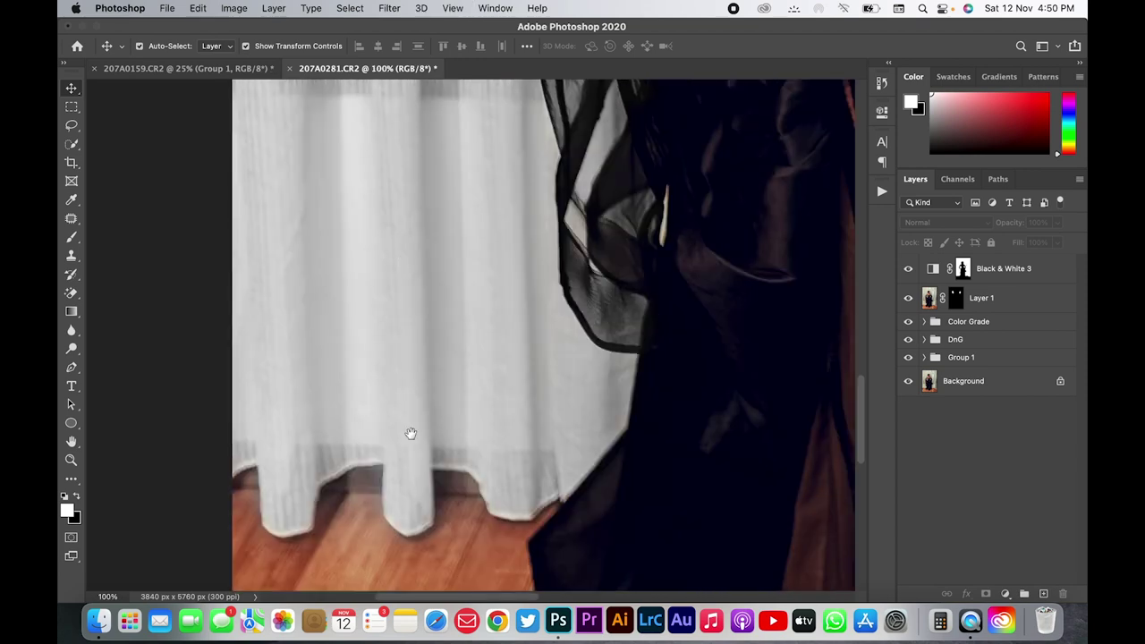
Paint black on the Black & White 3 mask to restore floor colour by the hem, using a 25 px brush
{"action": "left_click", "coordinate": [962, 269]}
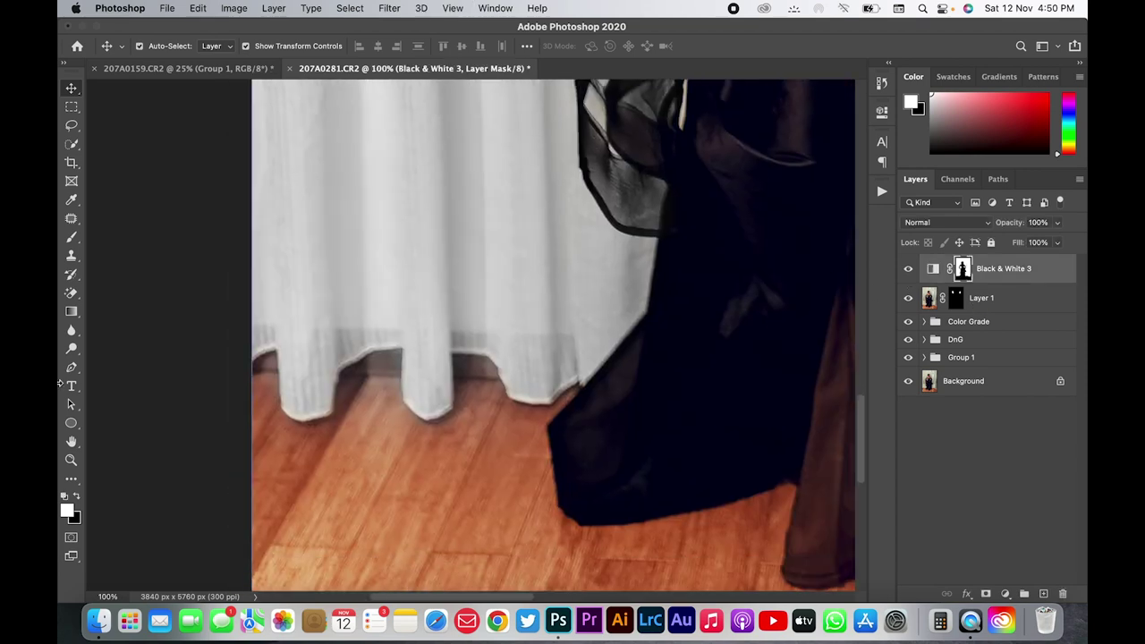
{"action": "left_click", "coordinate": [76, 497]}
{"action": "key", "text": "b"}
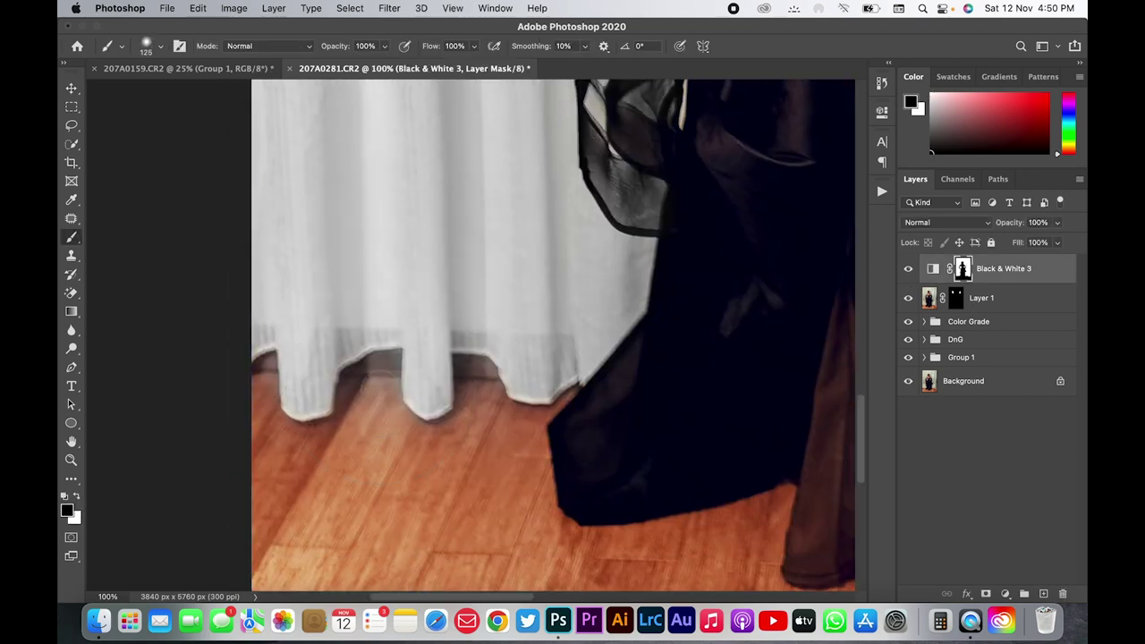
{"action": "left_click_drag", "start_coordinate": [367, 394], "coordinate": [349, 425]}
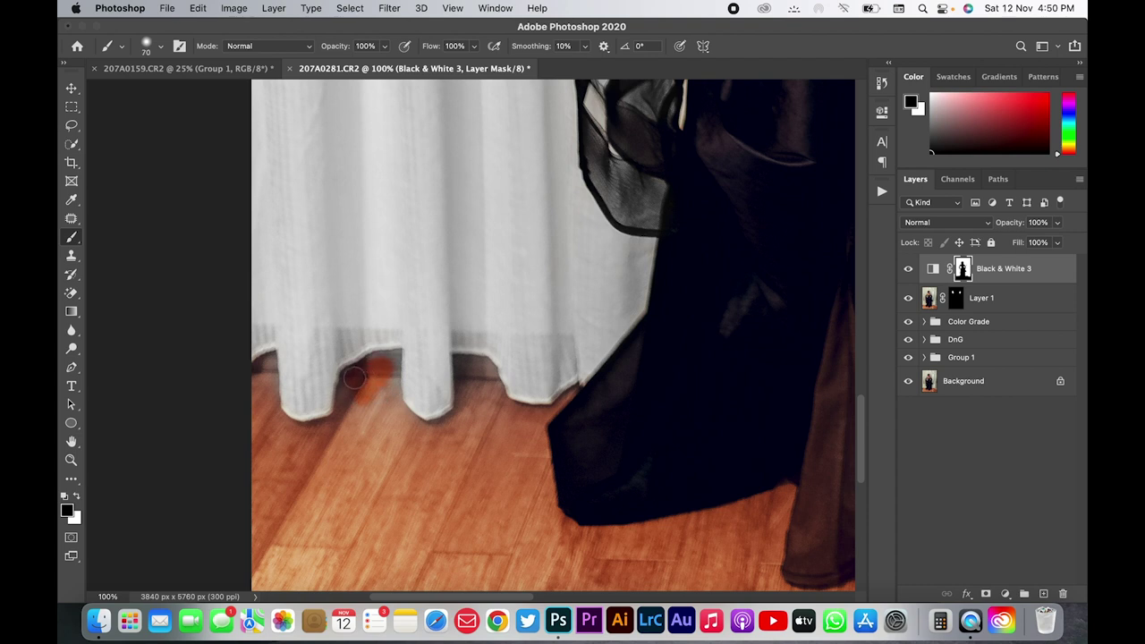
{"action": "key", "text": "bracketleft"}
{"action": "key", "text": "bracketleft"}
{"action": "key", "text": "bracketleft"}
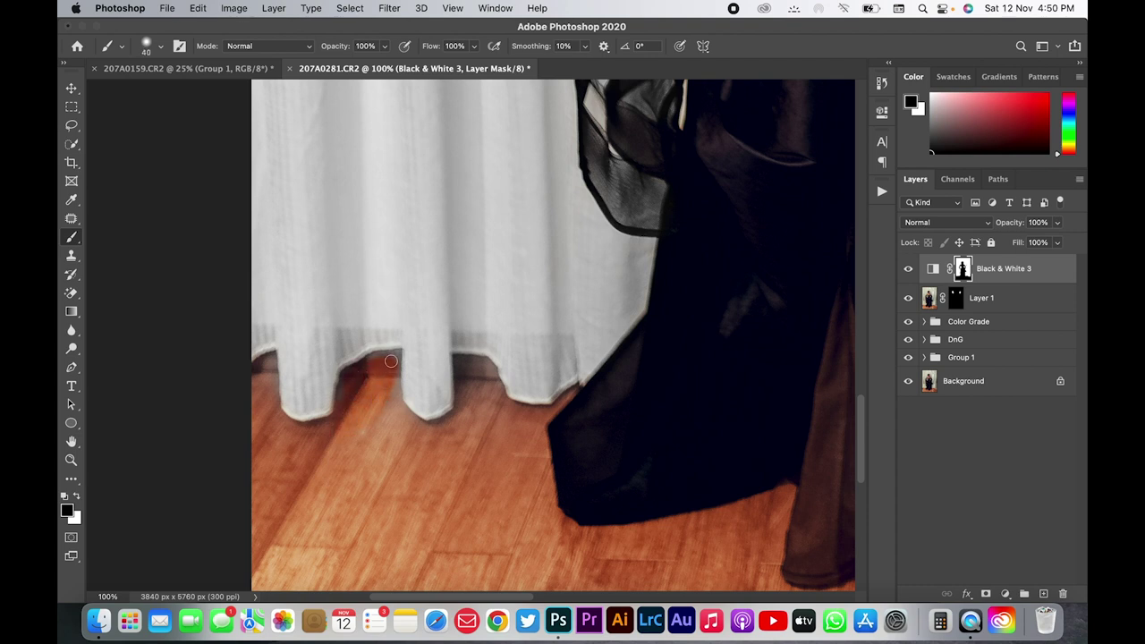
{"action": "left_click_drag", "start_coordinate": [398, 352], "coordinate": [409, 416]}
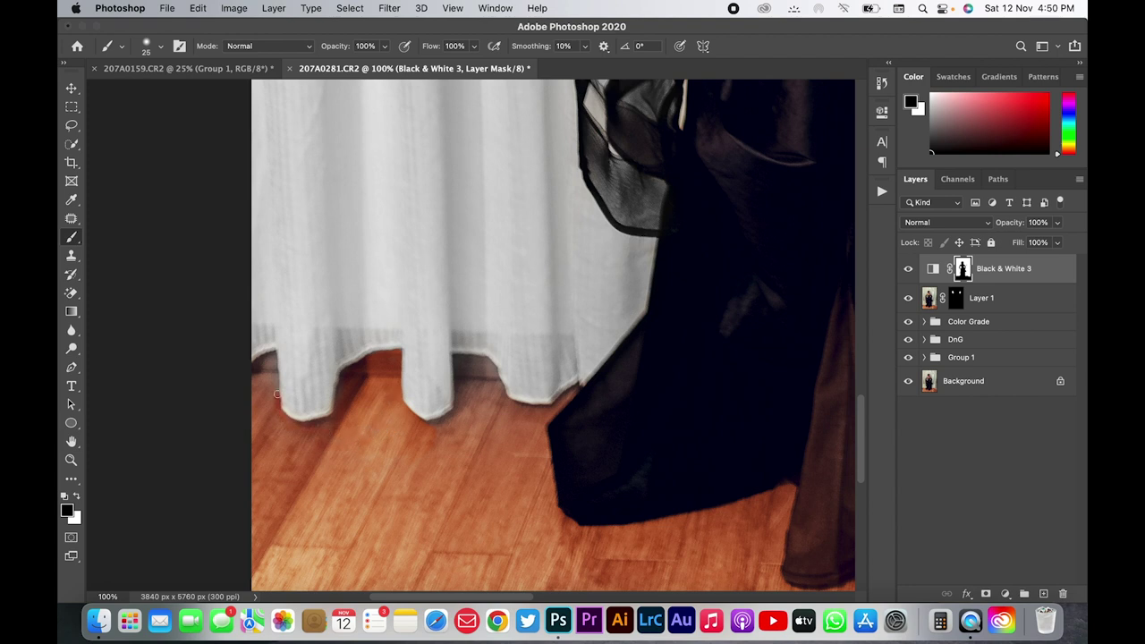
With a 50 px brush, restore floor colour along the left edge and between curtain folds
{"action": "key", "text": "bracketright"}
{"action": "key", "text": "bracketright"}
{"action": "key", "text": "bracketright"}
{"action": "left_click_drag", "start_coordinate": [269, 368], "coordinate": [316, 436]}
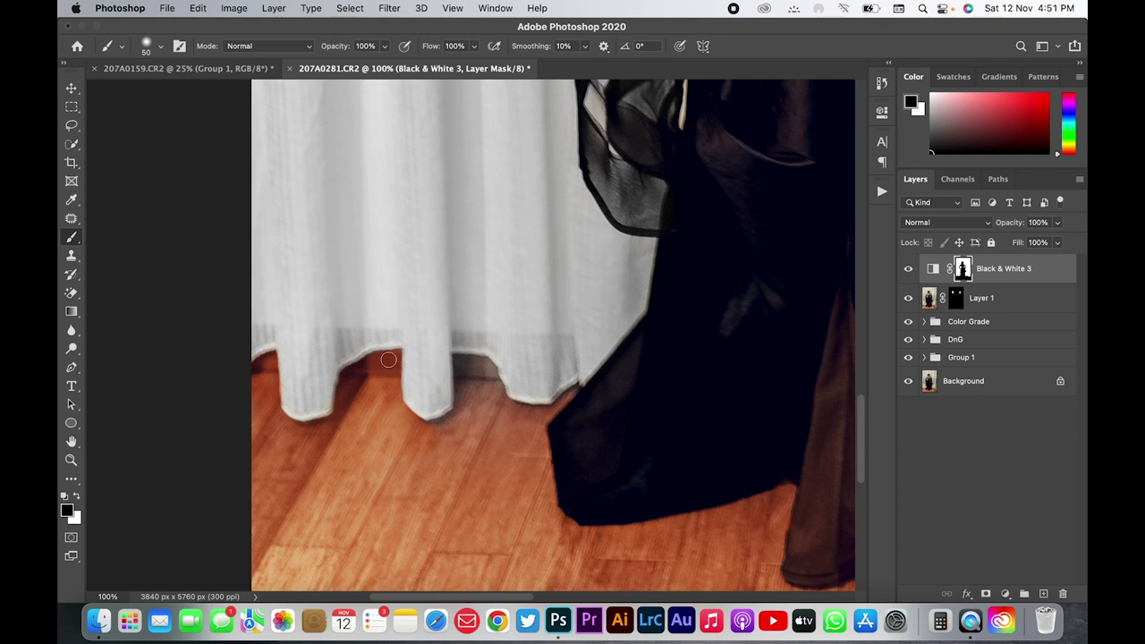
{"action": "left_click_drag", "start_coordinate": [376, 359], "coordinate": [386, 413]}
{"action": "mouse_move", "coordinate": [458, 407]}
{"action": "left_mouse_down"}
{"action": "mouse_move", "coordinate": [482, 362]}
{"action": "mouse_move", "coordinate": [468, 402]}
{"action": "left_mouse_up"}
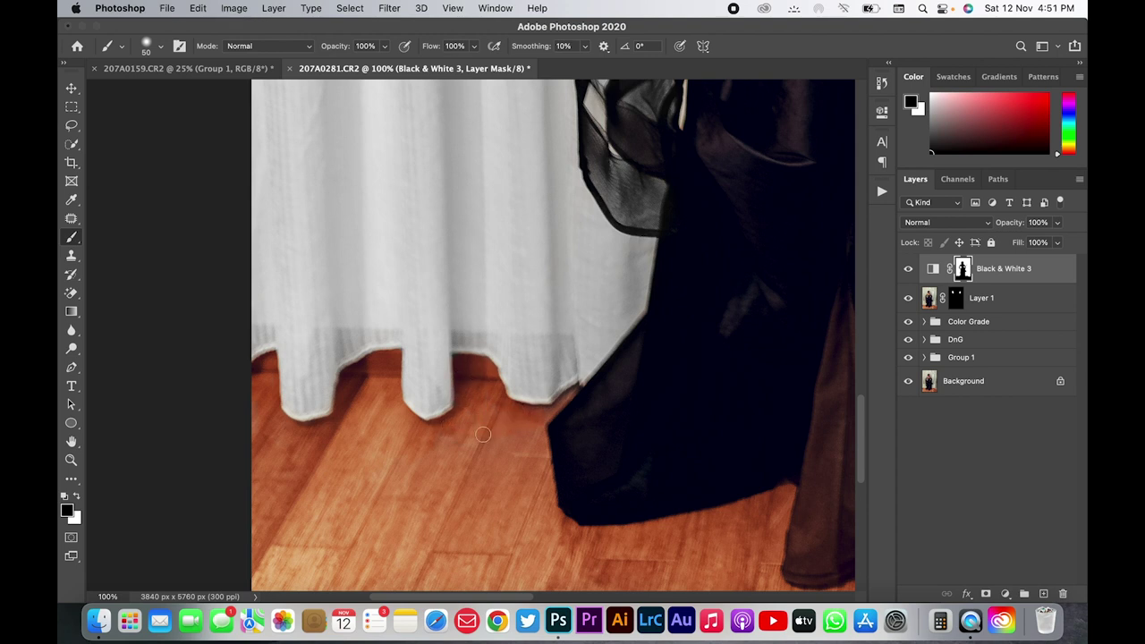
With a 45 px brush, restore floor colour along the right curtain hem
{"action": "key", "text": "bracketleft"}
{"action": "key", "text": "bracketleft"}
{"action": "key", "text": "super+minus"}
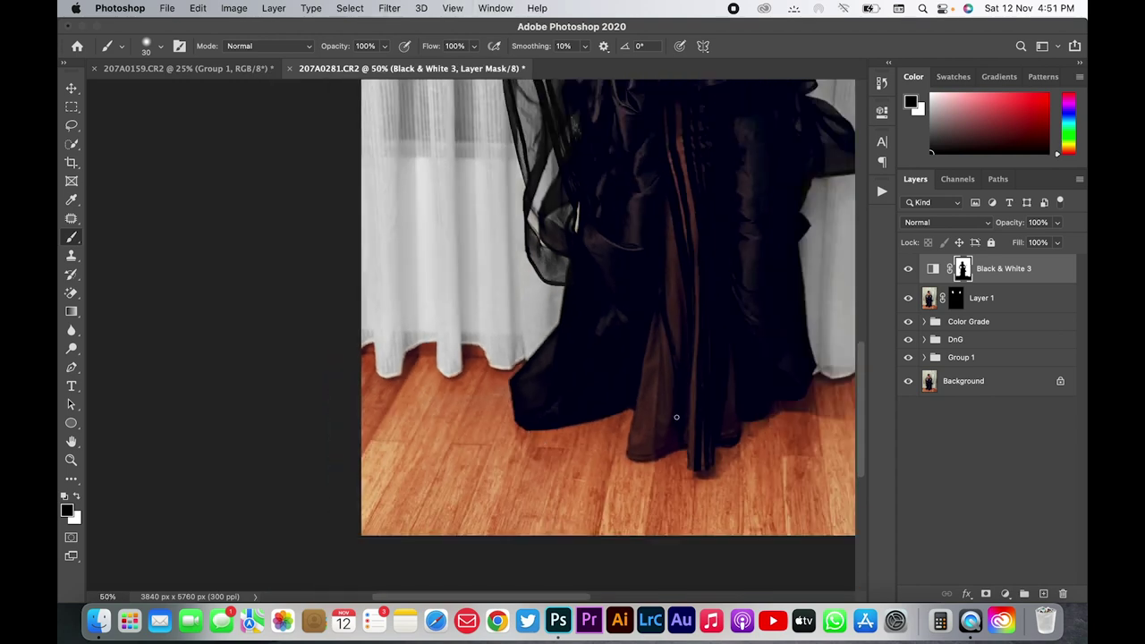
{"action": "scroll", "coordinate": [598, 421], "scroll_direction": "right", "scroll_amount": 5}
{"action": "scroll", "coordinate": [671, 423], "scroll_direction": "right", "scroll_amount": 2}
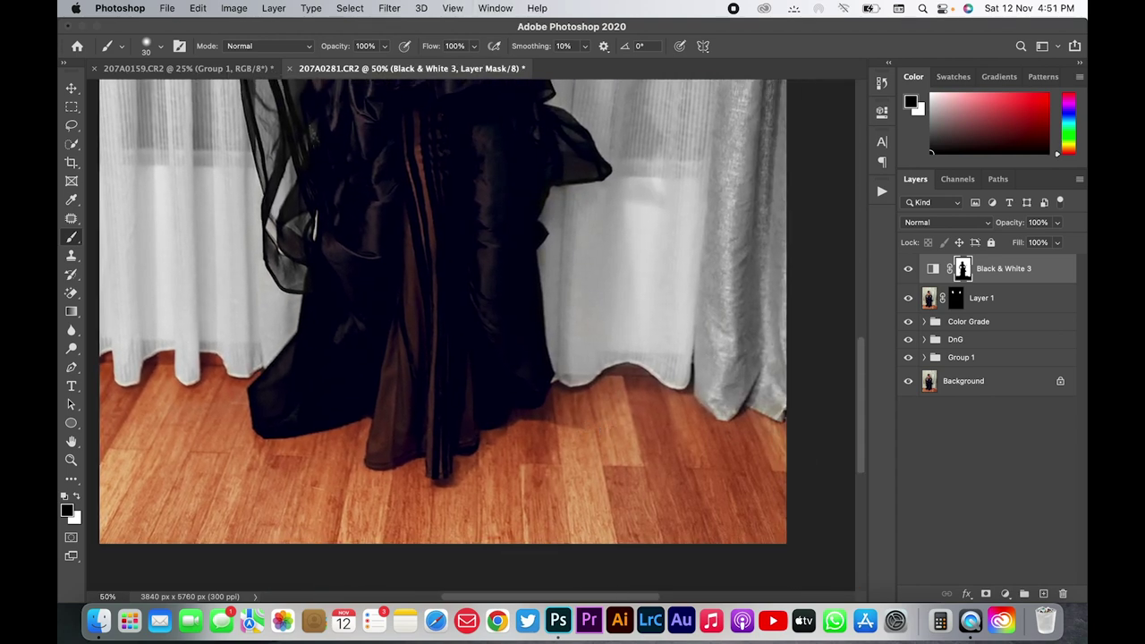
{"action": "key", "text": "super+plus"}
{"action": "scroll", "coordinate": [713, 472], "scroll_direction": "right", "scroll_amount": 5}
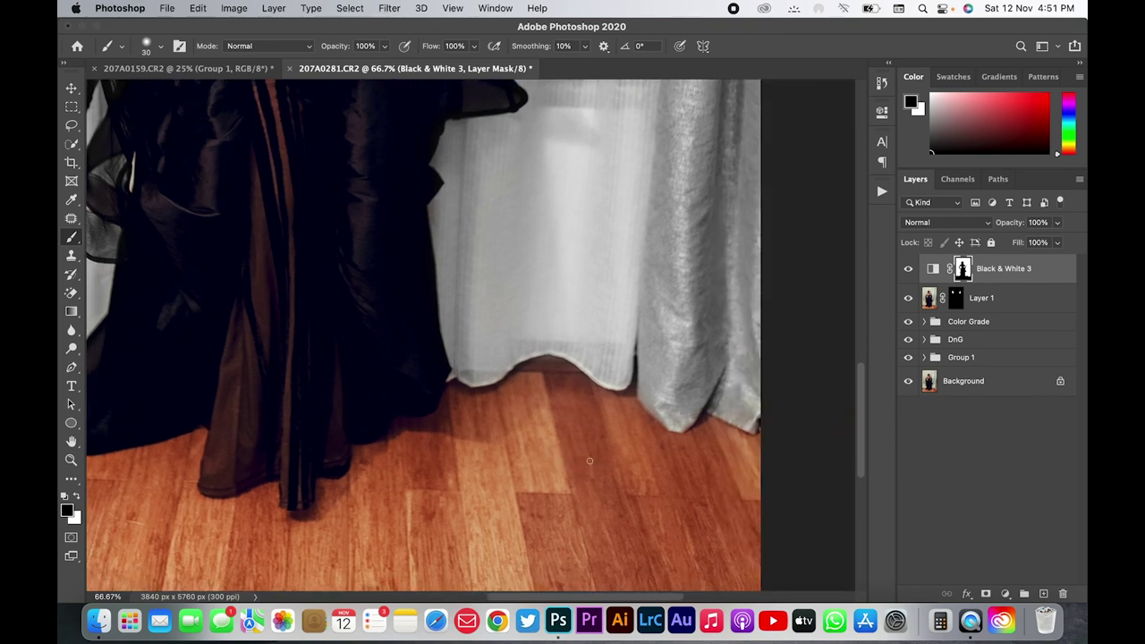
{"action": "key", "text": "bracketright"}
{"action": "key", "text": "bracketright"}
{"action": "key", "text": "bracketright"}
{"action": "mouse_move", "coordinate": [518, 376]}
{"action": "left_mouse_down"}
{"action": "mouse_move", "coordinate": [549, 363]}
{"action": "mouse_move", "coordinate": [591, 387]}
{"action": "left_mouse_up"}
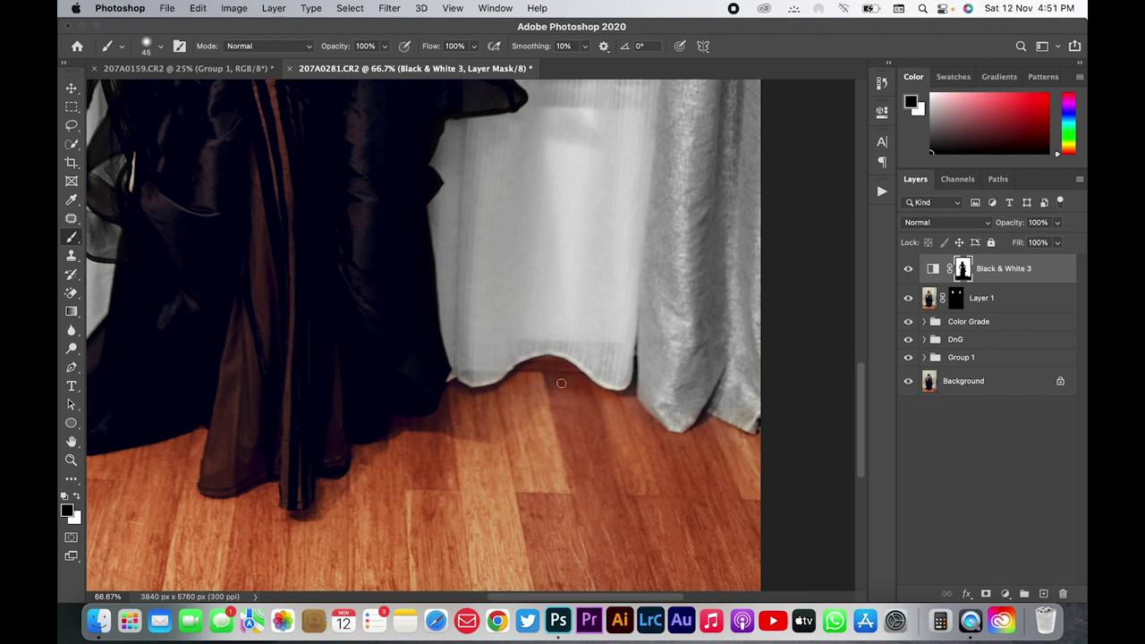
Enlarge the brush to 90 and centre the whole photo in the window
{"action": "key", "text": "bracketright"}
{"action": "key", "text": "bracketright"}
{"action": "key", "text": "bracketright"}
{"action": "scroll", "coordinate": [517, 438], "scroll_direction": "down", "scroll_amount": 2}
{"action": "scroll", "coordinate": [517, 439], "scroll_direction": "down", "scroll_amount": 1}
{"action": "mouse_move", "coordinate": [353, 291]}
{"action": "left_mouse_down"}
{"action": "mouse_move", "coordinate": [493, 312]}
{"action": "mouse_move", "coordinate": [510, 413]}
{"action": "left_mouse_up"}
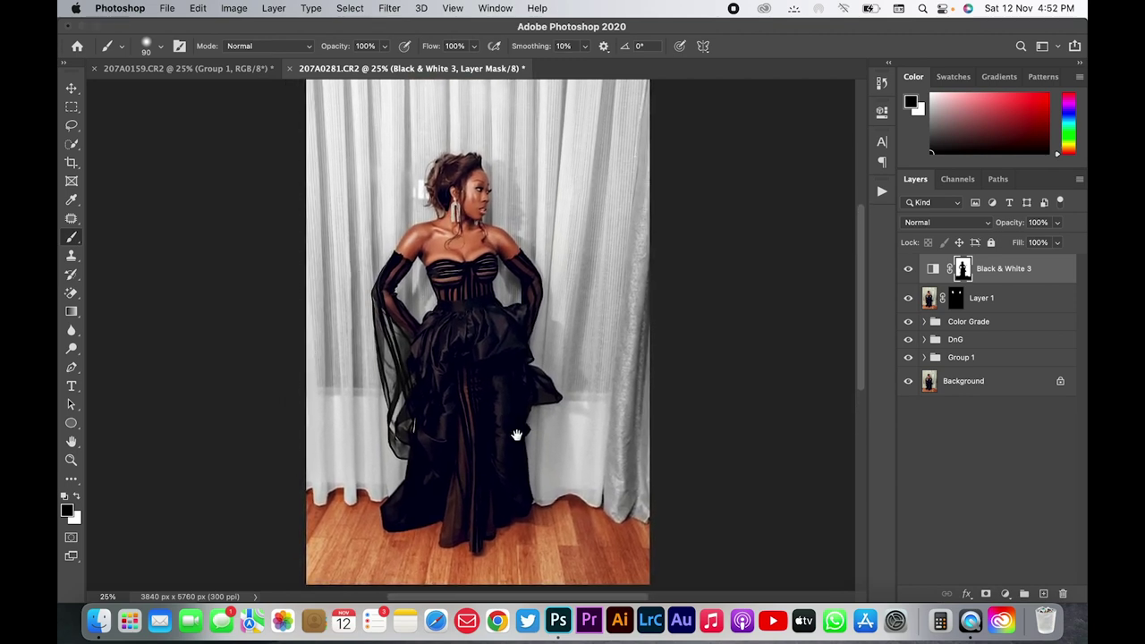